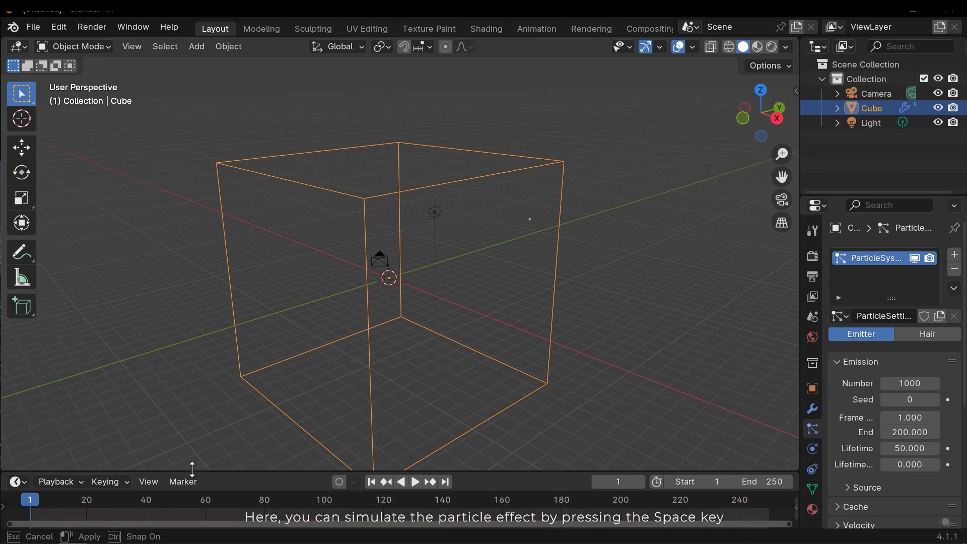
# Step: Play the cube's particle simulation to examine the default particle behavior, and rewind the timeline to frame 0
pyautogui.press('space')
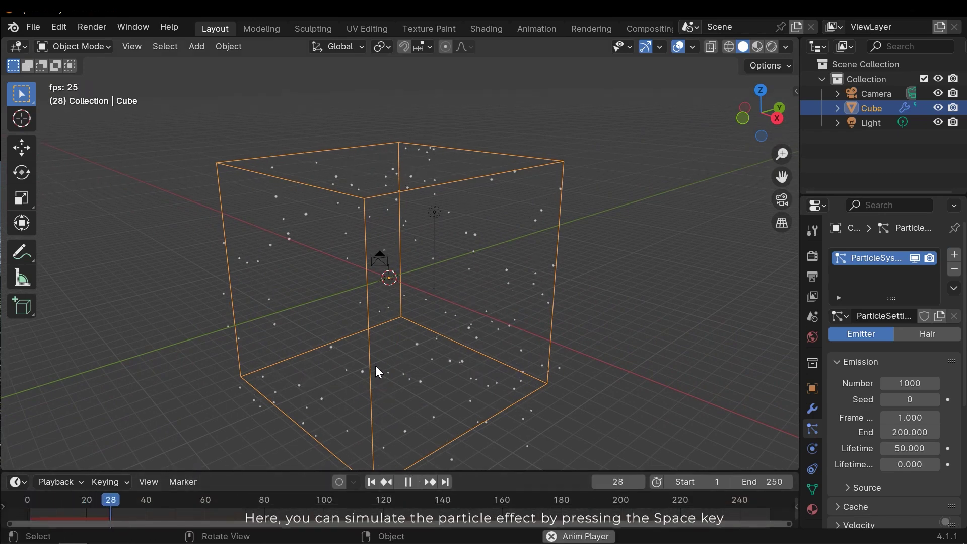
pyautogui.scroll(-4, 376, 365)
pyautogui.moveTo(379, 360); pyautogui.dragTo(413, 298, button='middle')
pyautogui.scroll(7, 413, 298)
pyautogui.scroll(-8, 416, 309)
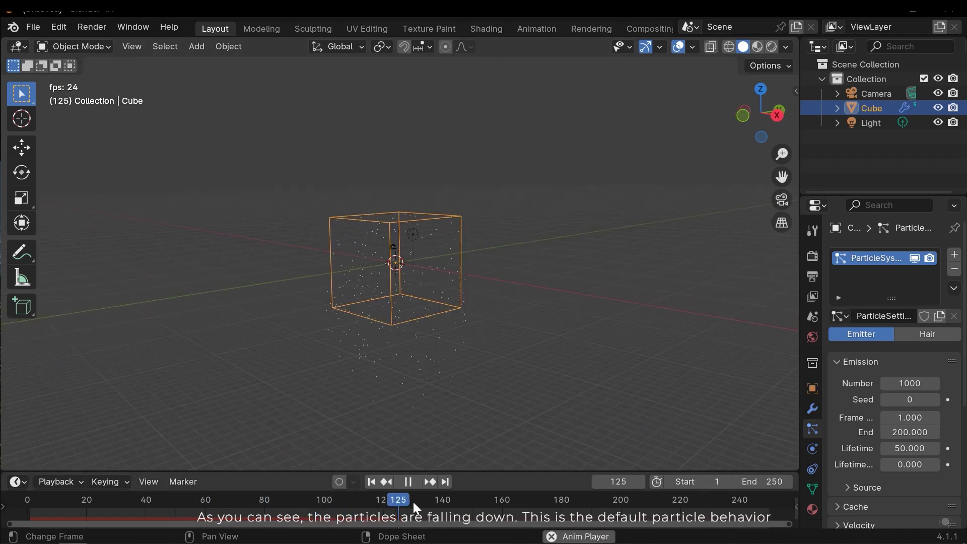
pyautogui.press('space')
pyautogui.moveTo(13, 499); pyautogui.dragTo(12, 498)
pyautogui.scroll(3, 455, 299)
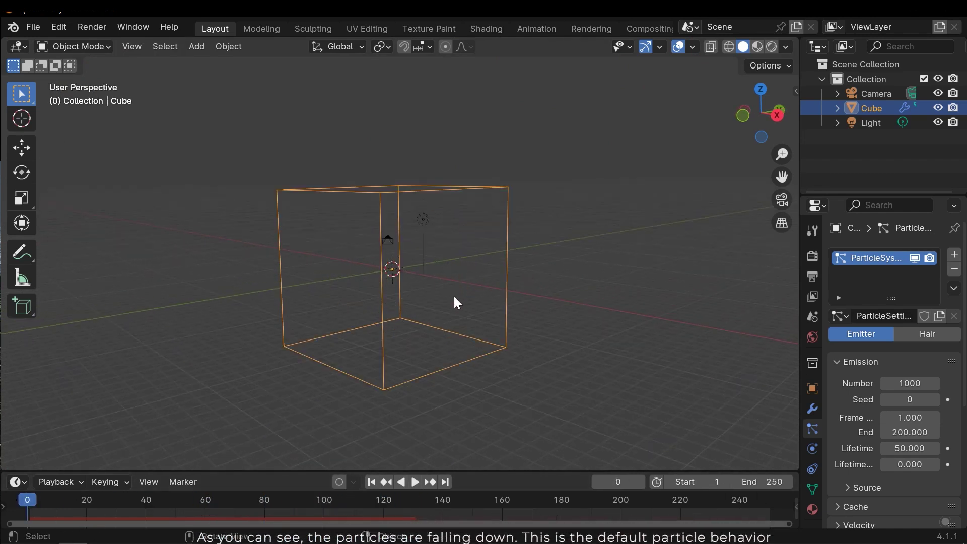
# Step: Set the particle system's emission Number to 10000
pyautogui.moveTo(455, 298); pyautogui.dragTo(456, 321, button='middle')
pyautogui.scroll(1, 456, 321)
pyautogui.scroll(-2, 903, 356)
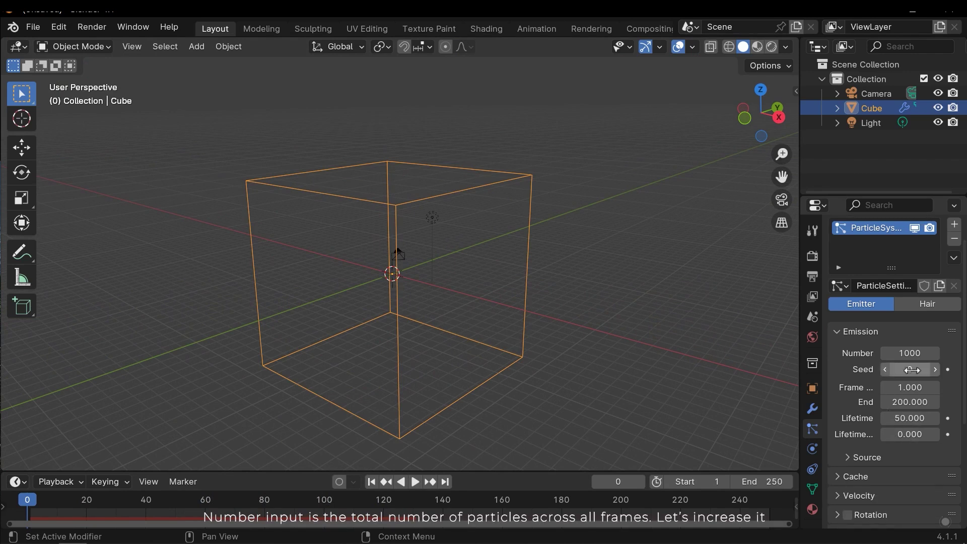
pyautogui.scroll(-2, 917, 356)
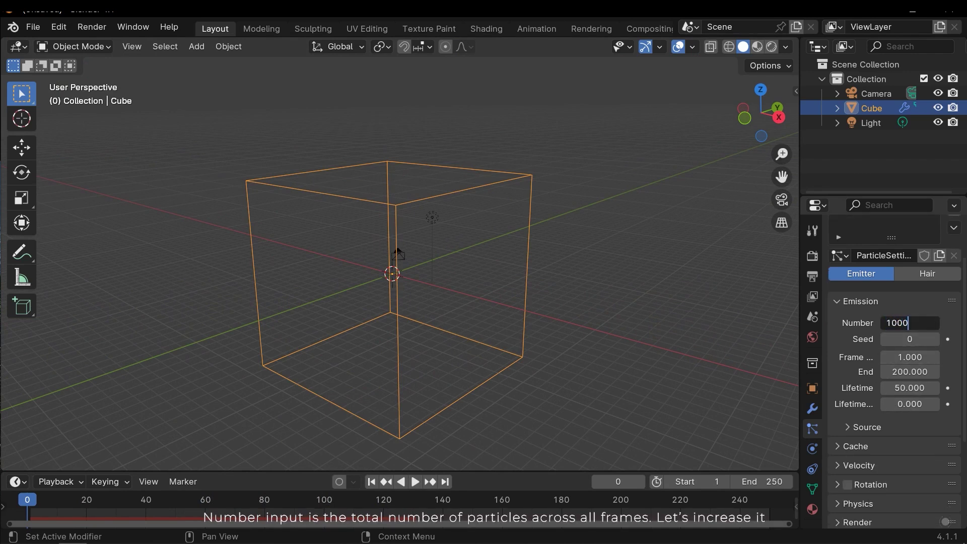
pyautogui.write('0')
pyautogui.press('Return')
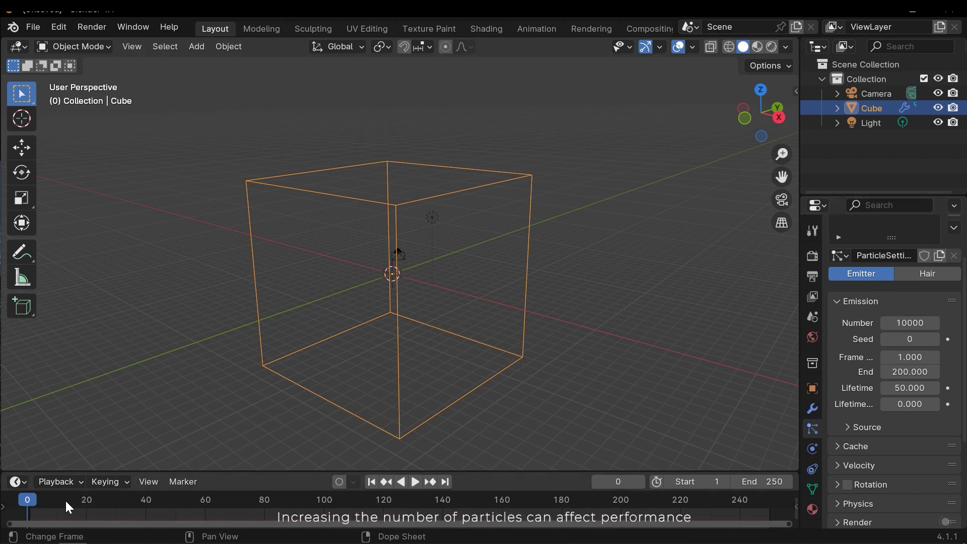
# Step: Play the denser particle simulation, inspect it from far and near, and stop playback
pyautogui.press('space')
pyautogui.scroll(-3, 498, 312)
pyautogui.moveTo(498, 313); pyautogui.dragTo(518, 291, button='middle')
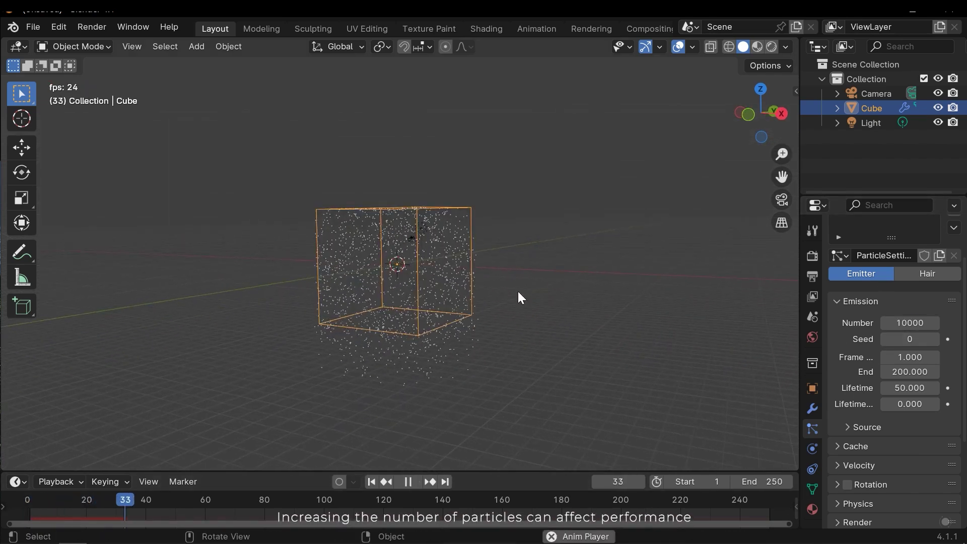
pyautogui.scroll(5, 424, 282)
pyautogui.moveTo(424, 283); pyautogui.dragTo(413, 319, button='middle')
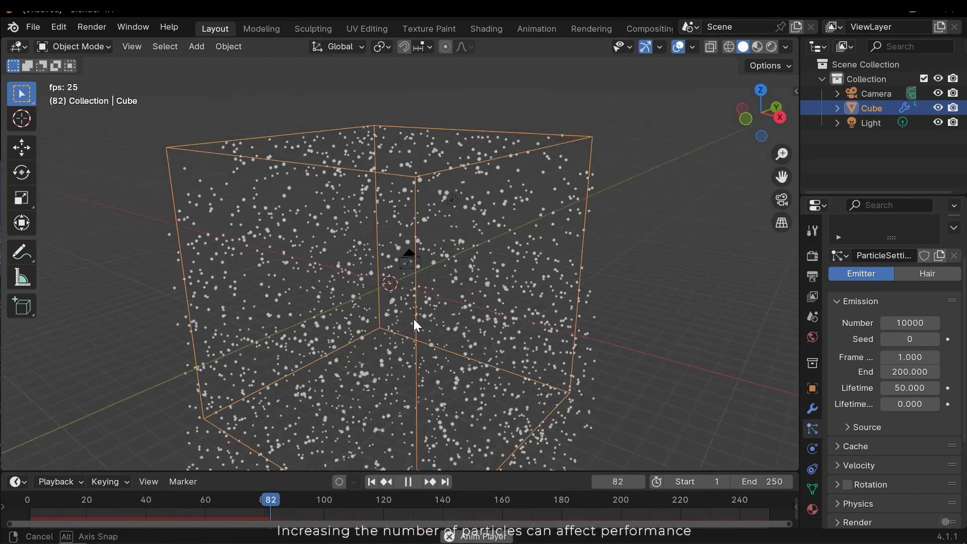
pyautogui.scroll(-1, 414, 319)
pyautogui.press('space')
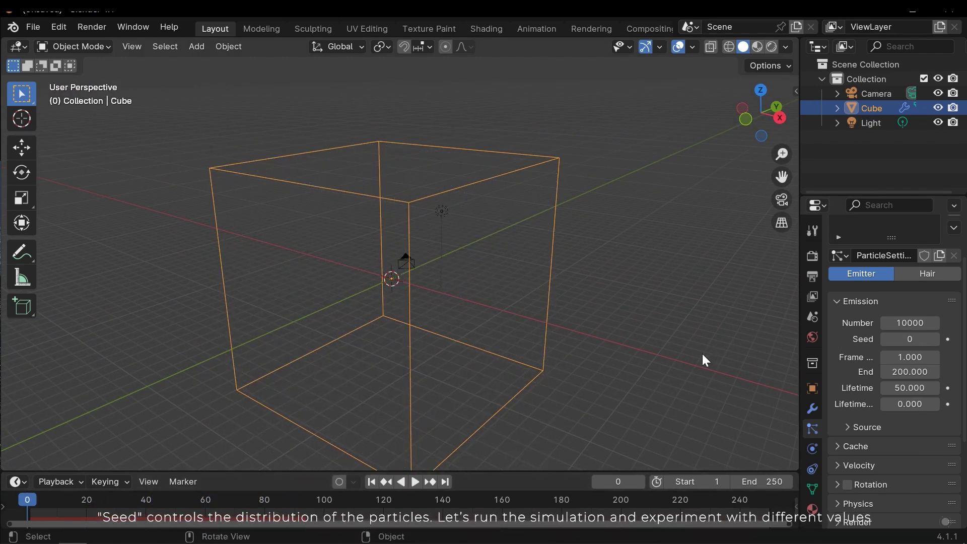
# Step: Try an emission Seed of 37 while playing the particle simulation, and undo the seed change
pyautogui.press('space')
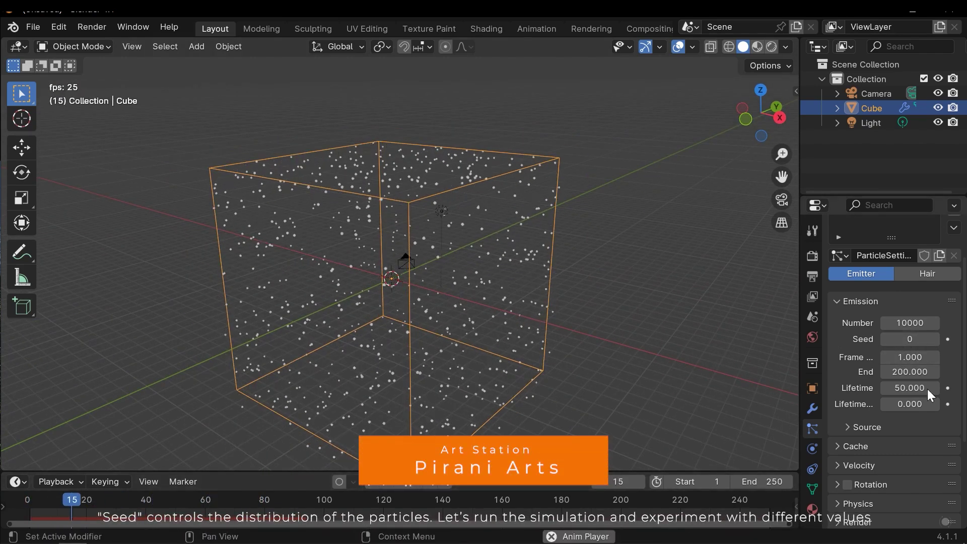
pyautogui.moveTo(910, 340)
pyautogui.mouseDown()
pyautogui.moveTo(937, 339)
pyautogui.moveTo(928, 339)
pyautogui.mouseUp()
pyautogui.scroll(-2, 408, 276)
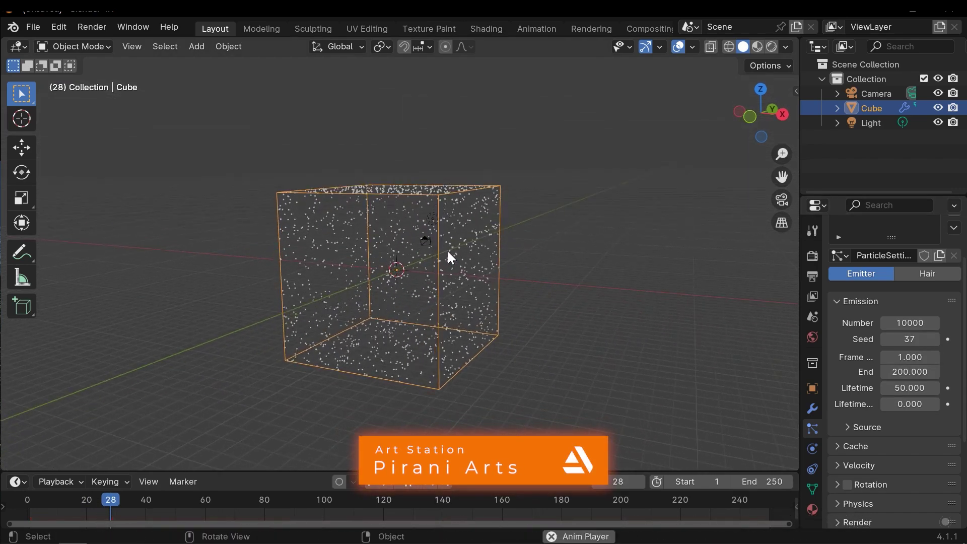
pyautogui.press('space')
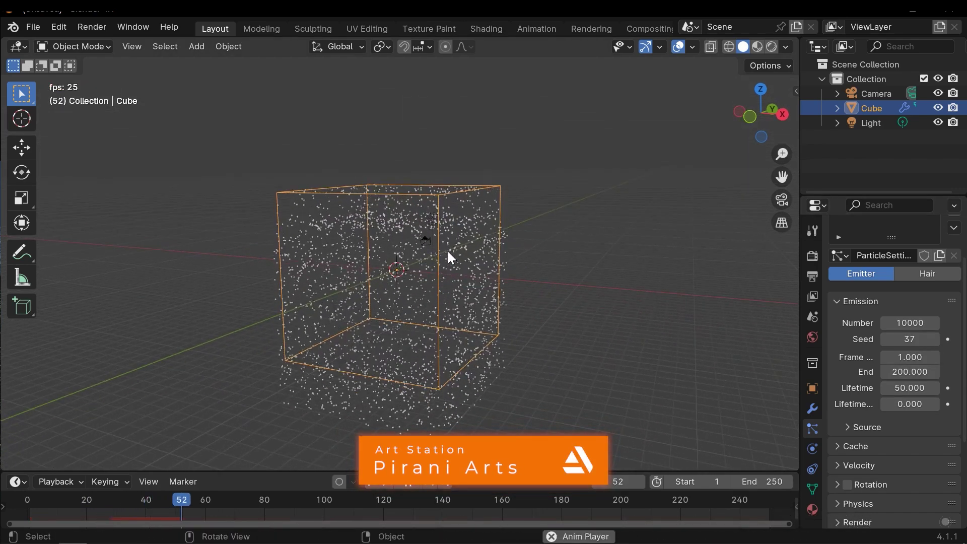
pyautogui.press('space')
pyautogui.hotkey('ctrl', 'z')
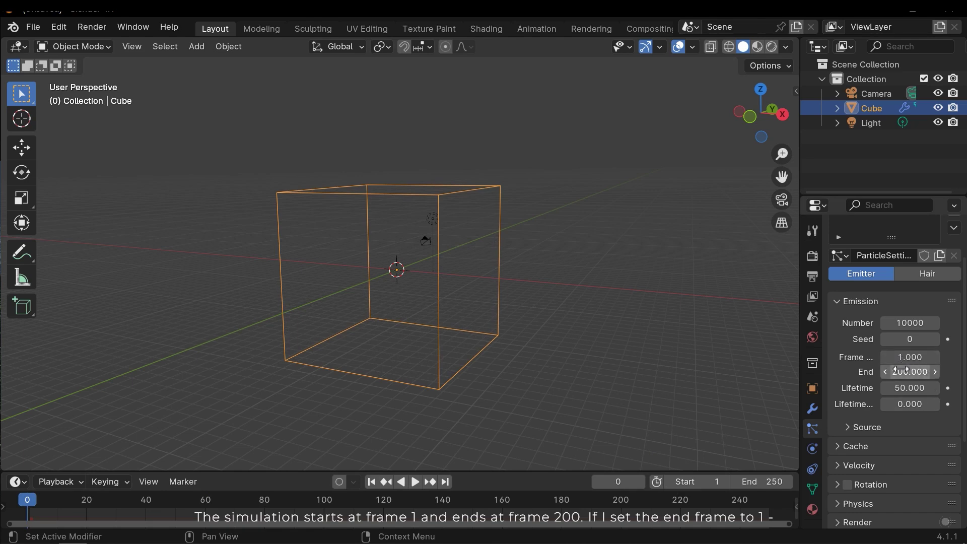
# Step: Set the emission End frame to 1 and play the simulation to examine the particle burst
pyautogui.press('Return')
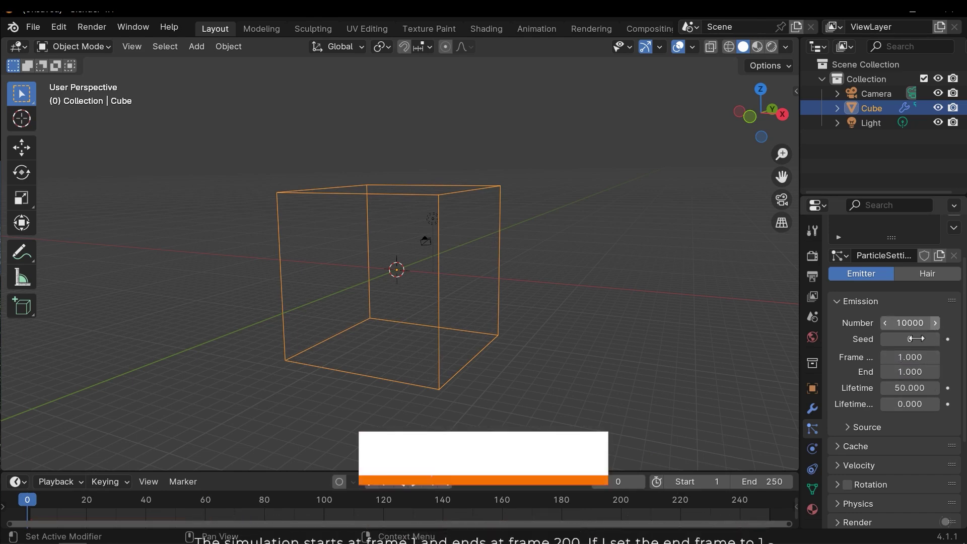
pyautogui.press('space')
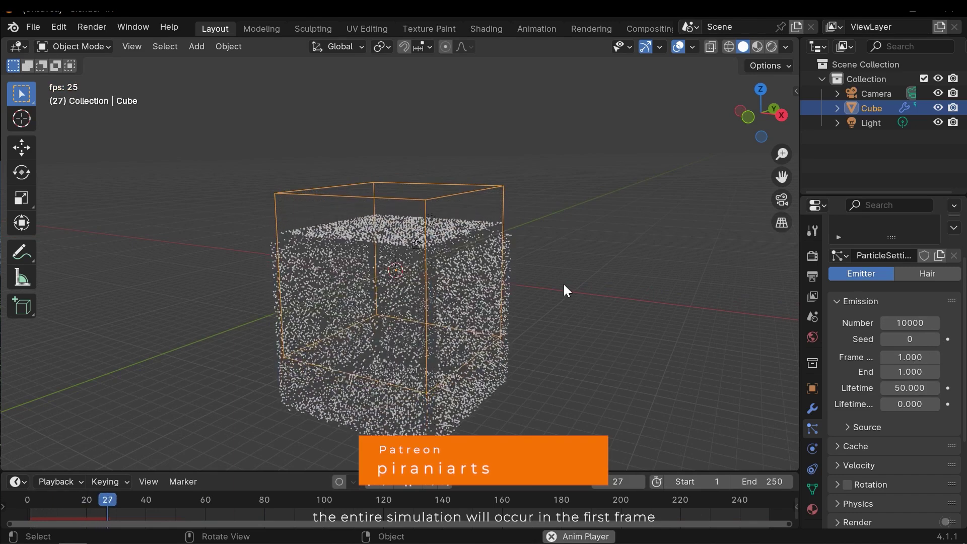
pyautogui.scroll(-3, 462, 375)
pyautogui.moveTo(461, 373); pyautogui.dragTo(445, 361, button='middle')
pyautogui.press('space')
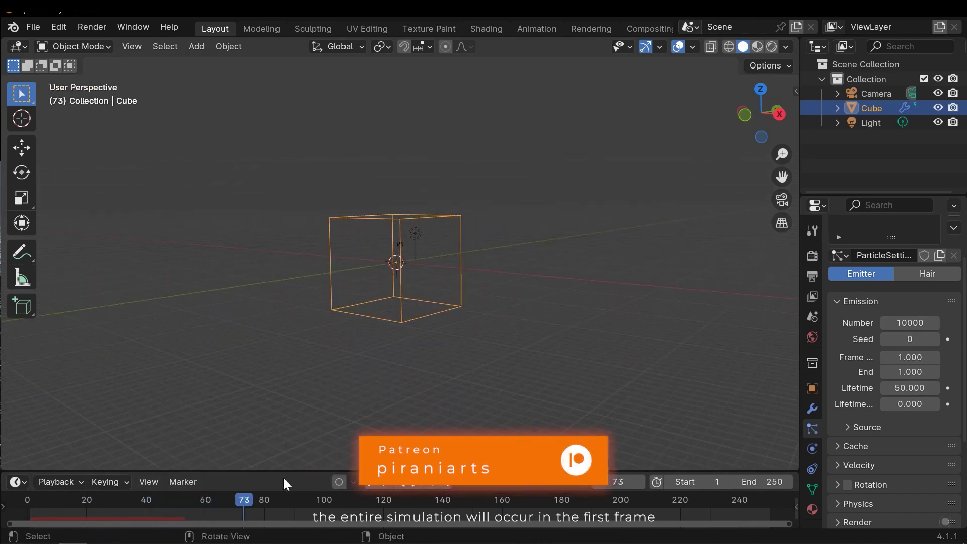
# Step: Replay the single-frame emission from the start of the timeline and rewind to frame 0
pyautogui.moveTo(160, 499); pyautogui.dragTo(29, 498)
pyautogui.press('space')
pyautogui.press('space')
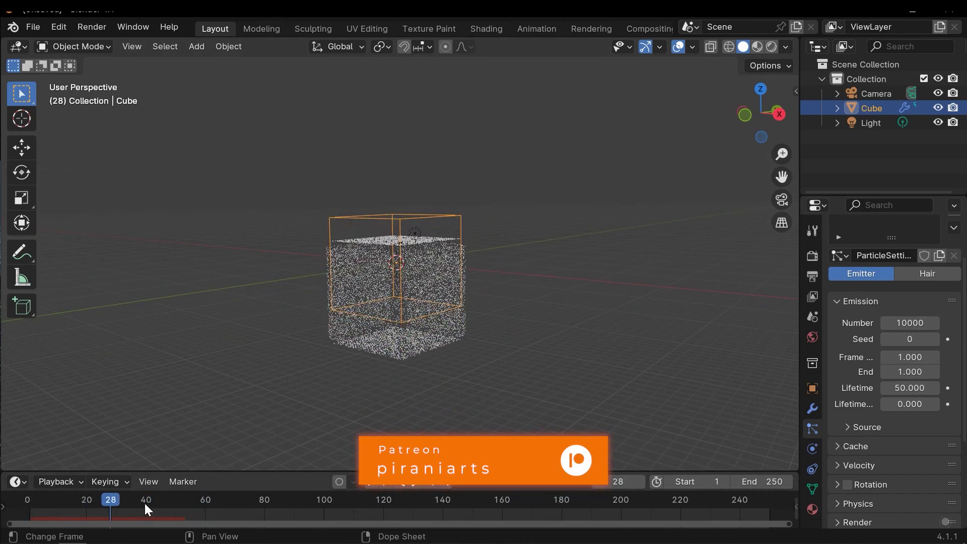
pyautogui.moveTo(114, 506); pyautogui.dragTo(28, 501)
pyautogui.scroll(3, 566, 276)
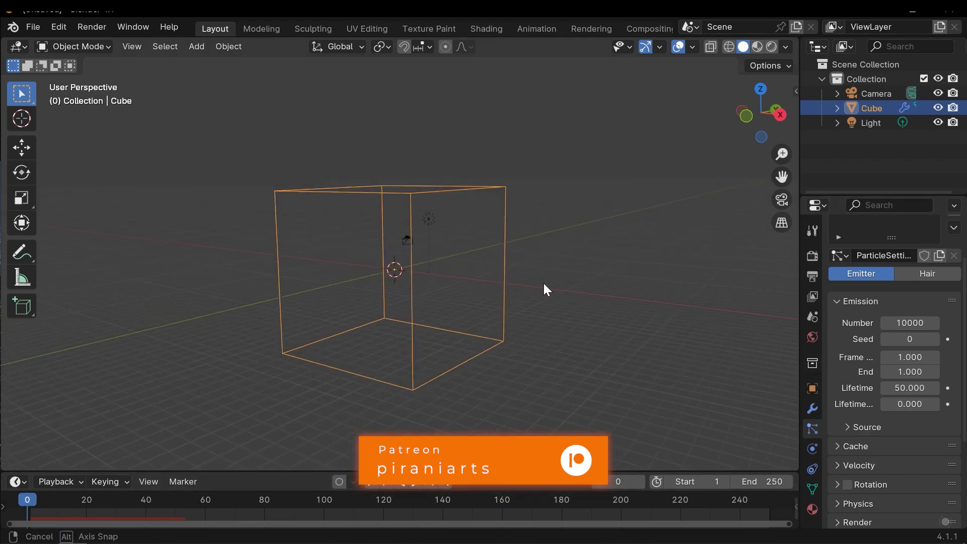
# Step: Set the emission End frame to 10000 and play the particle simulation
pyautogui.click(911, 372)
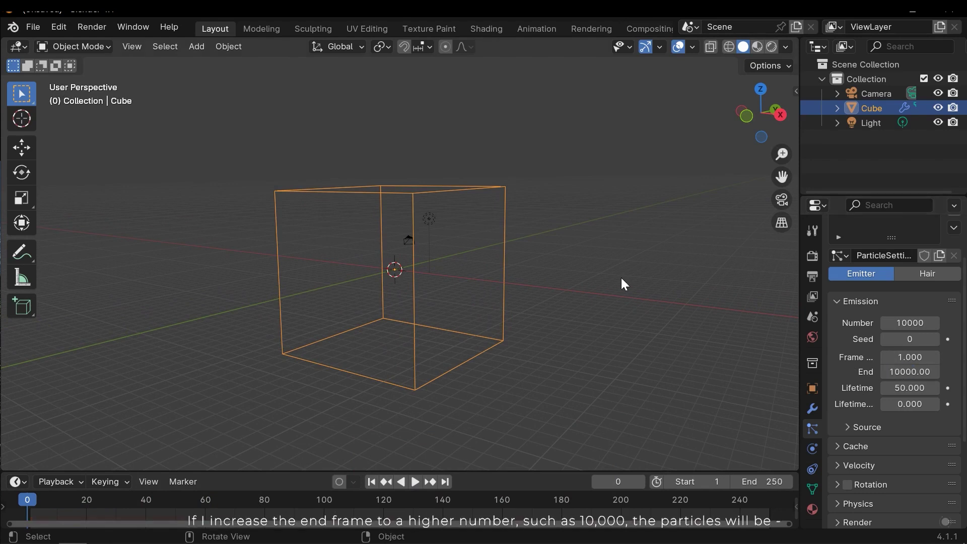
pyautogui.moveTo(621, 277); pyautogui.dragTo(602, 280, button='middle')
pyautogui.press('space')
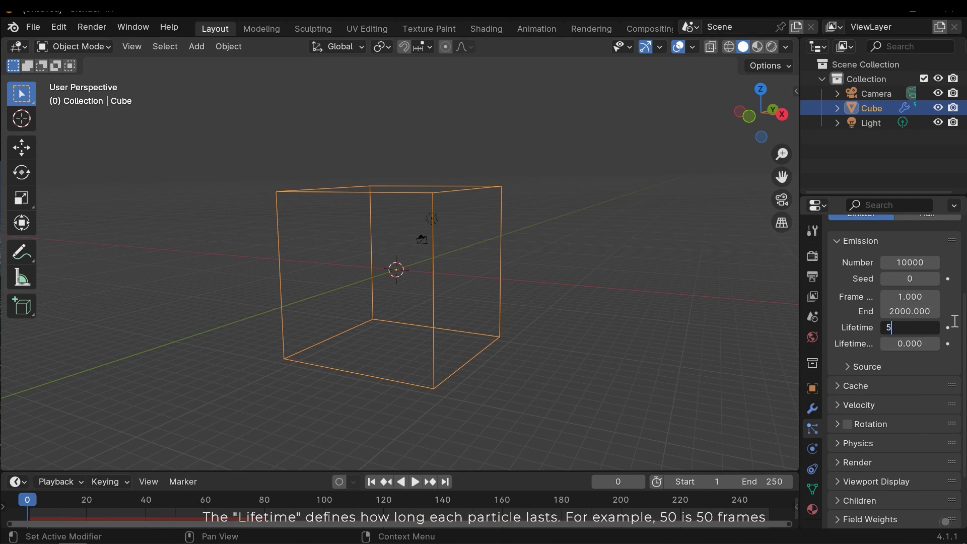
# Step: Set the particle Lifetime to 1000 frames and check the falling particles by playing the simulation
pyautogui.write('000')
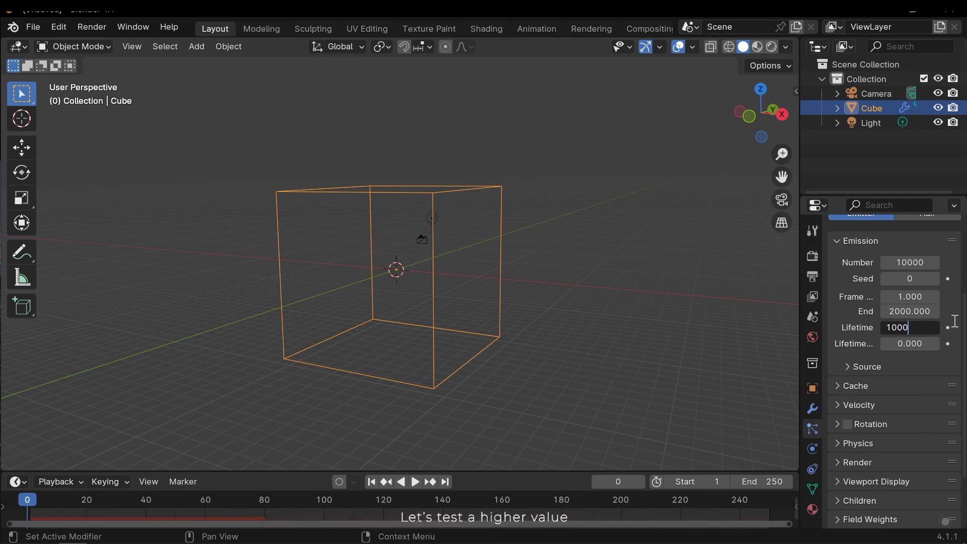
pyautogui.press('Return')
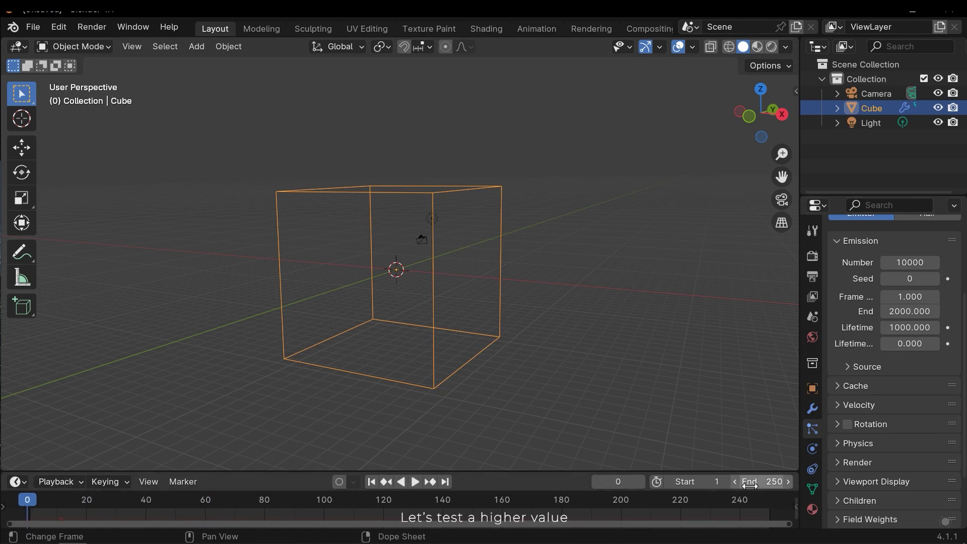
pyautogui.press('space')
pyautogui.scroll(-5, 449, 328)
pyautogui.scroll(-2, 451, 334)
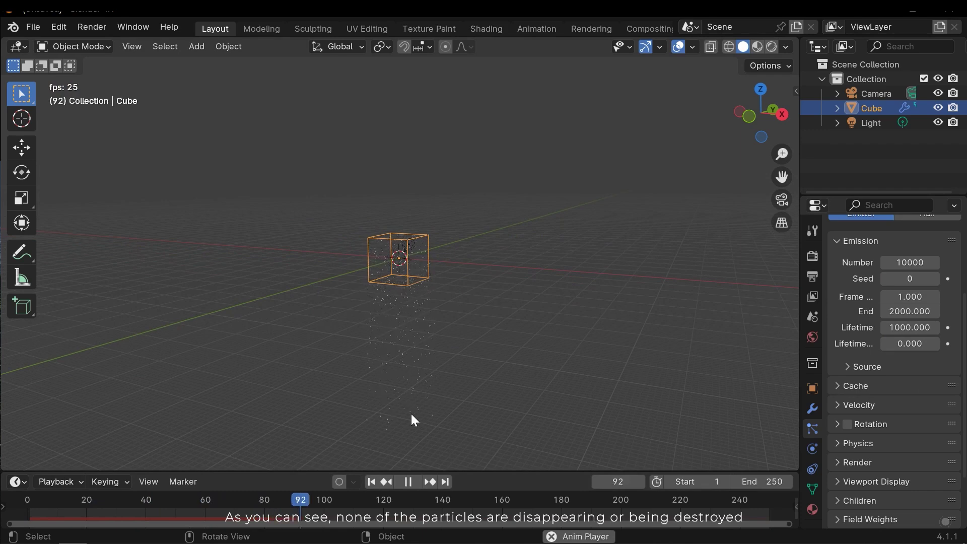
pyautogui.scroll(-2, 414, 421)
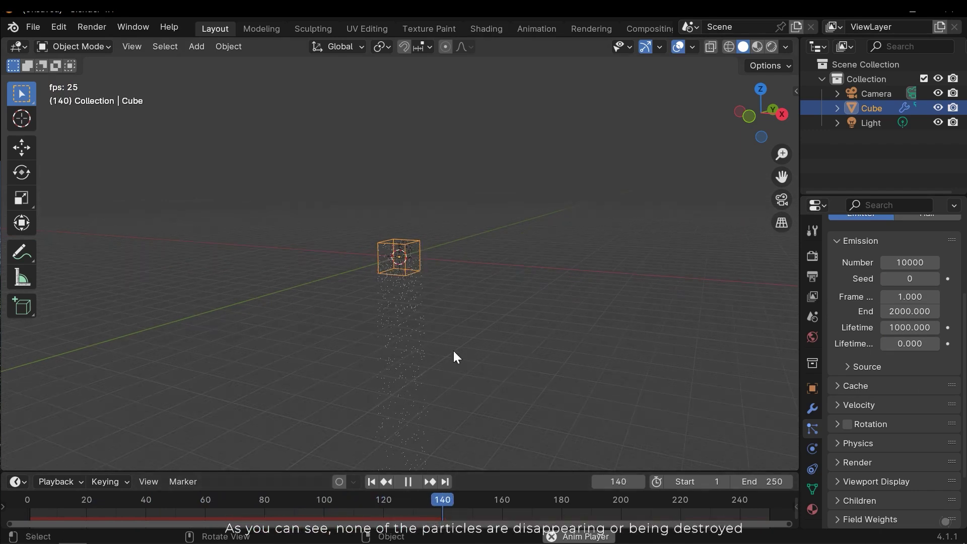
pyautogui.scroll(-2, 453, 350)
pyautogui.moveTo(454, 351); pyautogui.dragTo(442, 375, button='middle')
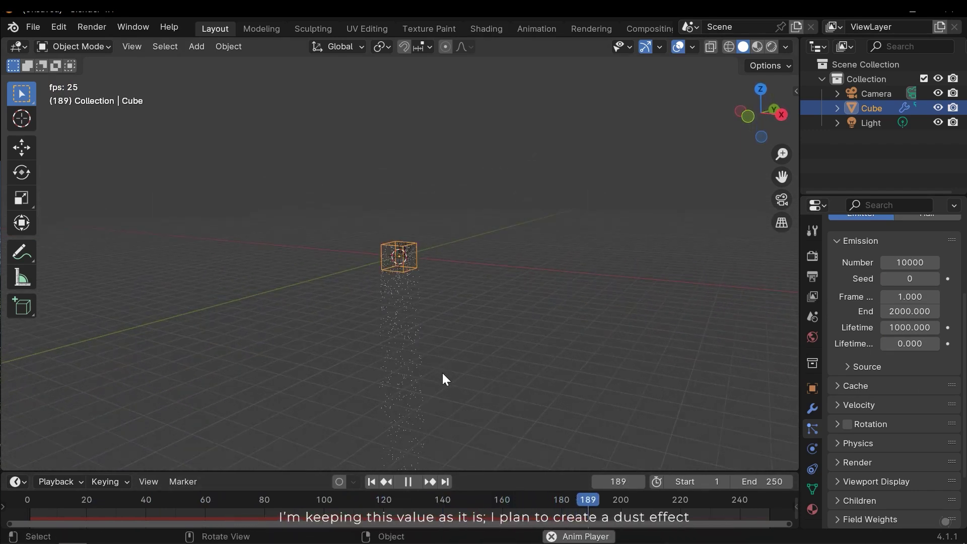
pyautogui.scroll(8, 443, 366)
pyautogui.press('space')
pyautogui.hotkey('shift', 'Left')
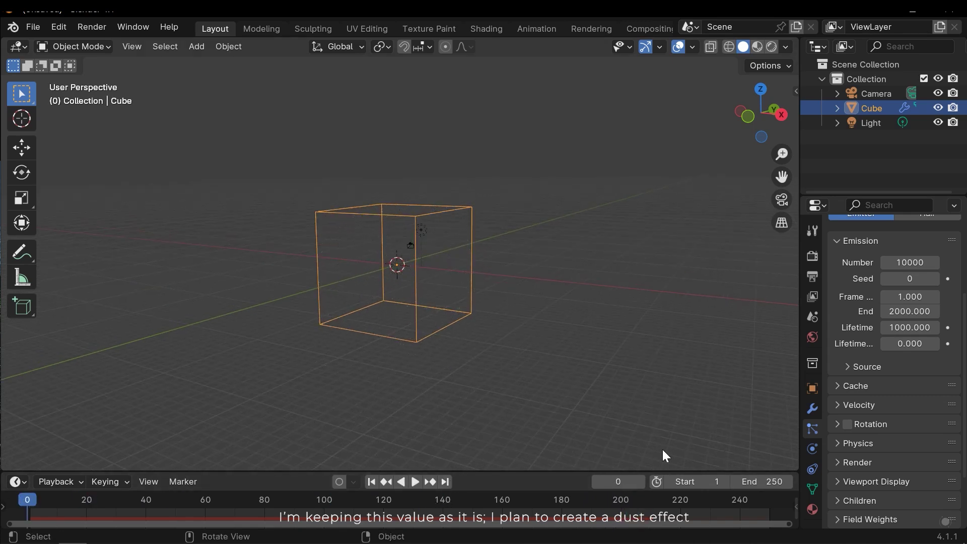
# Step: Show the Source settings of the particle emission
pyautogui.scroll(3, 477, 280)
pyautogui.keyDown('shift'); pyautogui.moveTo(460, 347); pyautogui.dragTo(475, 341, button='middle'); pyautogui.keyUp('shift')
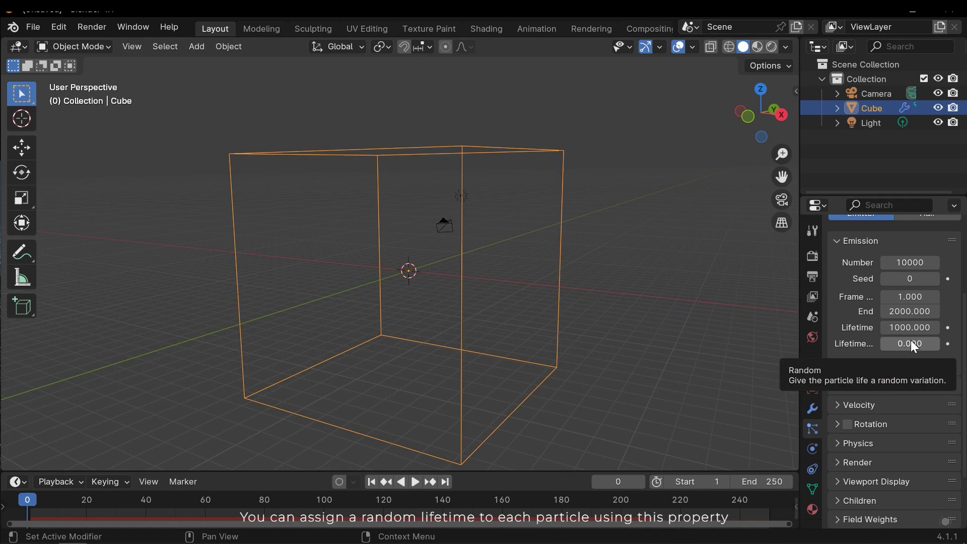
pyautogui.scroll(-1, 872, 352)
pyautogui.click(869, 336)
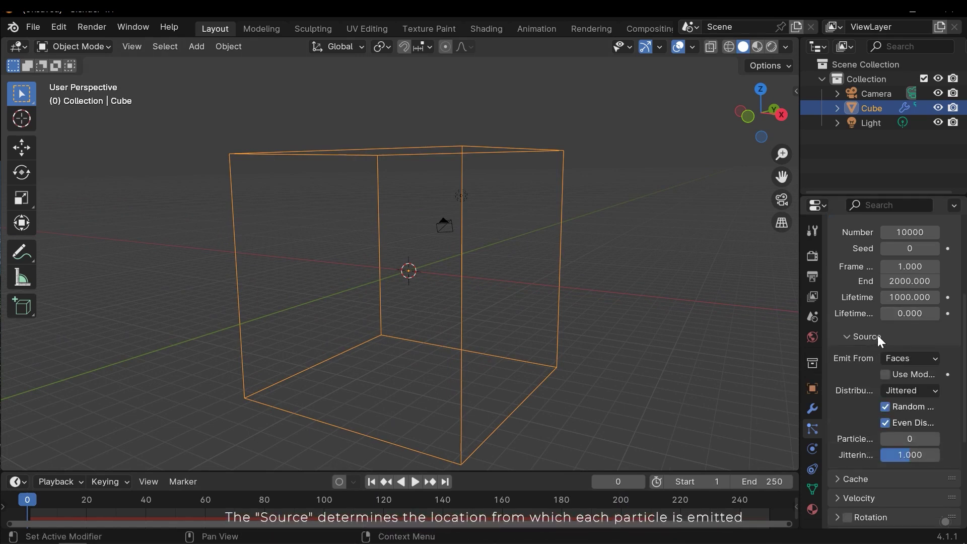
pyautogui.scroll(-2, 892, 347)
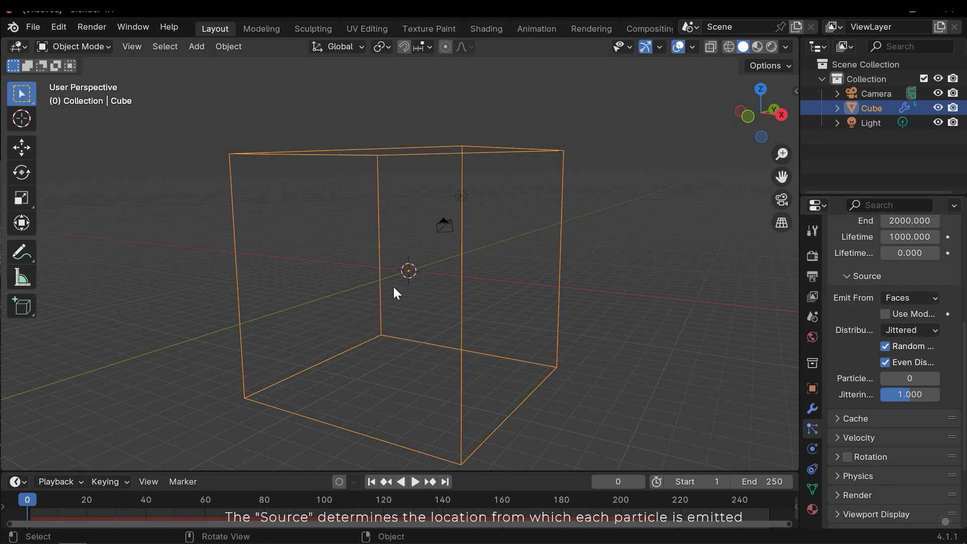
# Step: Set the particles to emit from the cube's Vertices and play the simulation to check the emission points
pyautogui.moveTo(397, 293); pyautogui.dragTo(444, 304, button='middle')
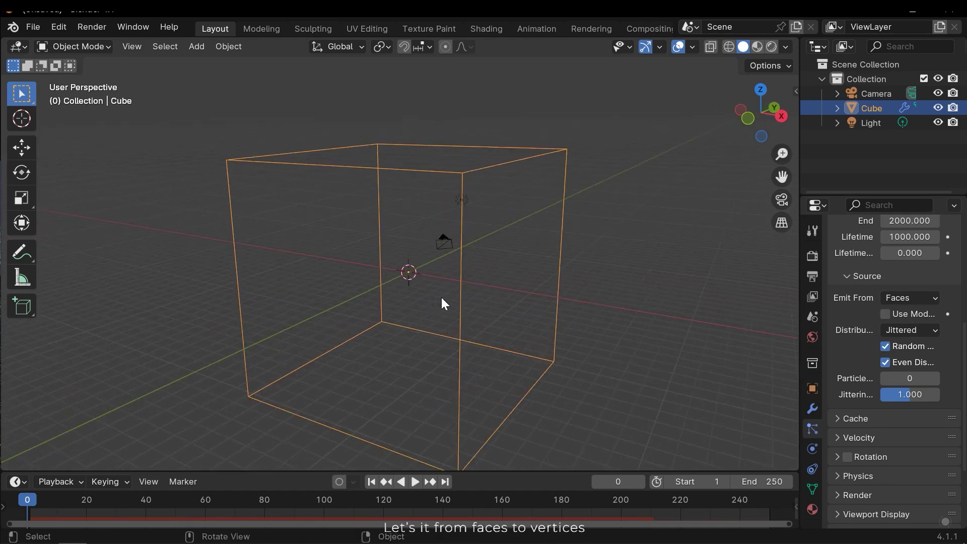
pyautogui.scroll(1, 443, 303)
pyautogui.click(912, 302)
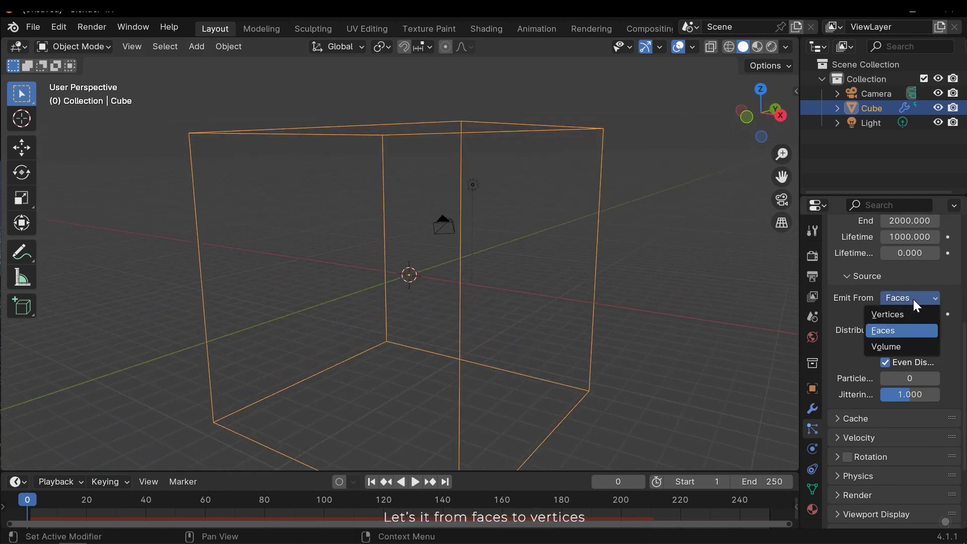
pyautogui.click(891, 312)
pyautogui.press('space')
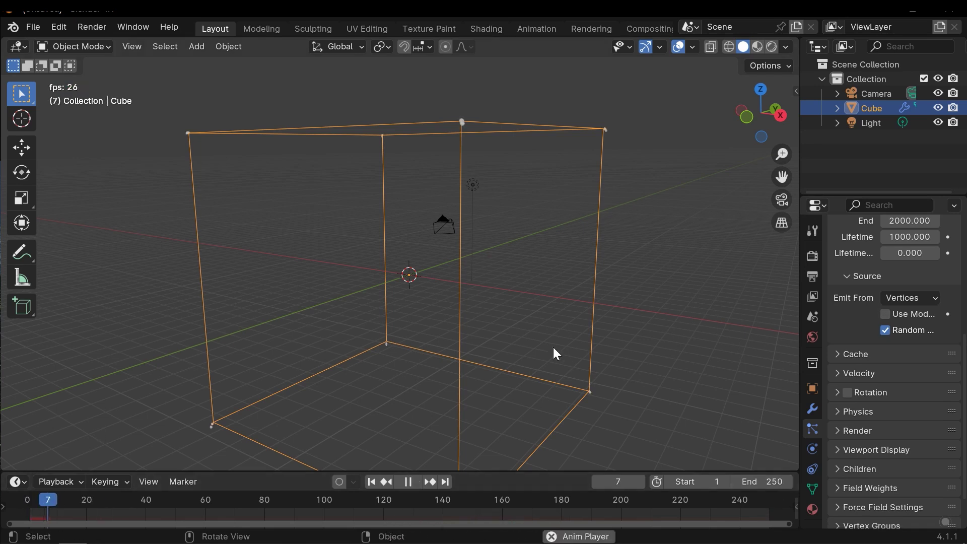
pyautogui.scroll(-4, 528, 334)
pyautogui.moveTo(570, 325); pyautogui.dragTo(504, 335, button='middle')
pyautogui.scroll(2, 448, 316)
pyautogui.press('space')
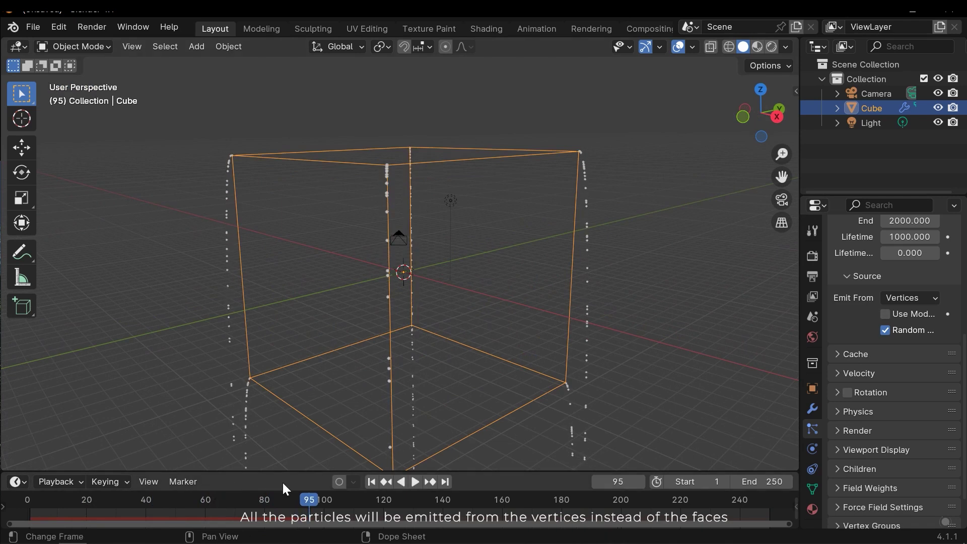
# Step: Rewind the timeline to frame 0 and set the particles to emit from the cube's Volume
pyautogui.moveTo(275, 498); pyautogui.dragTo(756, 495)
pyautogui.click(910, 298)
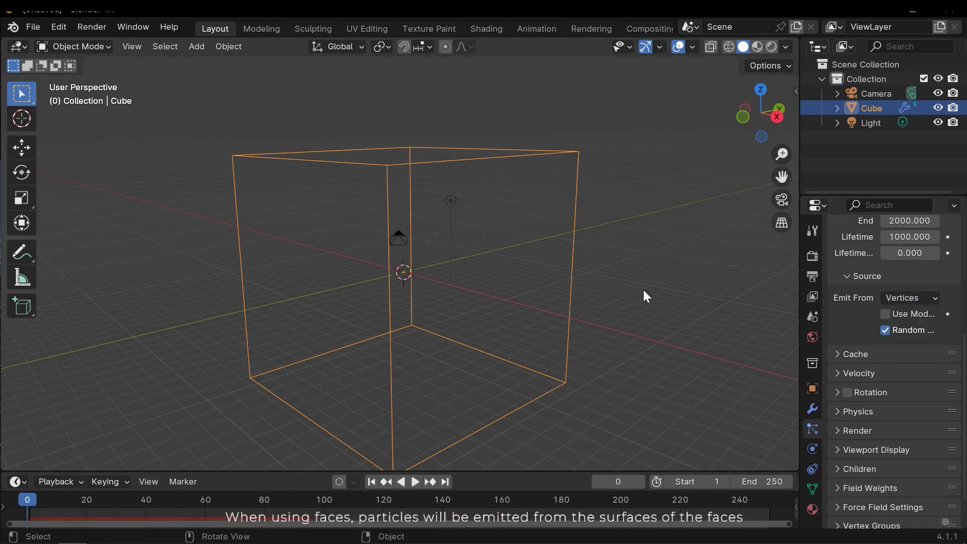
pyautogui.click(895, 346)
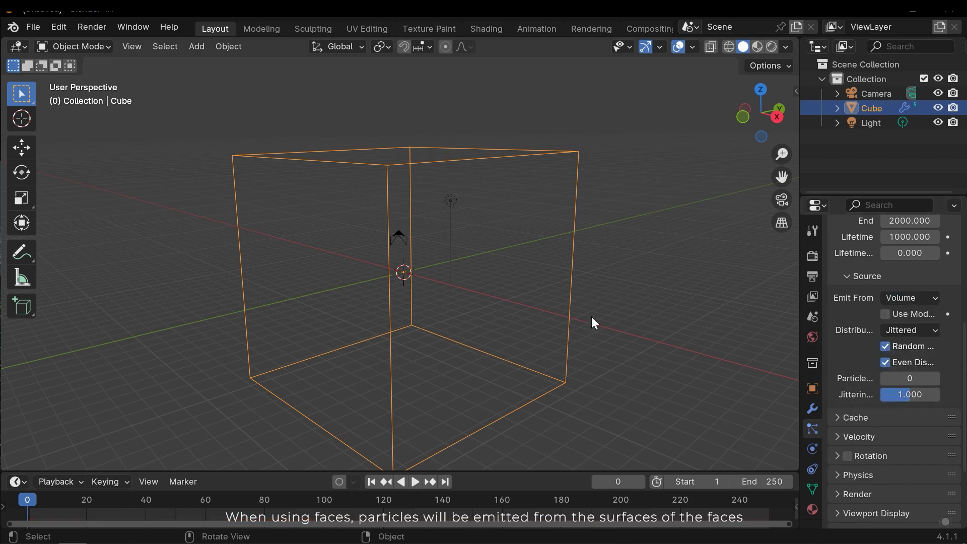
# Step: Play the simulation to check how particles are emitted from inside the cube's volume, then stop it
pyautogui.press('space')
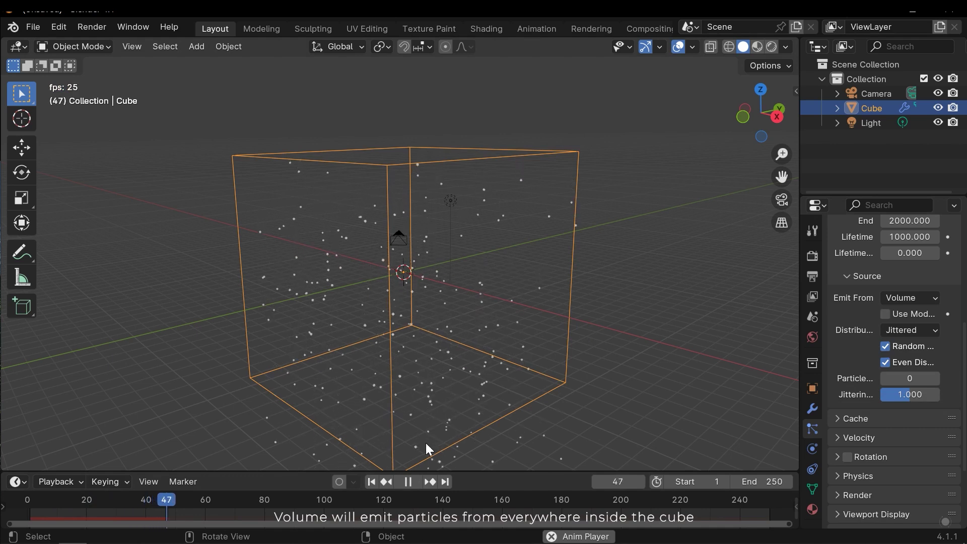
pyautogui.press('space')
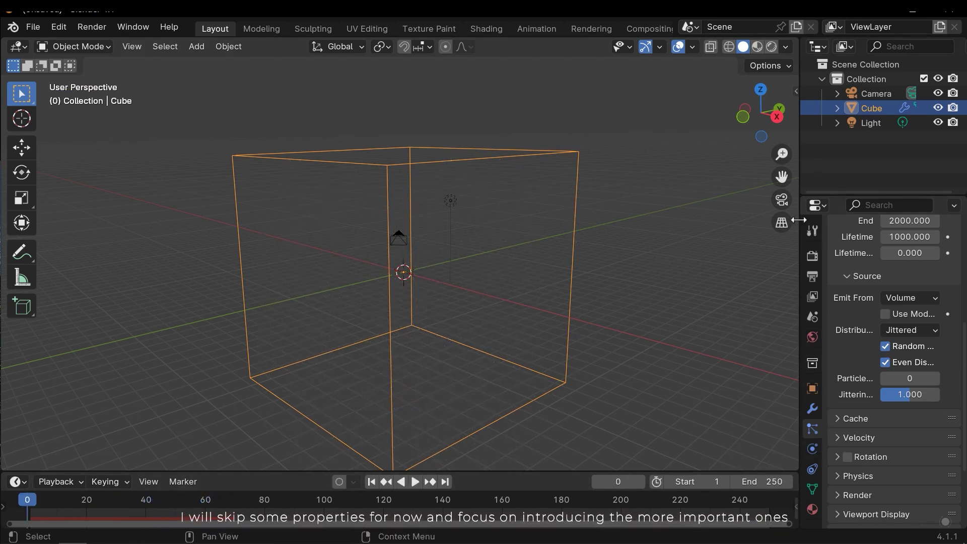
# Step: Try the Random emission distribution by playing the simulation, rewind to frame 0 and set Distribution back to Jittered
pyautogui.scroll(-2, 913, 330)
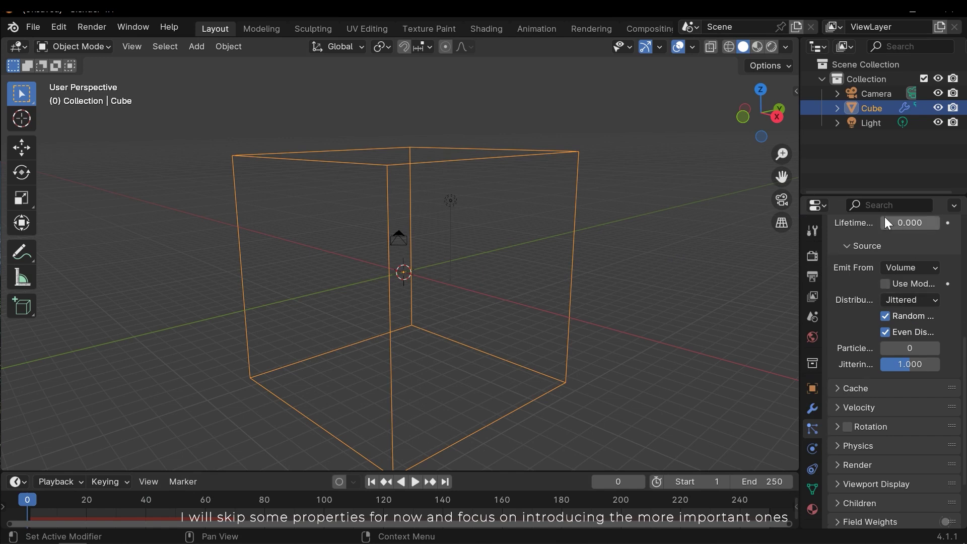
pyautogui.click(925, 302)
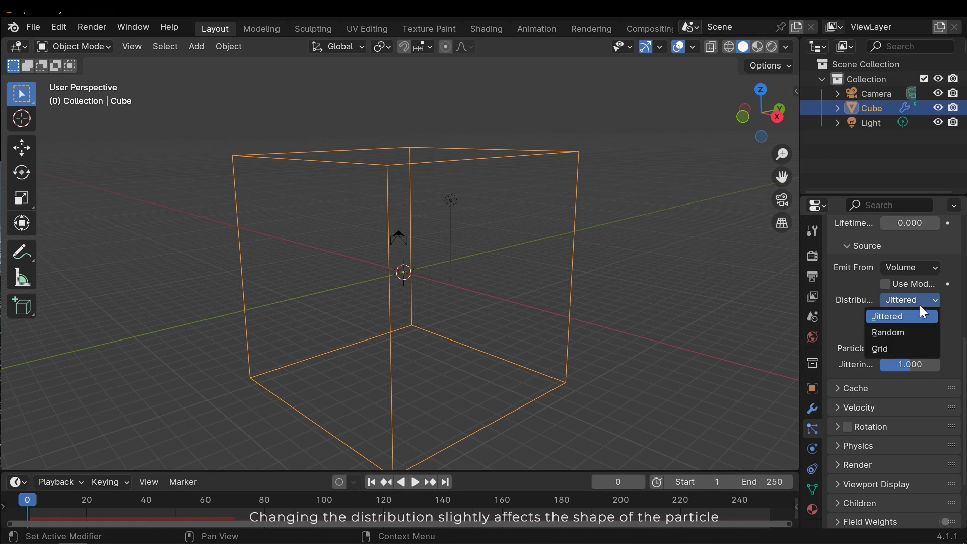
pyautogui.click(886, 334)
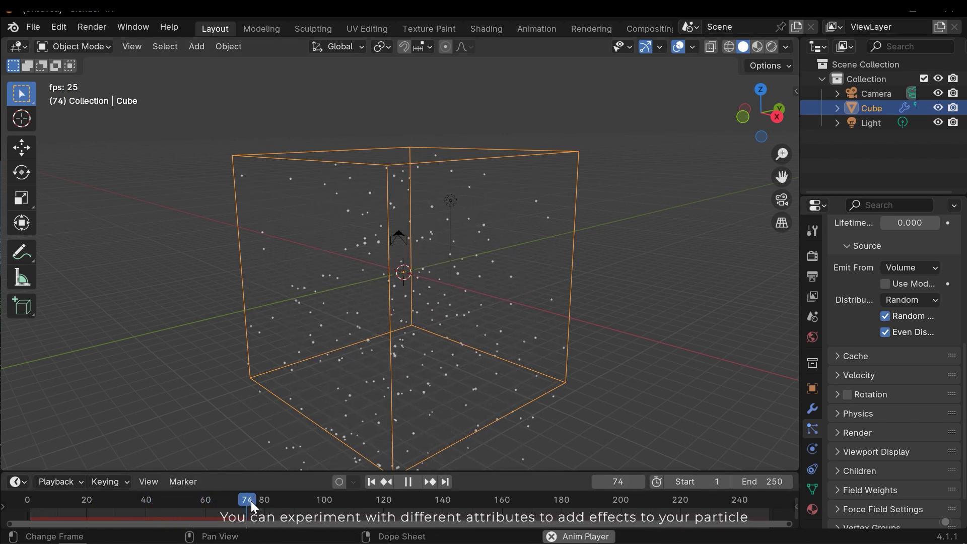
pyautogui.press('space')
pyautogui.moveTo(266, 503); pyautogui.dragTo(25, 503)
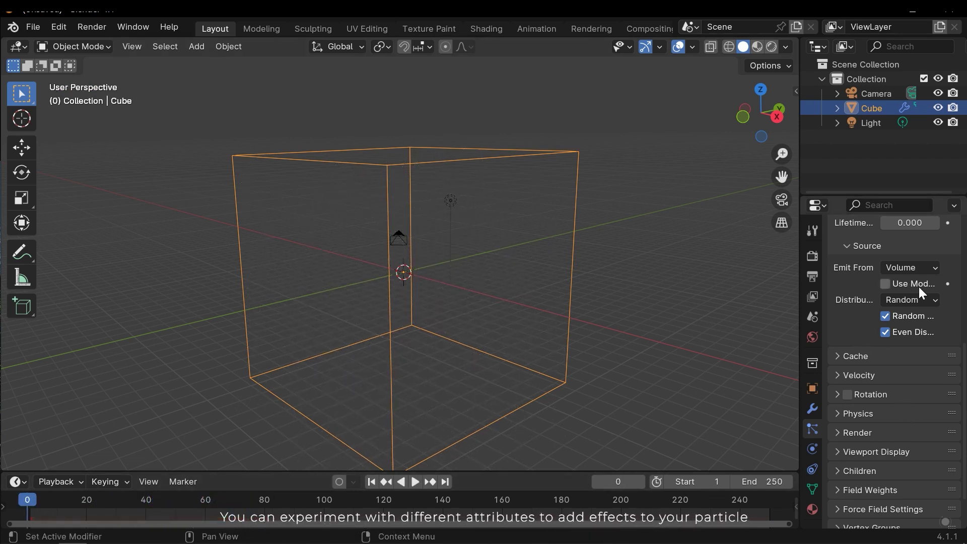
pyautogui.click(914, 301)
pyautogui.click(909, 319)
# Step: Collapse the emission Source settings and expand the particle Cache settings to examine the baking options
pyautogui.scroll(-1, 922, 305)
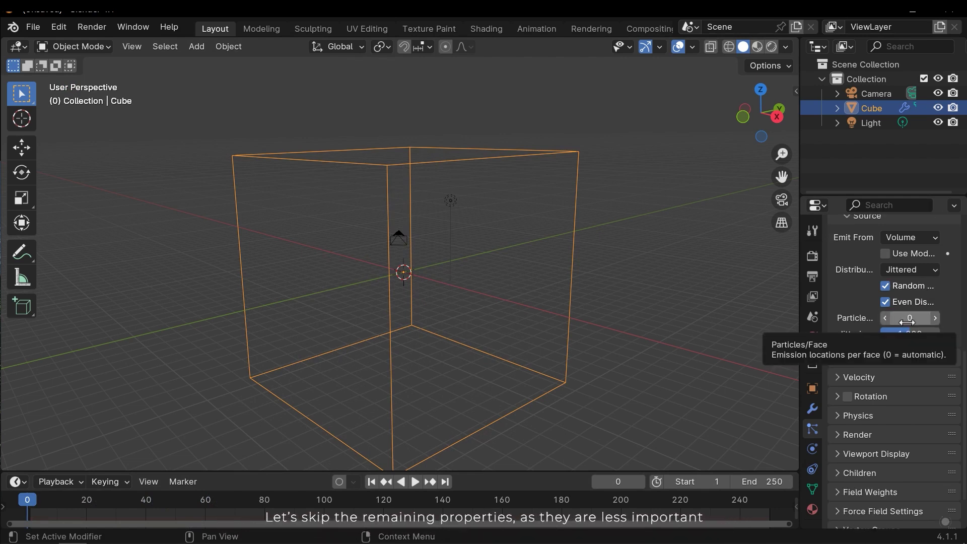
pyautogui.scroll(-2, 900, 376)
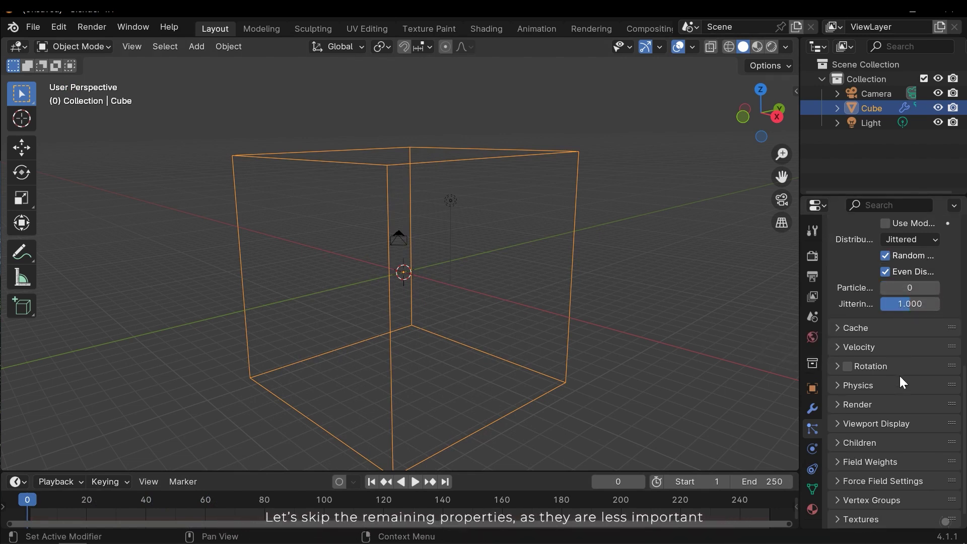
pyautogui.scroll(4, 902, 371)
pyautogui.click(869, 248)
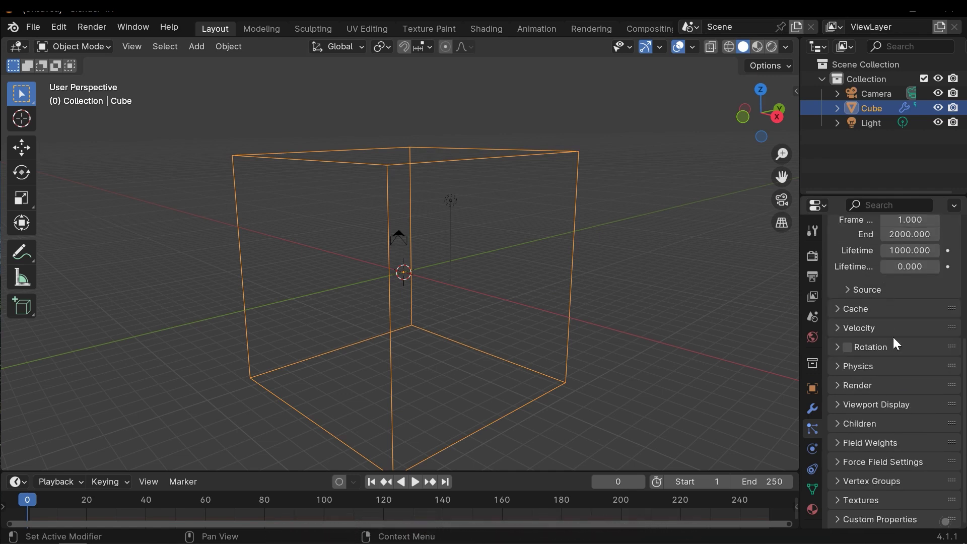
pyautogui.click(877, 308)
pyautogui.scroll(-1, 905, 337)
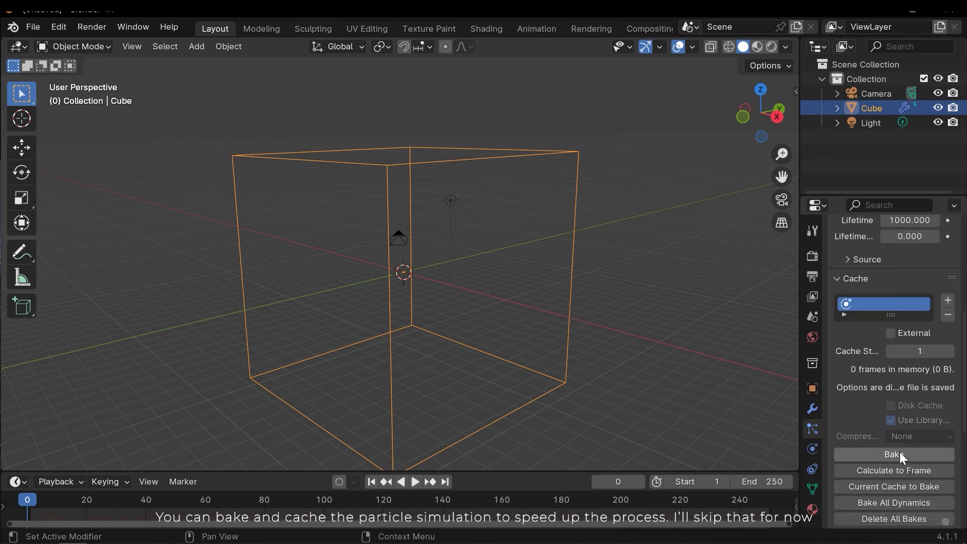
pyautogui.scroll(-2, 906, 426)
pyautogui.scroll(1, 899, 443)
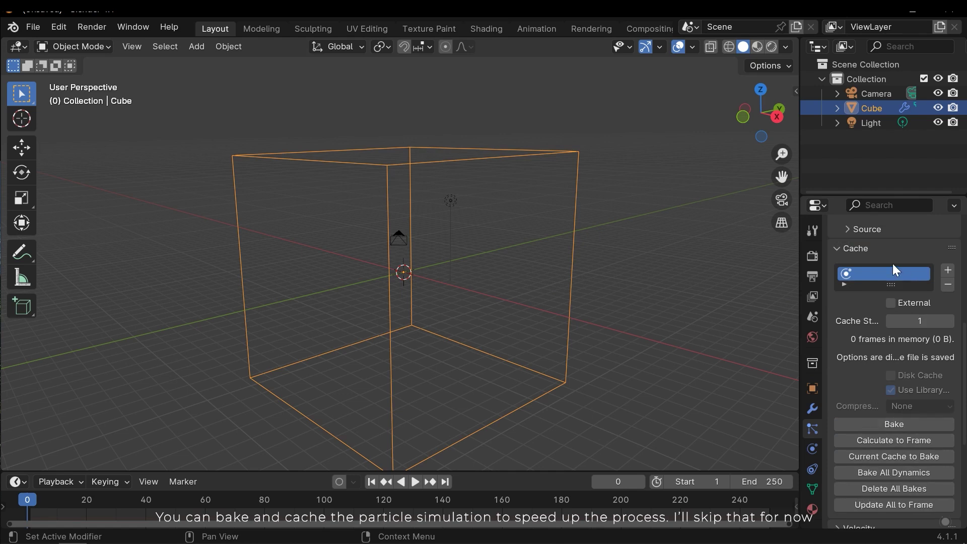
# Step: Collapse the Cache settings and expand the particle system's Velocity settings
pyautogui.click(869, 250)
pyautogui.click(874, 330)
pyautogui.scroll(-2, 873, 334)
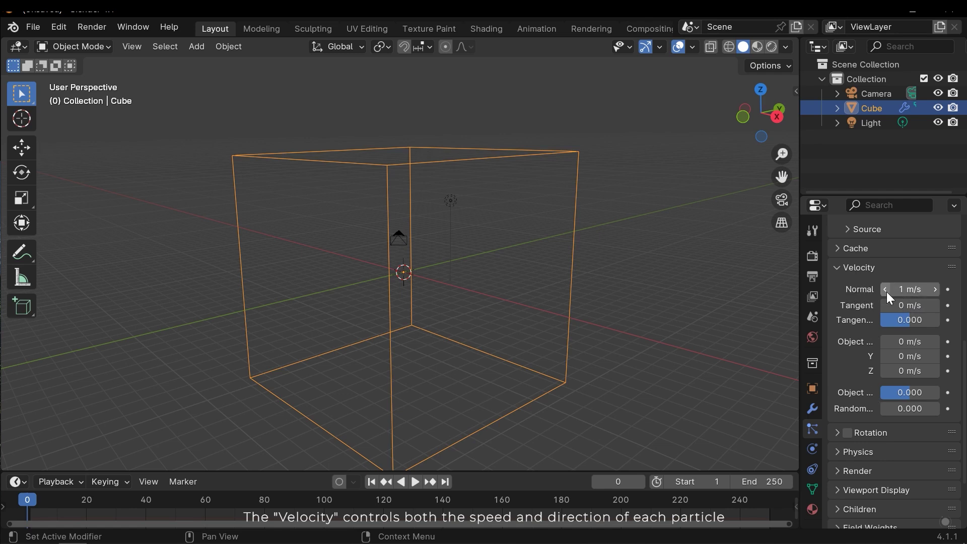
# Step: Play the simulation briefly and inspect the stopped particles up close inside the cube
pyautogui.moveTo(373, 430); pyautogui.dragTo(381, 426, button='middle')
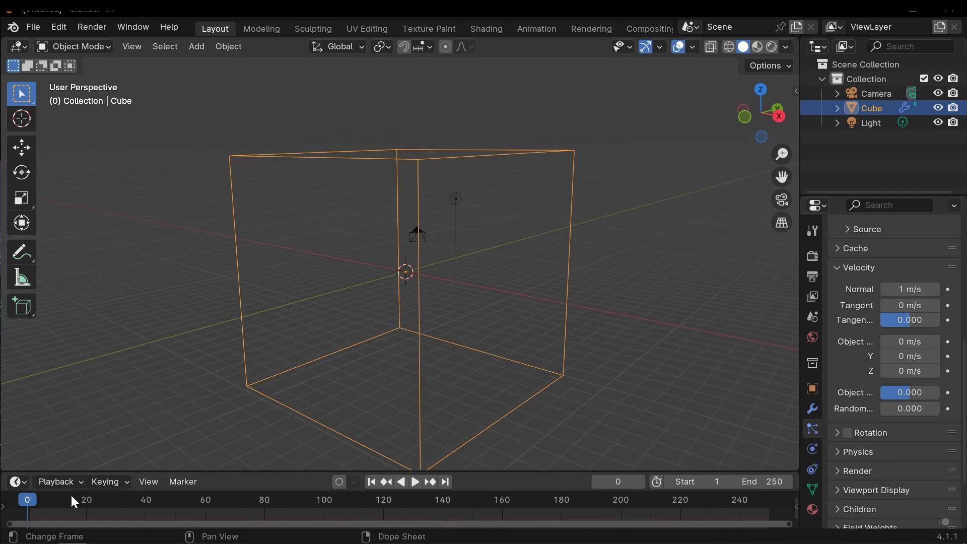
pyautogui.press('space')
pyautogui.press('space')
pyautogui.scroll(5, 361, 265)
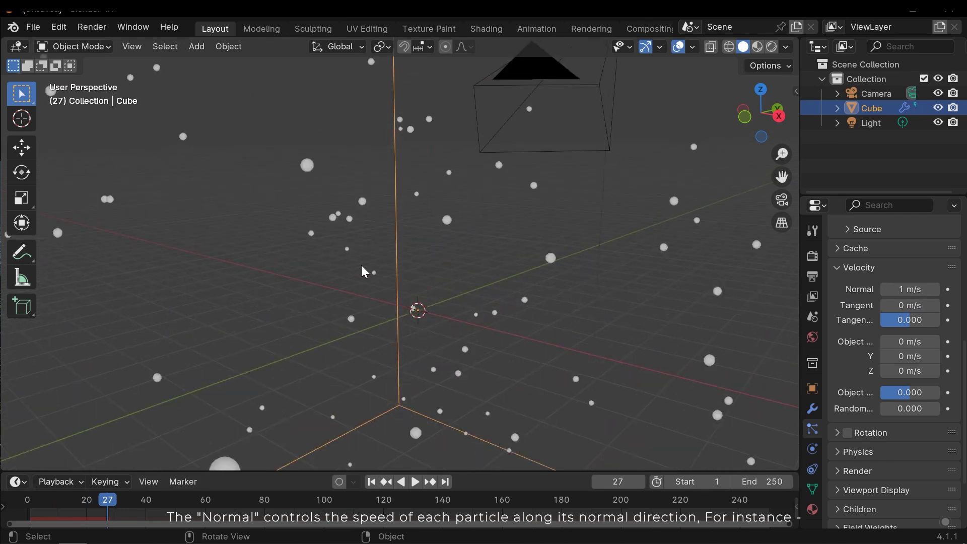
pyautogui.moveTo(361, 265); pyautogui.dragTo(412, 253, button='middle')
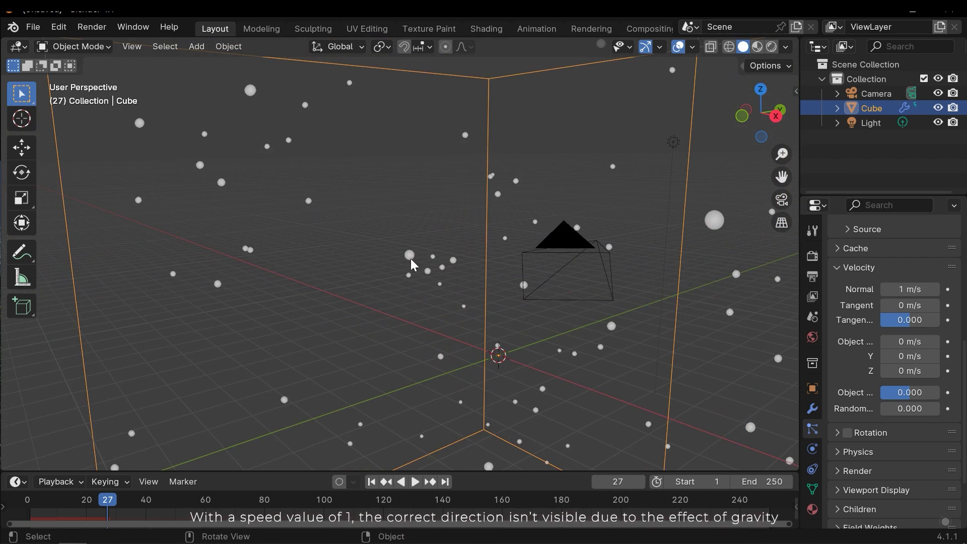
pyautogui.scroll(-5, 308, 227)
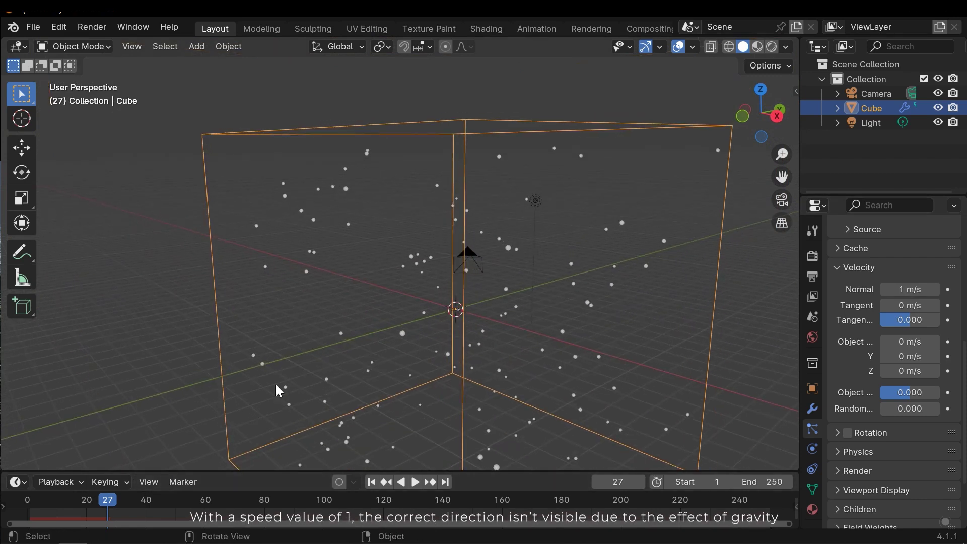
# Step: Rewind to frame 0 and replay the simulation to check the direction in which the particles move
pyautogui.moveTo(107, 499); pyautogui.dragTo(29, 498)
pyautogui.press('space')
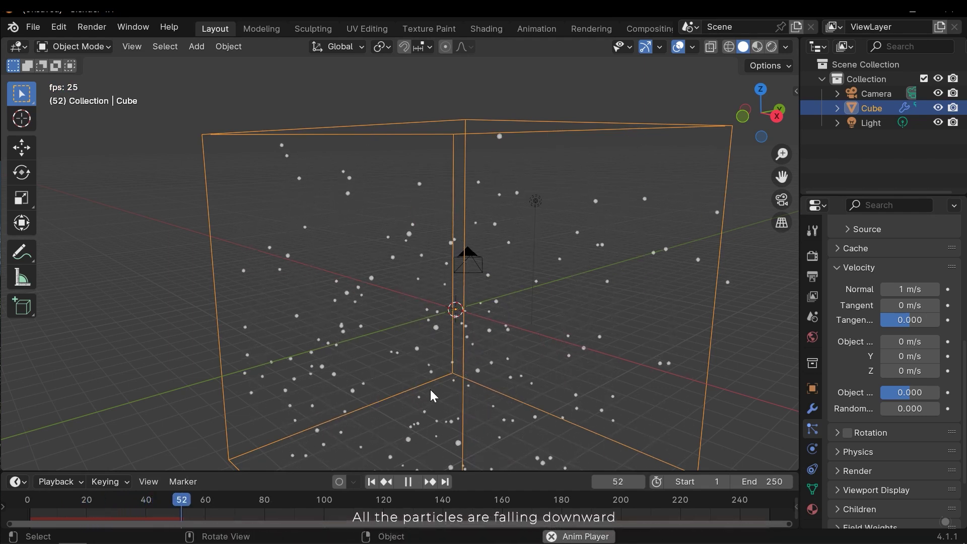
pyautogui.press('space')
pyautogui.scroll(-2, 459, 342)
pyautogui.scroll(-3, 462, 345)
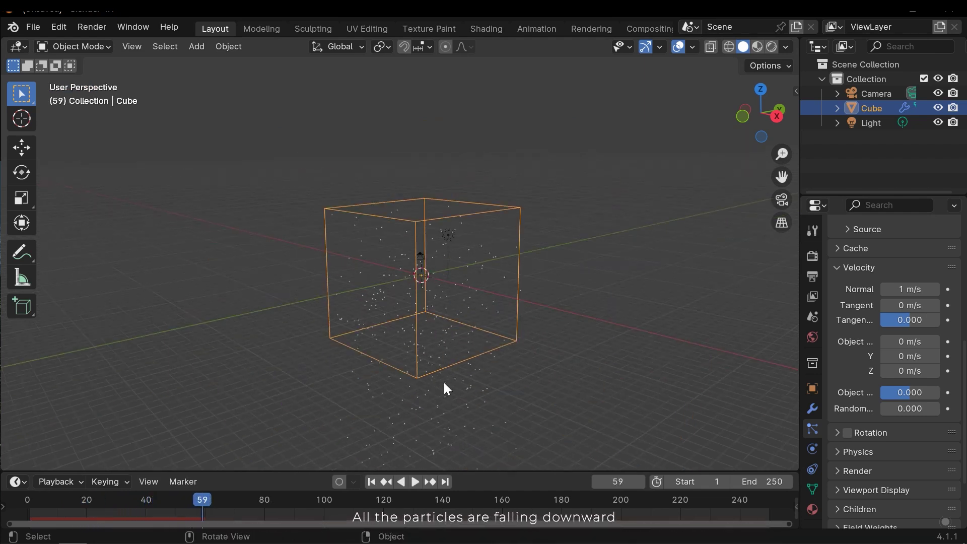
pyautogui.scroll(3, 444, 383)
# Step: Set the Gravity weight to 0 in the particle system's Field Weights and collapse those settings
pyautogui.scroll(-4, 907, 415)
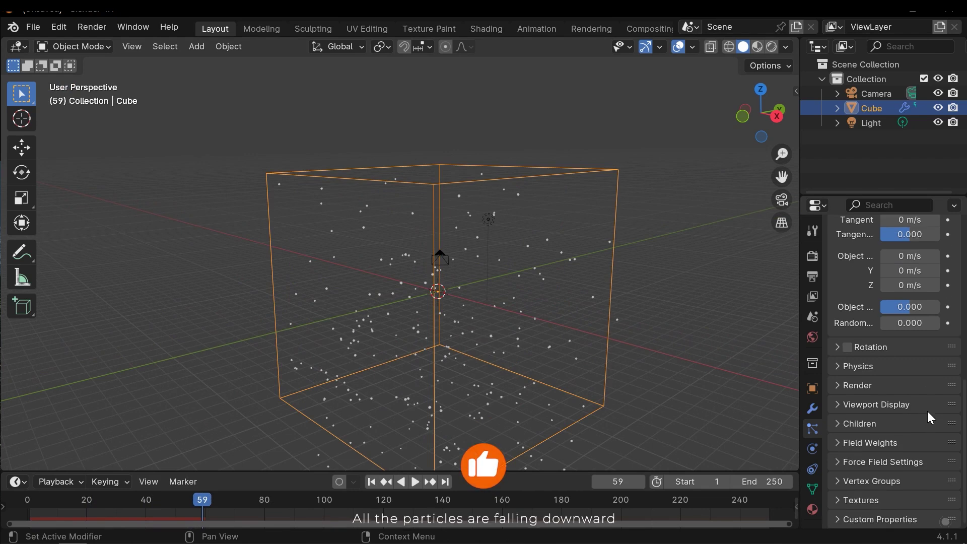
pyautogui.click(873, 443)
pyautogui.scroll(-5, 882, 445)
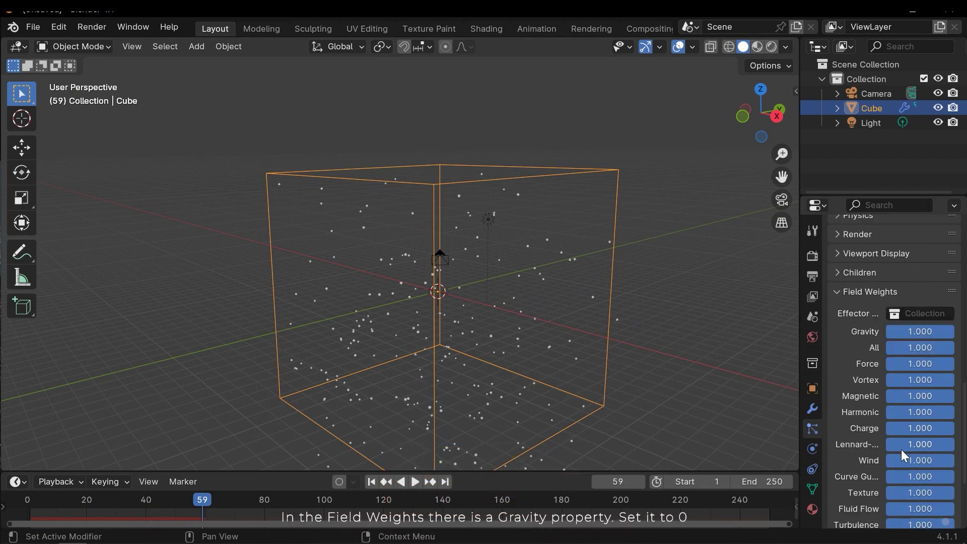
pyautogui.scroll(-5, 902, 449)
pyautogui.scroll(3, 918, 367)
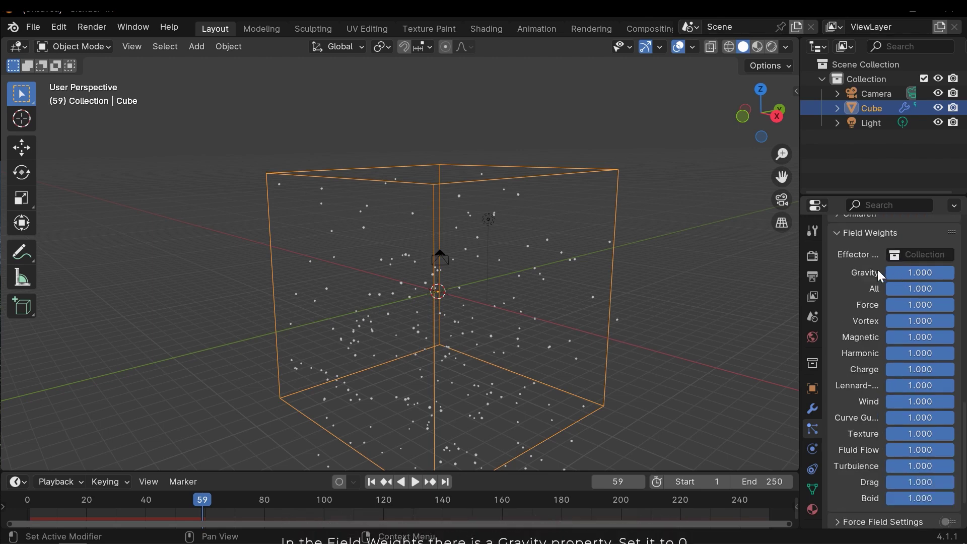
pyautogui.scroll(5, 503, 271)
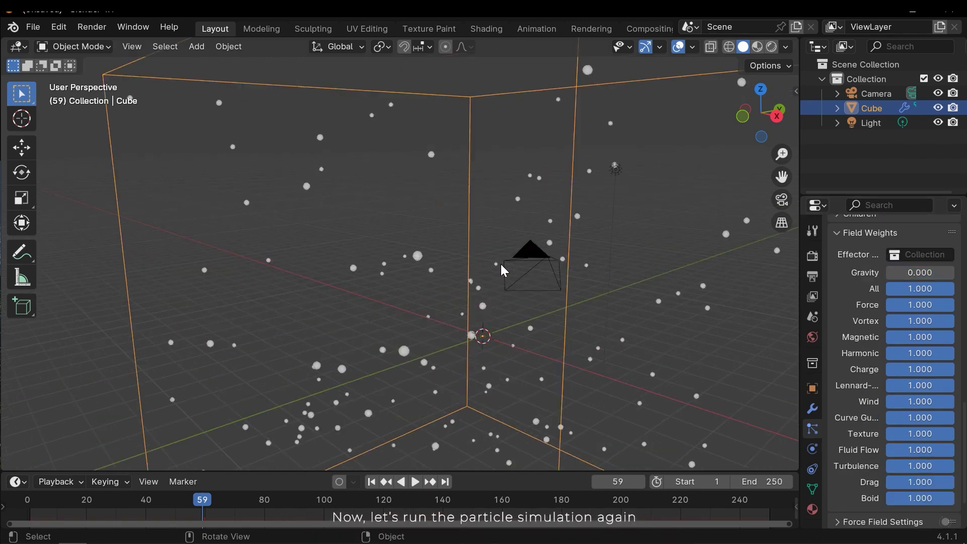
pyautogui.click(870, 232)
# Step: Replay the simulation from frame 0 and inspect the particle movement without gravity
pyautogui.scroll(5, 877, 353)
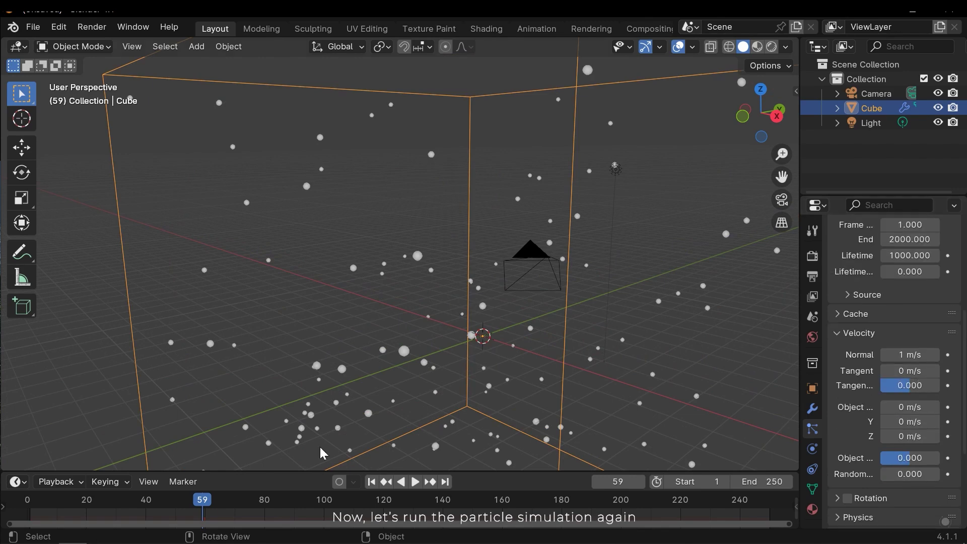
pyautogui.click(27, 500)
pyautogui.press('space')
pyautogui.scroll(3, 505, 274)
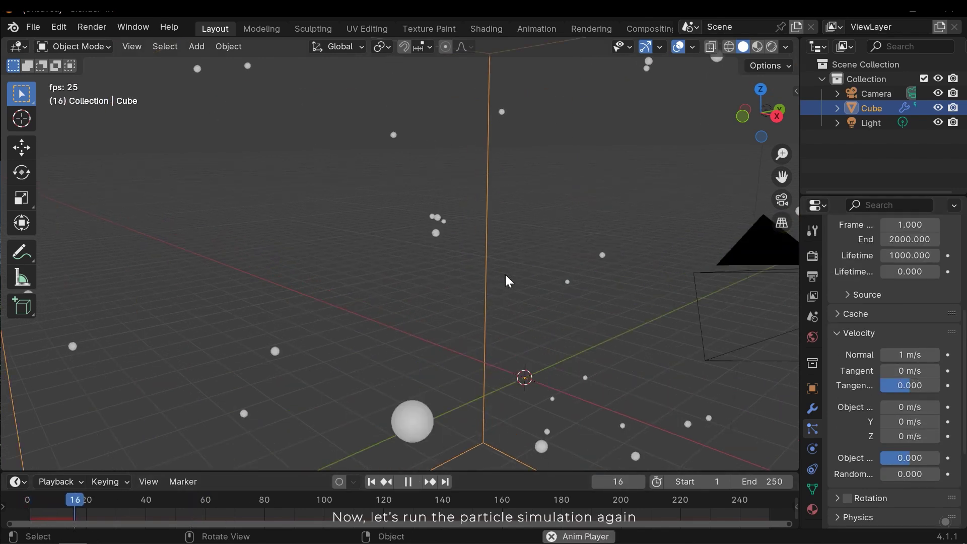
pyautogui.scroll(-4, 488, 303)
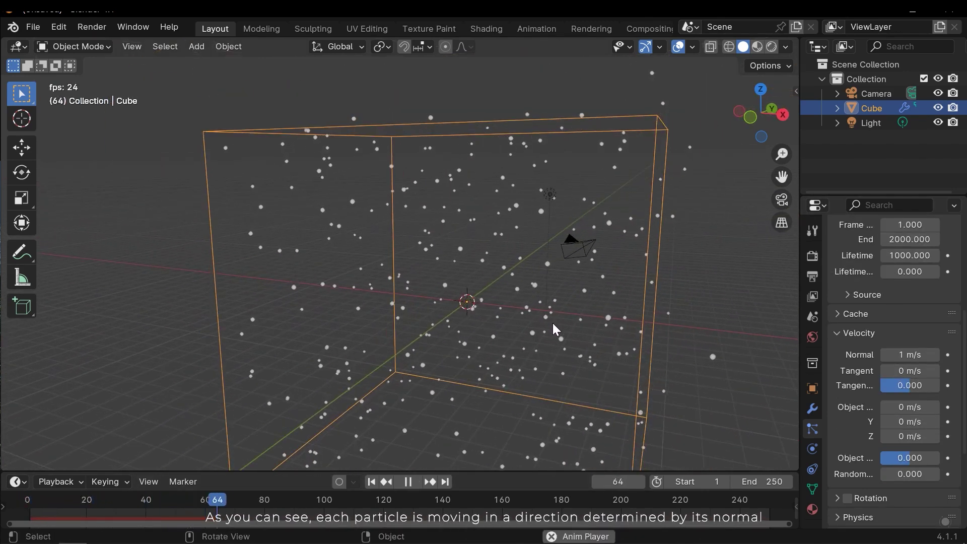
pyautogui.press('space')
pyautogui.scroll(3, 453, 302)
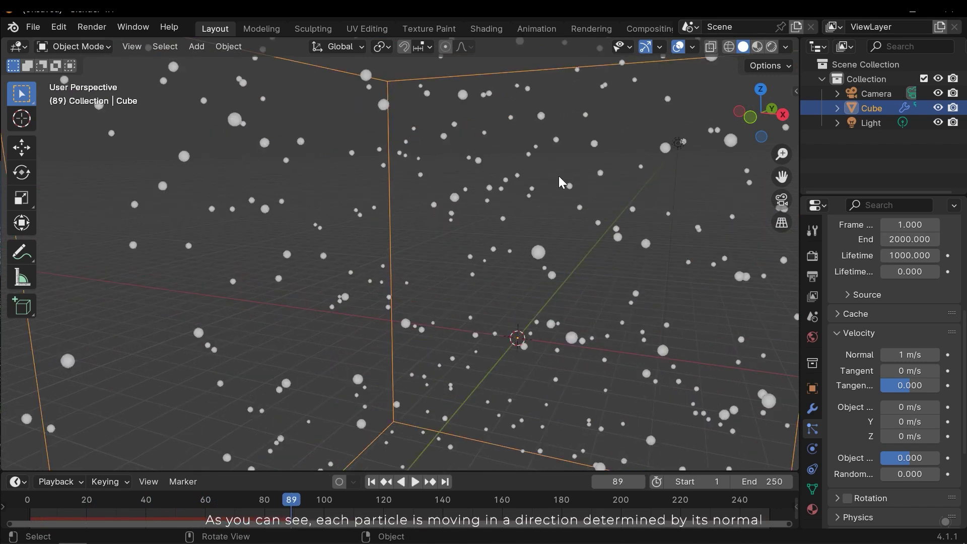
pyautogui.scroll(-5, 563, 277)
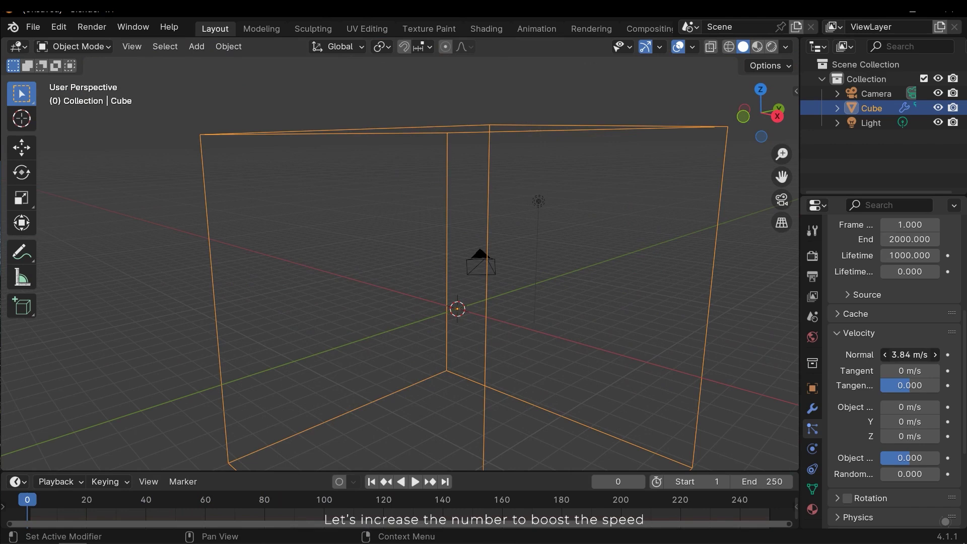
# Step: Set the Normal velocity to 4.9 m/s and play the simulation from frame 0 to check the speed
pyautogui.moveTo(910, 354); pyautogui.dragTo(937, 355)
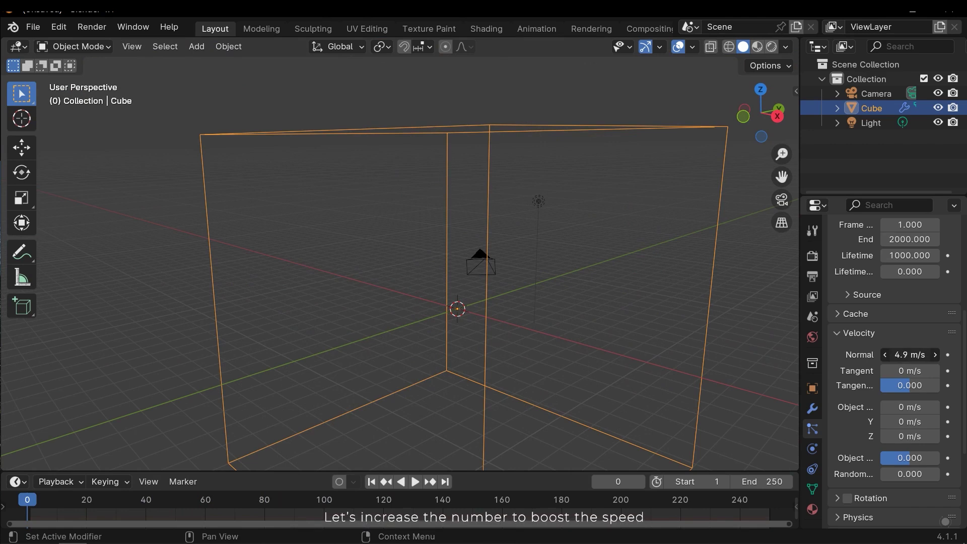
pyautogui.moveTo(89, 501); pyautogui.dragTo(15, 499)
pyautogui.press('space')
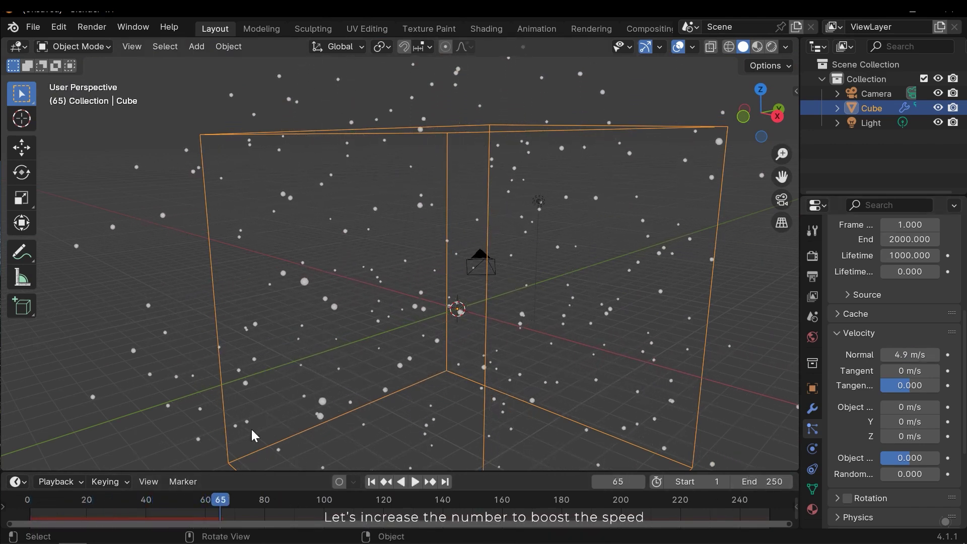
pyautogui.press('Escape')
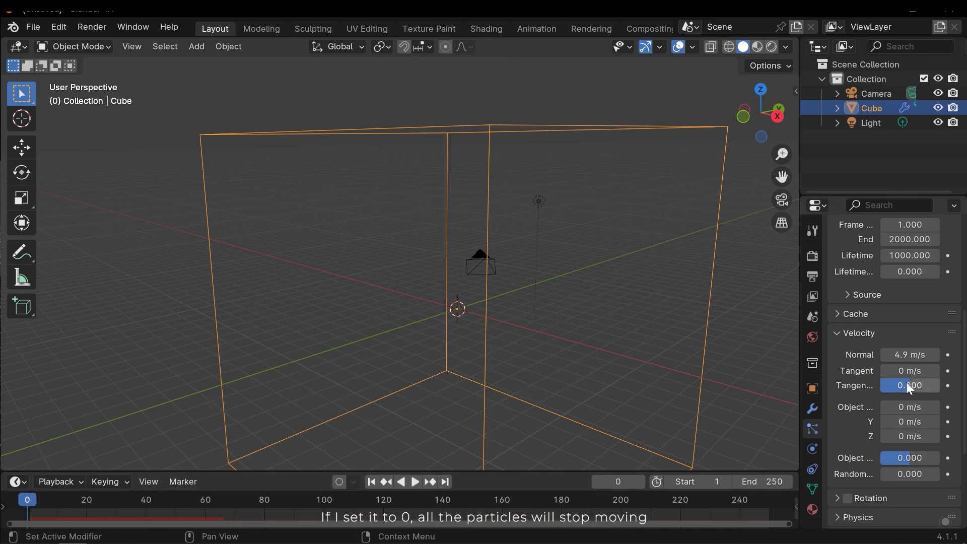
# Step: Set the Normal velocity to 0 m/s and play the simulation to inspect the particles from another angle
pyautogui.press('space')
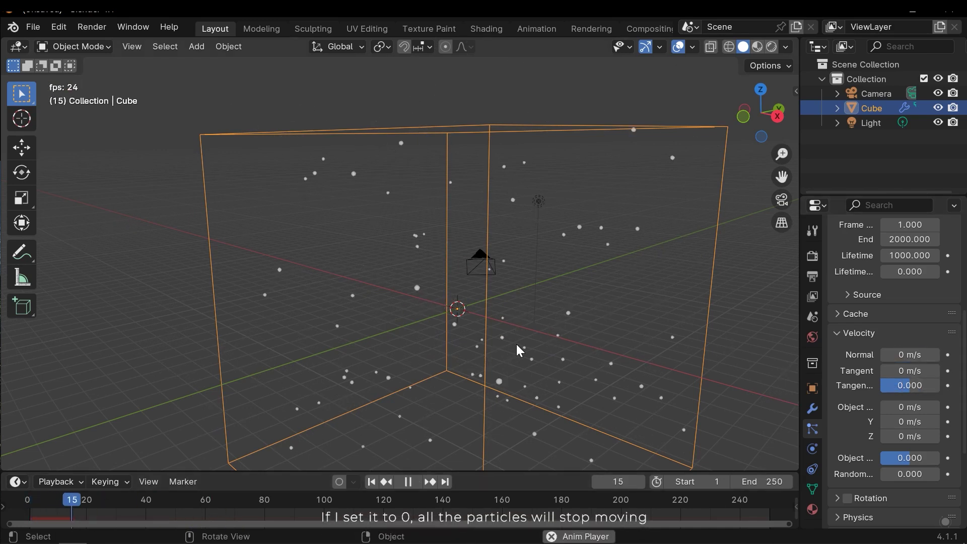
pyautogui.moveTo(453, 280); pyautogui.dragTo(509, 273, button='middle')
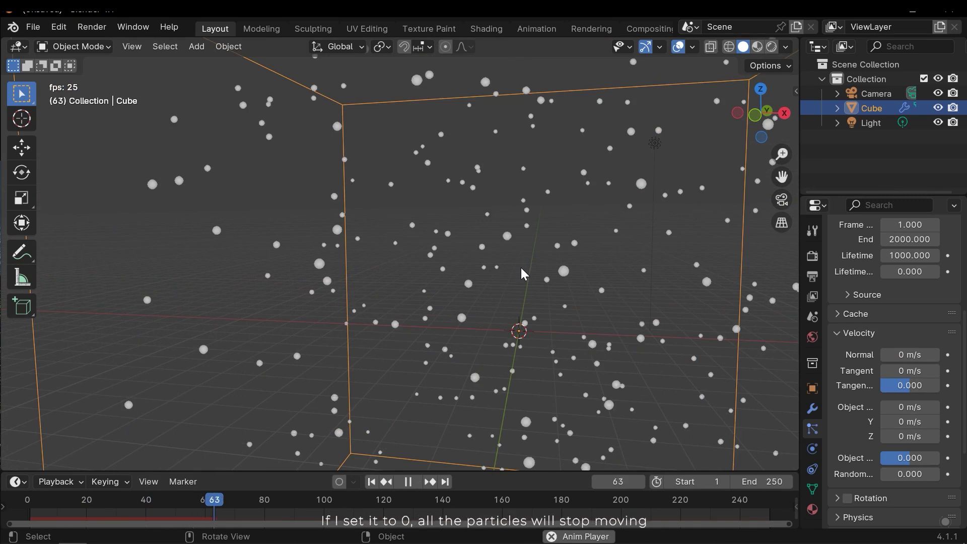
pyautogui.press('space')
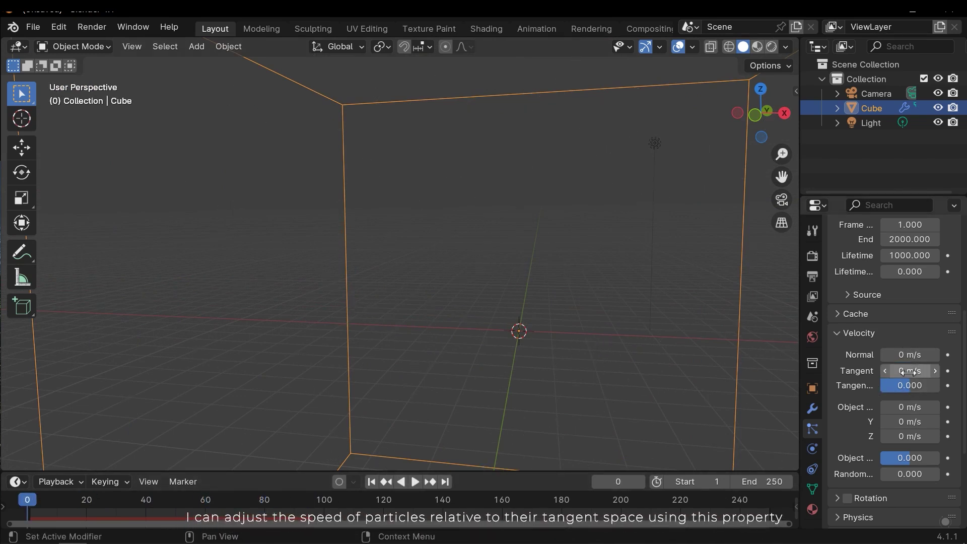
# Step: Try a Tangent velocity of 1.8 m/s and check the particle movement by playing the simulation
pyautogui.moveTo(911, 371); pyautogui.dragTo(931, 371)
pyautogui.press('space')
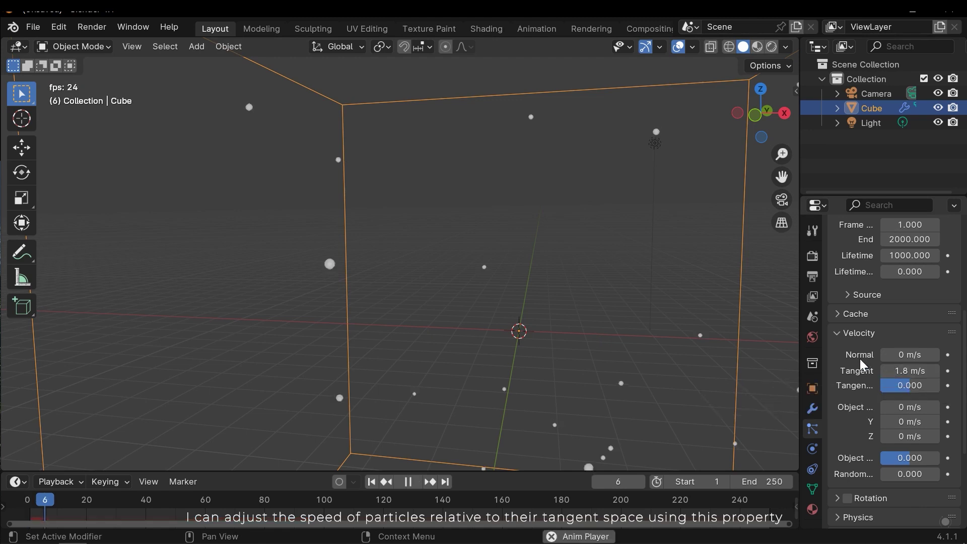
pyautogui.scroll(-3, 521, 327)
pyautogui.press('Escape')
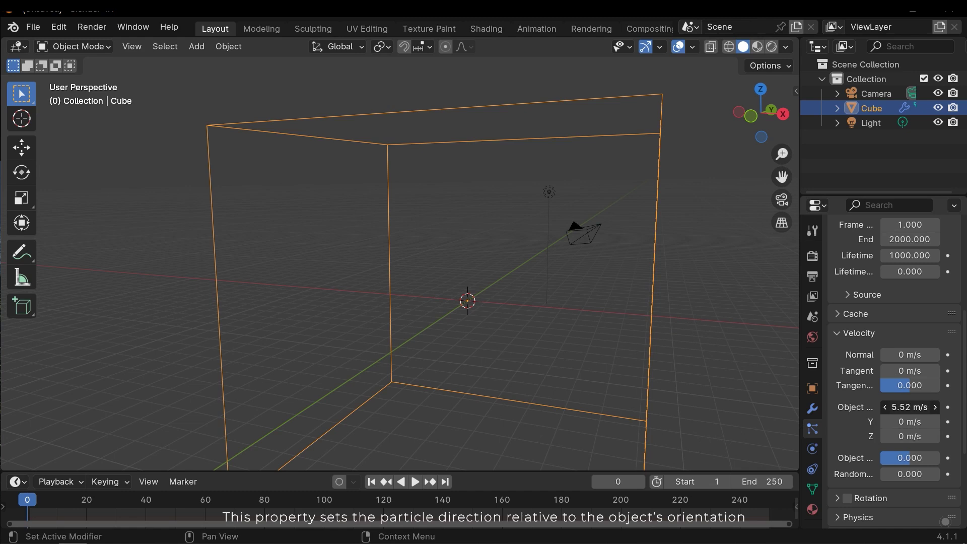
# Step: Play the simulation to check the particles' object-aligned X velocity of 5.52 m/s, and undo that velocity setting
pyautogui.scroll(-3, 558, 322)
pyautogui.moveTo(482, 297); pyautogui.dragTo(506, 292, button='middle')
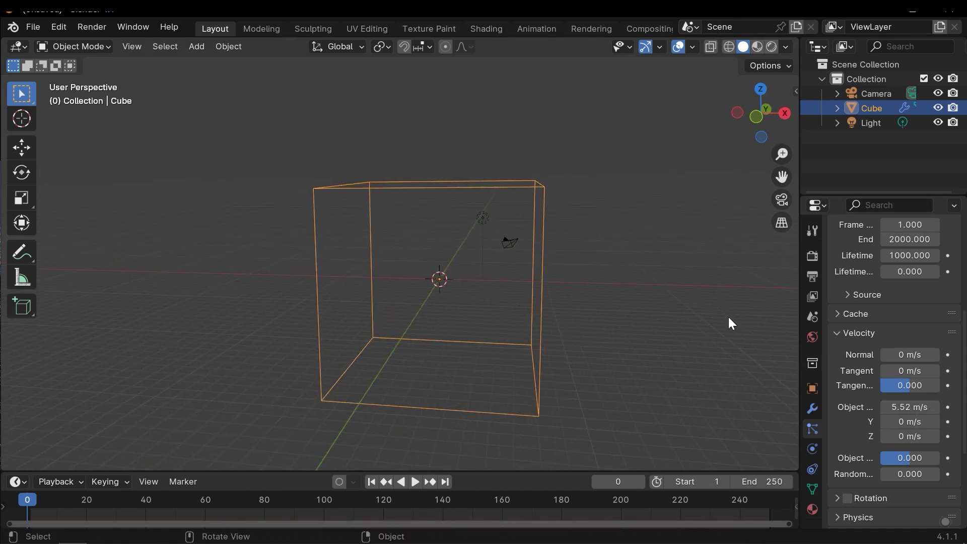
pyautogui.press('space')
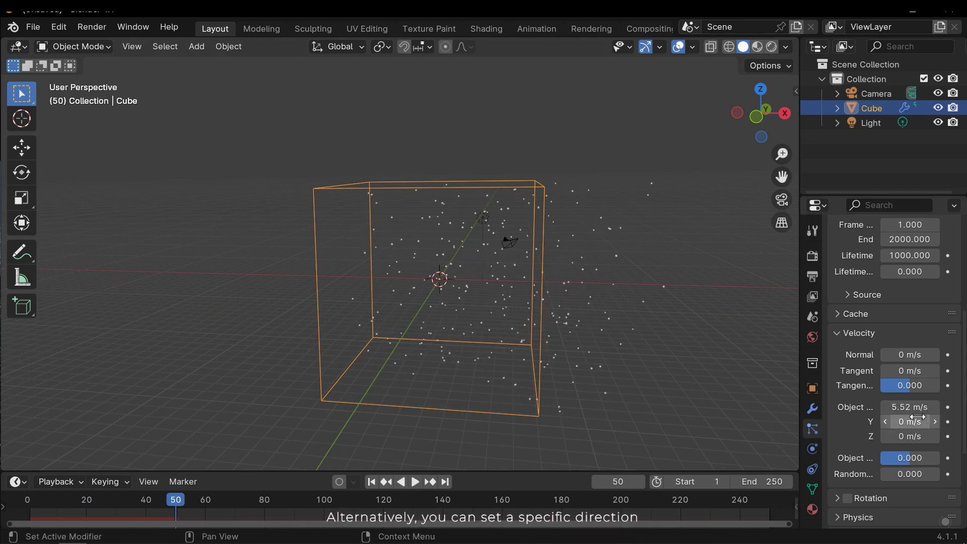
pyautogui.hotkey('ctrl', 'z')
# Step: Try an object-aligned Y velocity, play the simulation from another angle, and undo the setting
pyautogui.moveTo(910, 422); pyautogui.dragTo(936, 422)
pyautogui.press('space')
pyautogui.moveTo(597, 297); pyautogui.dragTo(511, 289, button='middle')
pyautogui.press('space')
pyautogui.hotkey('ctrl', 'z')
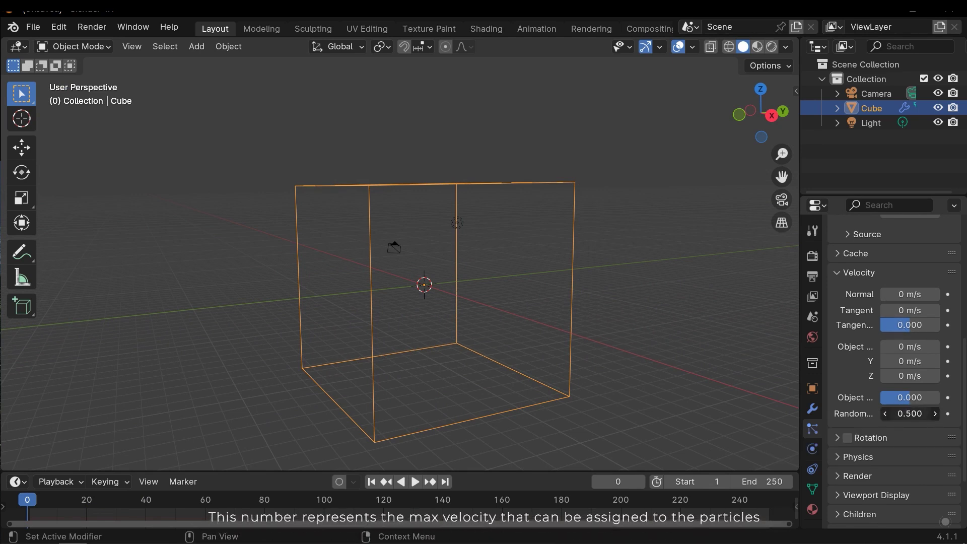
# Step: Set the random velocity to 0.870 and play the simulation from frame 0 to inspect the particle movement up close
pyautogui.moveTo(454, 328); pyautogui.dragTo(479, 342, button='middle')
pyautogui.moveTo(110, 495); pyautogui.dragTo(28, 496)
pyautogui.press('space')
pyautogui.scroll(5, 360, 284)
pyautogui.moveTo(348, 297); pyautogui.dragTo(406, 300, button='middle')
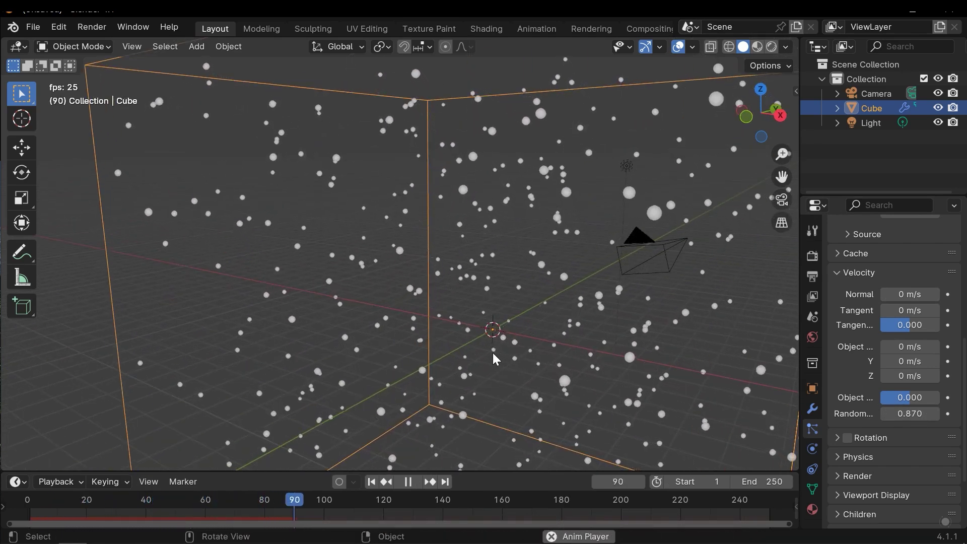
pyautogui.press('Escape')
pyautogui.scroll(-5, 493, 352)
# Step: Enable Rotation for the particles and look through the orientation axis options, keeping Velocity / Hair
pyautogui.click(859, 272)
pyautogui.click(871, 347)
pyautogui.scroll(-3, 860, 350)
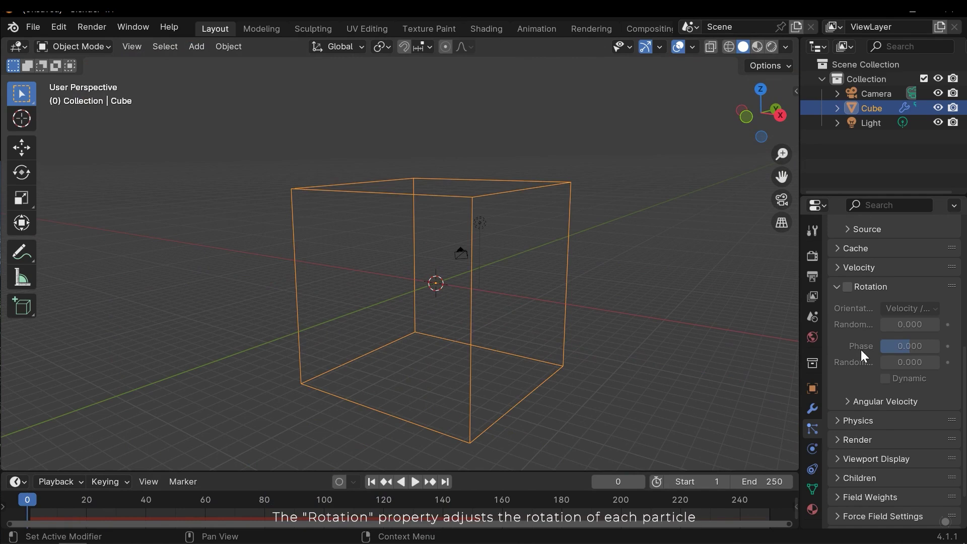
pyautogui.click(849, 287)
pyautogui.click(912, 309)
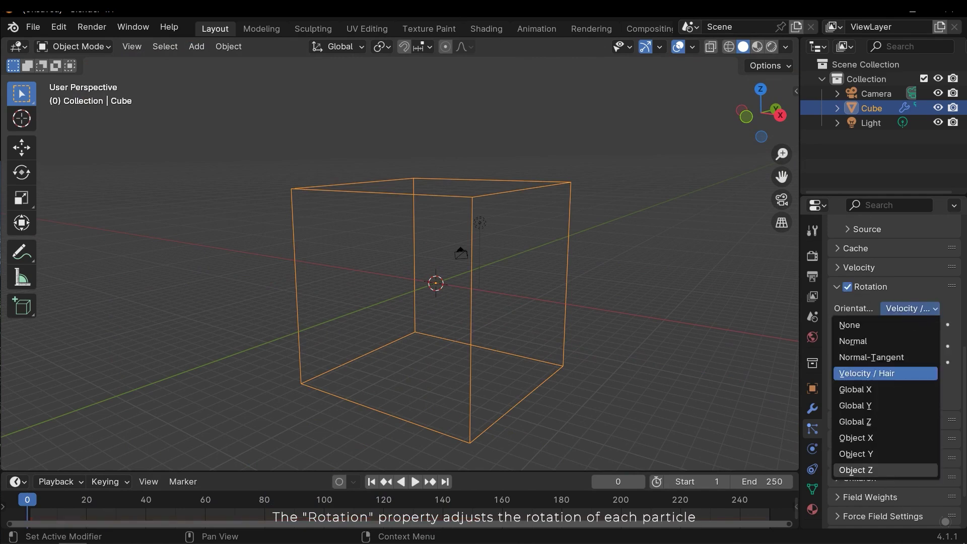
pyautogui.click(914, 309)
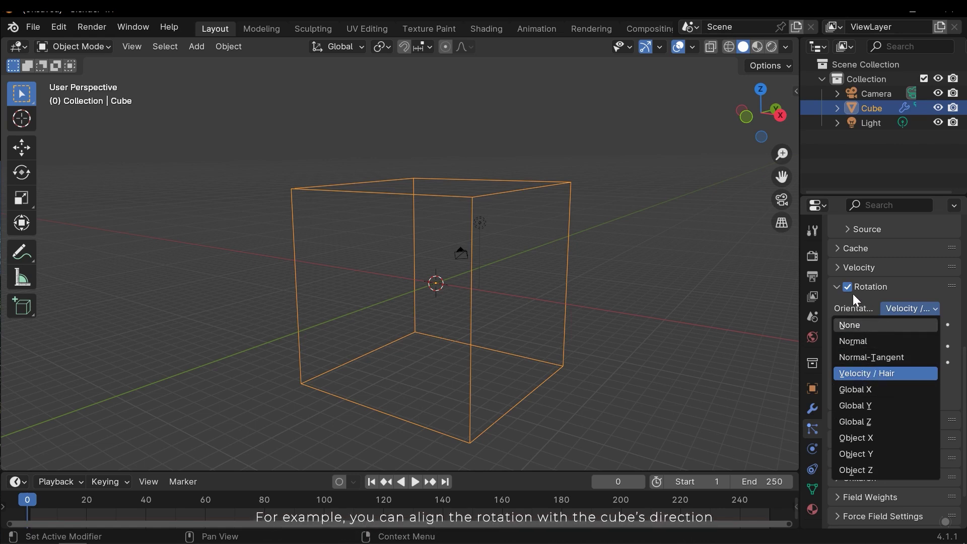
pyautogui.scroll(-2, 866, 328)
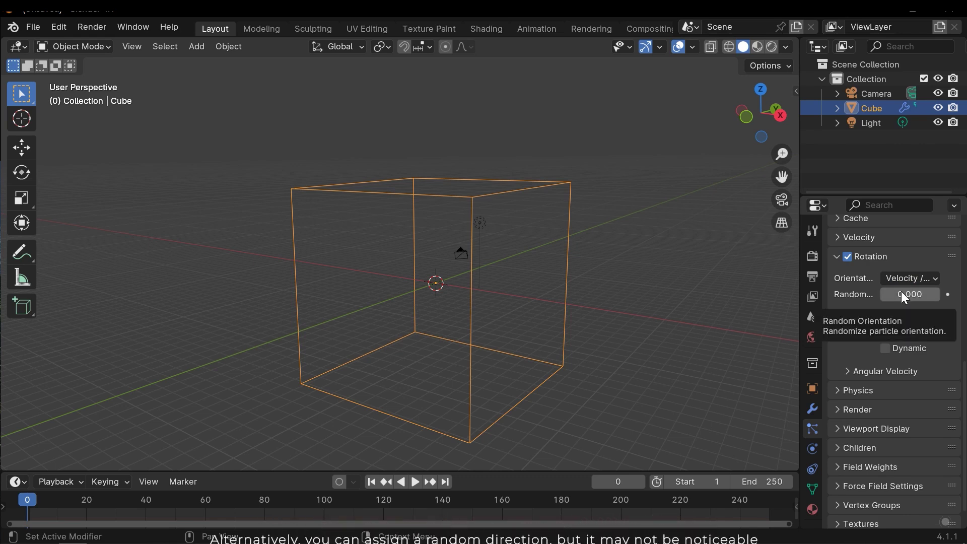
# Step: Set the random orientation of the particle rotation to 1.000 and play the simulation to inspect the particles
pyautogui.moveTo(902, 291); pyautogui.dragTo(940, 292)
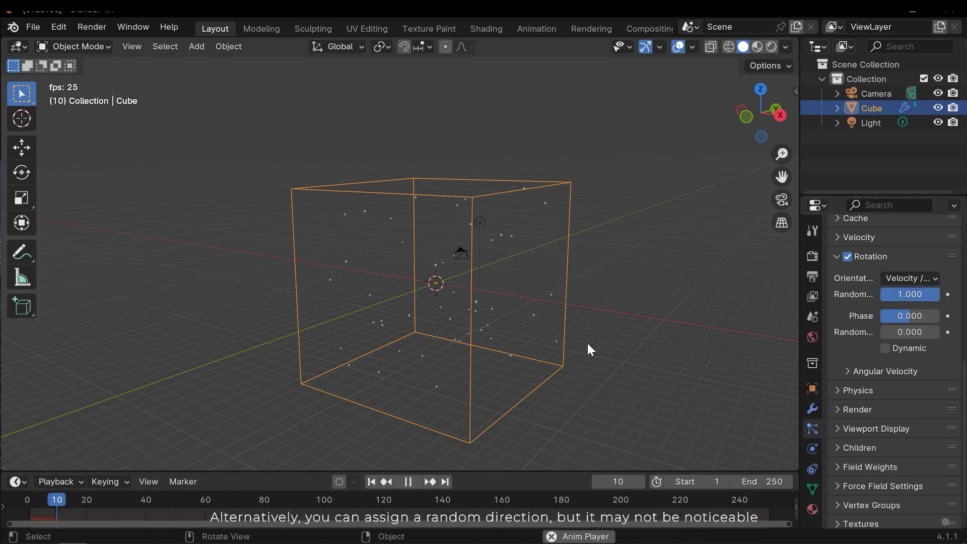
pyautogui.scroll(5, 477, 312)
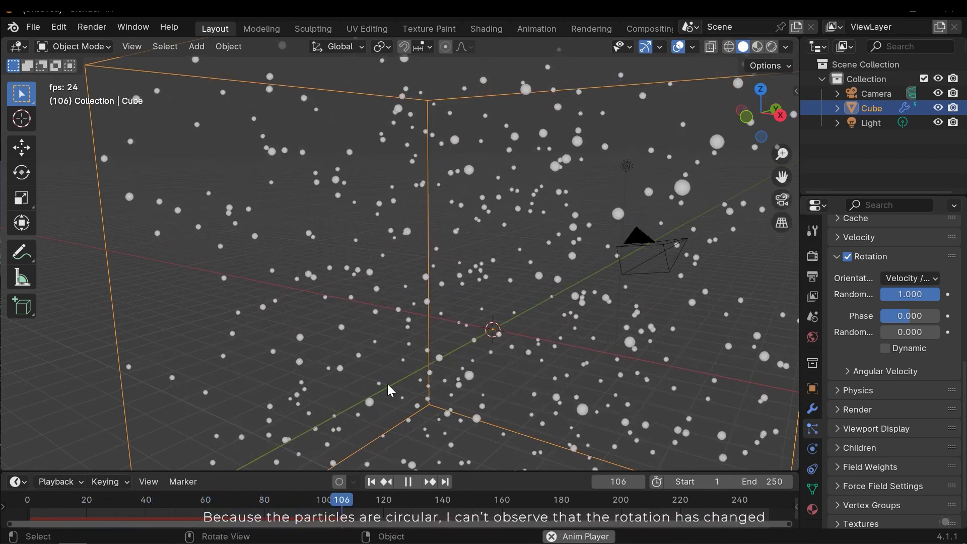
pyautogui.press('Escape')
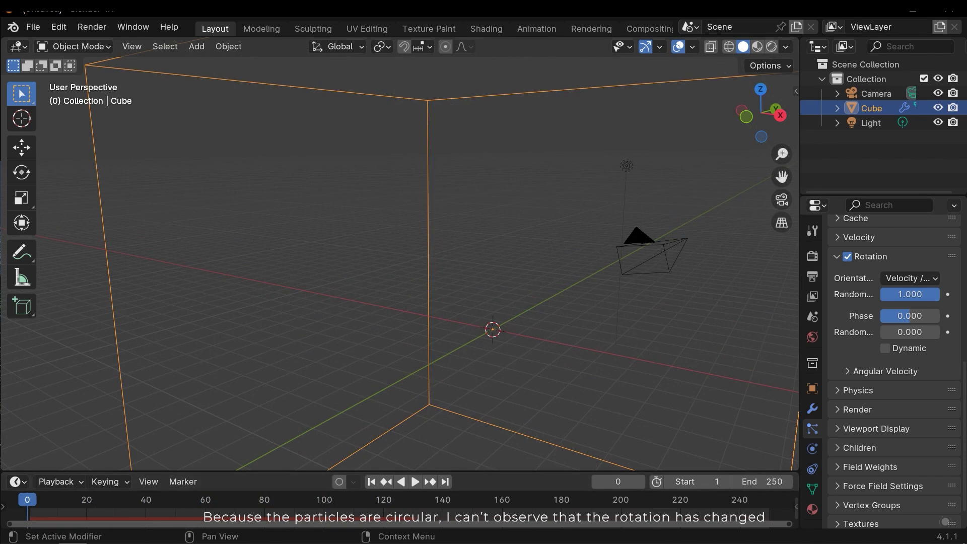
# Step: Examine the Dynamic option and the Angular Velocity settings of the particle rotation, and collapse the rotation settings
pyautogui.click(886, 371)
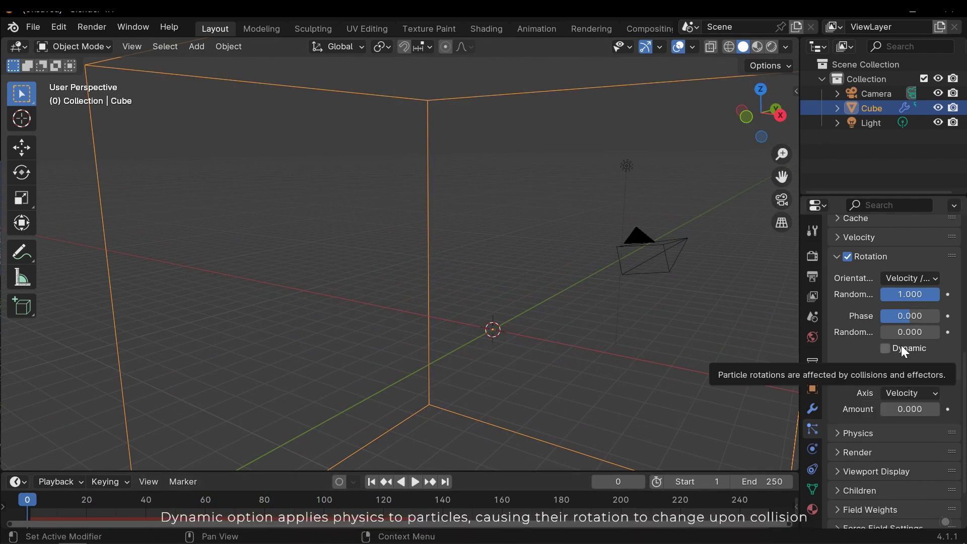
pyautogui.scroll(-4, 417, 312)
pyautogui.moveTo(144, 273); pyautogui.dragTo(185, 273, button='middle')
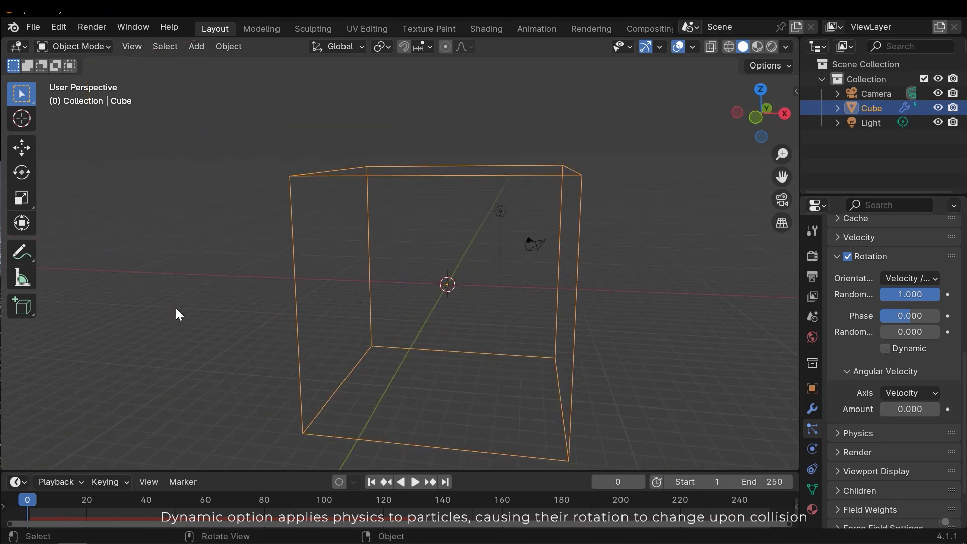
pyautogui.scroll(5, 312, 258)
pyautogui.moveTo(298, 259); pyautogui.dragTo(440, 290, button='middle')
pyautogui.scroll(-3, 441, 291)
pyautogui.click(885, 371)
pyautogui.click(870, 256)
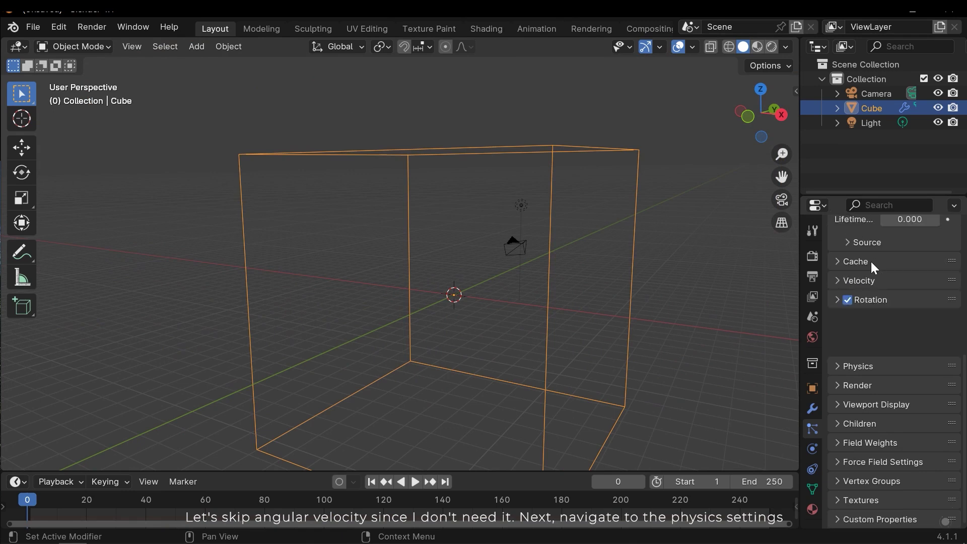
# Step: Turn off particle Rotation and look through the physics types in the Physics settings, keeping Newtonian
pyautogui.click(876, 368)
pyautogui.scroll(-3, 930, 392)
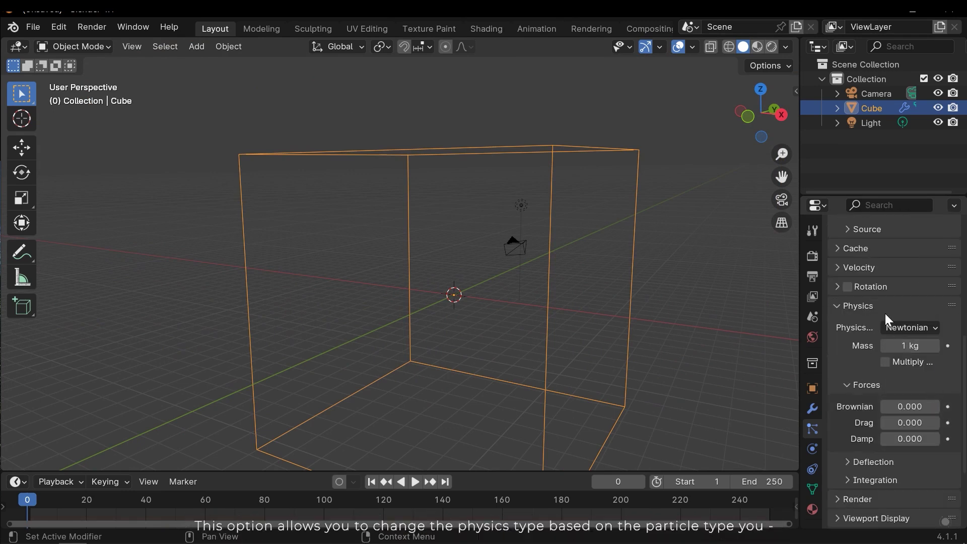
pyautogui.click(907, 327)
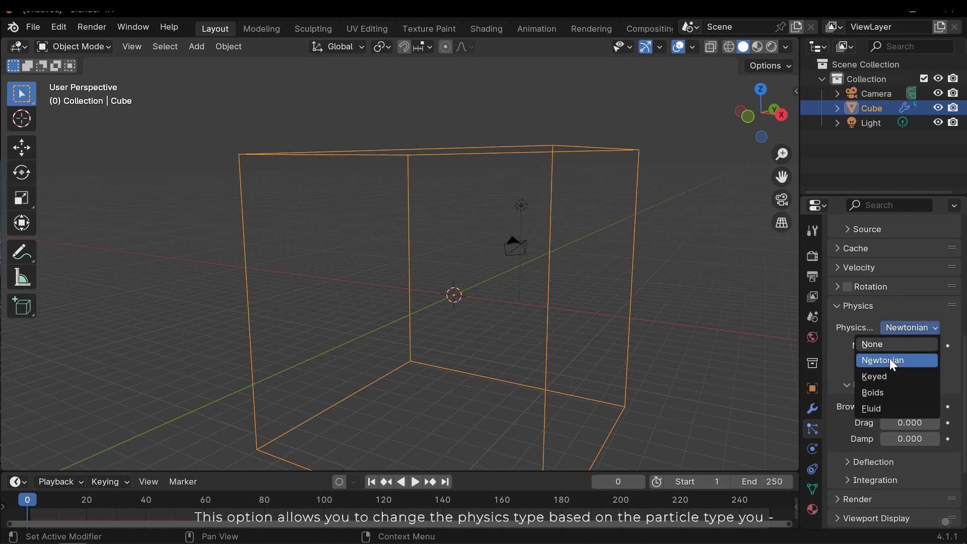
pyautogui.click(903, 329)
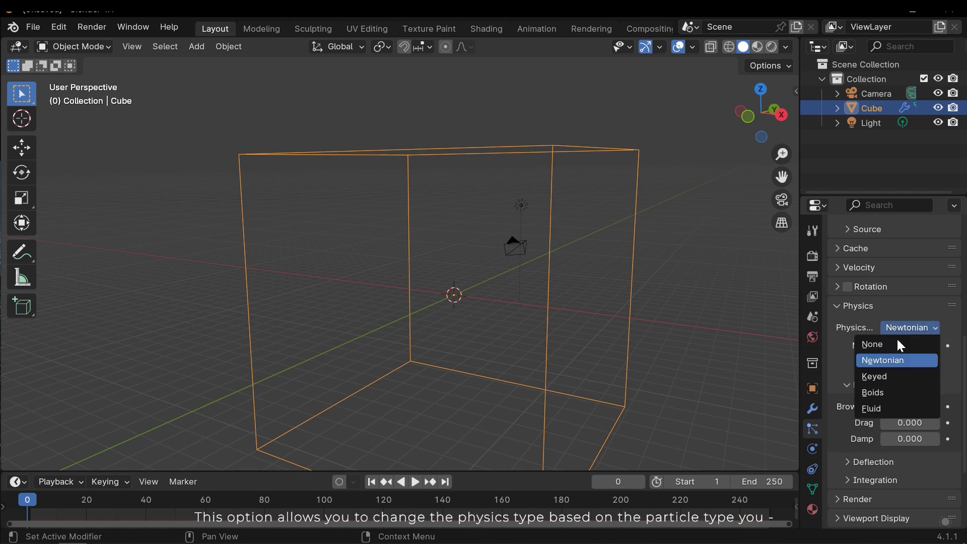
pyautogui.click(874, 362)
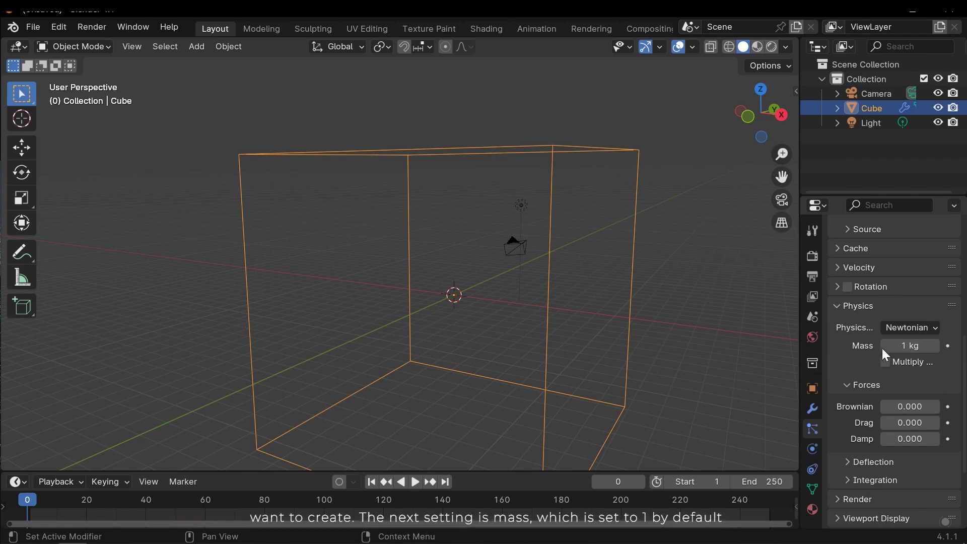
pyautogui.click(903, 329)
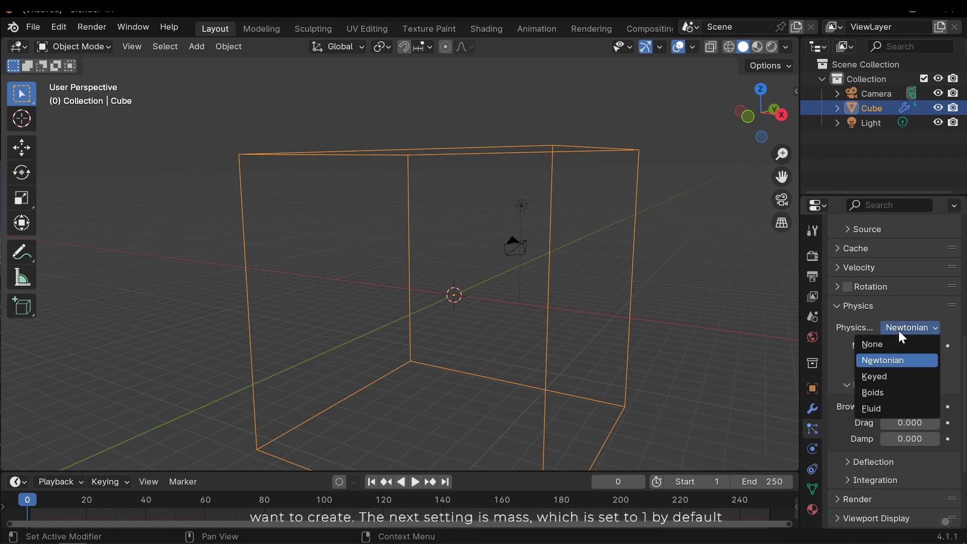
pyautogui.click(906, 331)
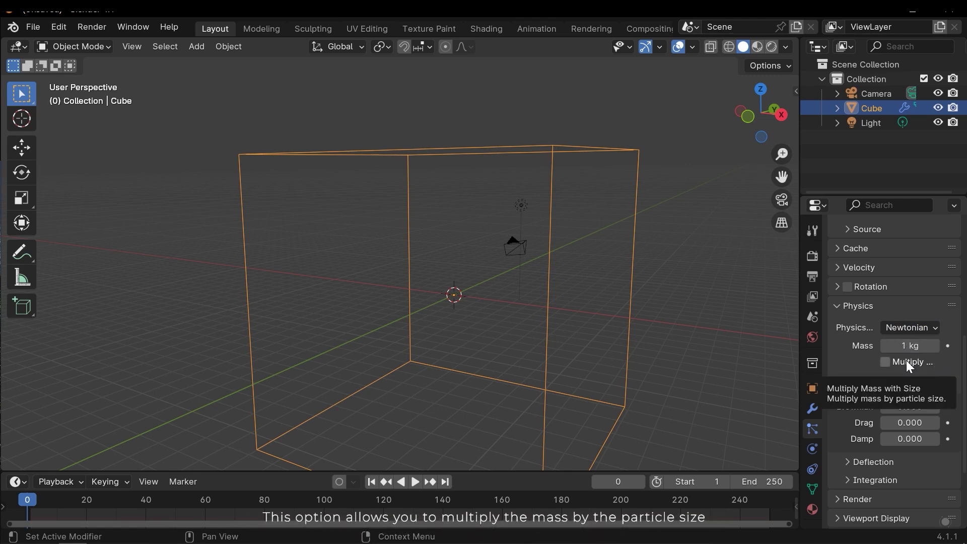
# Step: Set the particle mass to 0.001 kg, play the simulation briefly and return to frame 0
pyautogui.click(918, 346)
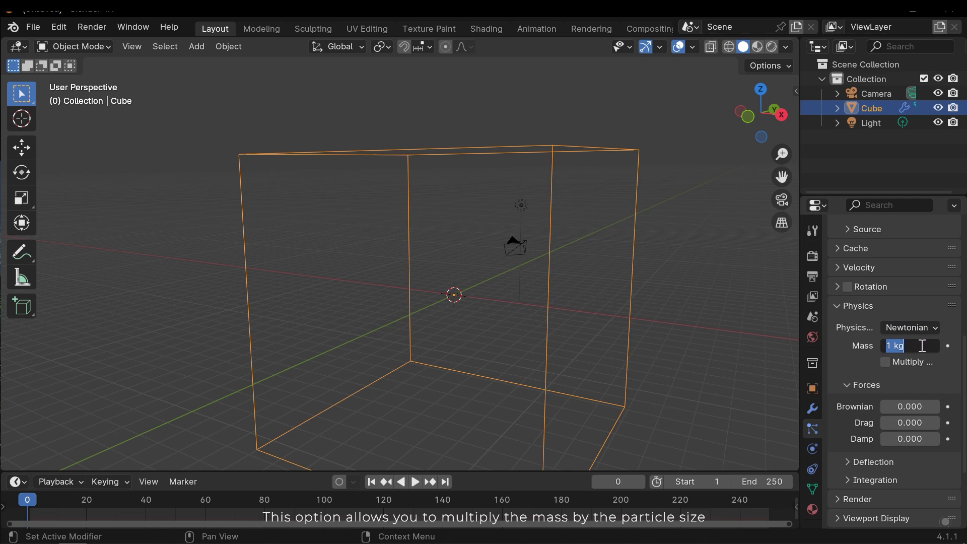
pyautogui.write('.1')
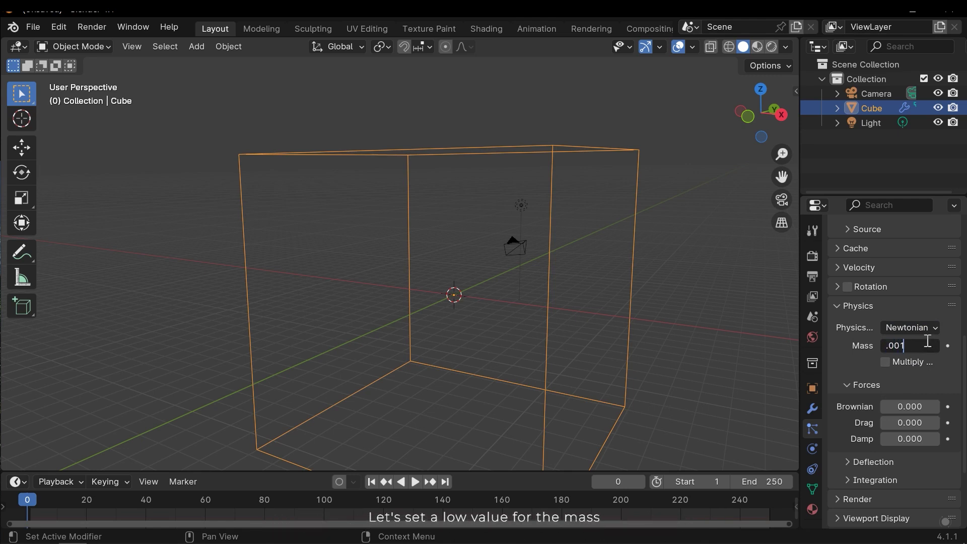
pyautogui.moveTo(468, 351); pyautogui.dragTo(512, 327, button='middle')
pyautogui.press('space')
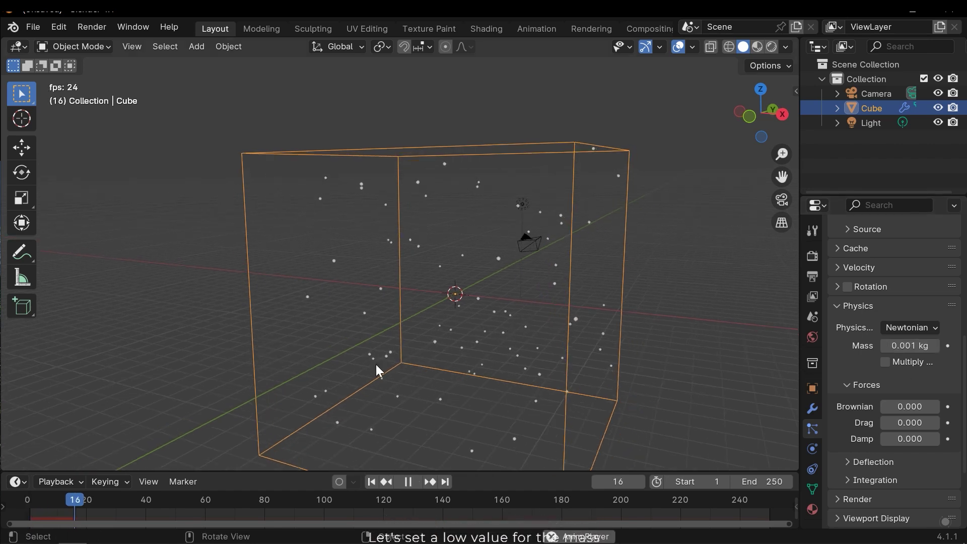
pyautogui.press('space')
pyautogui.moveTo(156, 504); pyautogui.dragTo(22, 504)
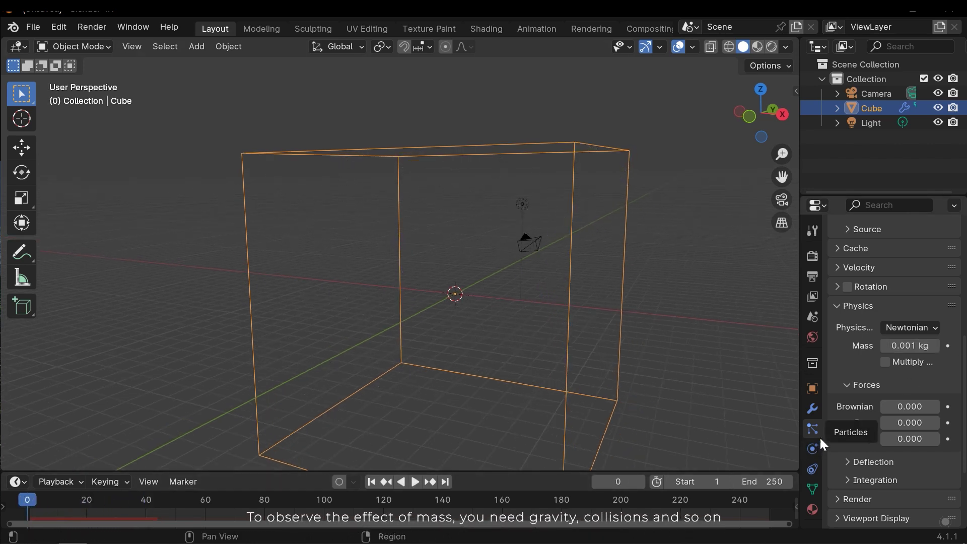
# Step: Play the simulation and examine the direction of the particles up close without any Brownian force
pyautogui.scroll(-3, 891, 400)
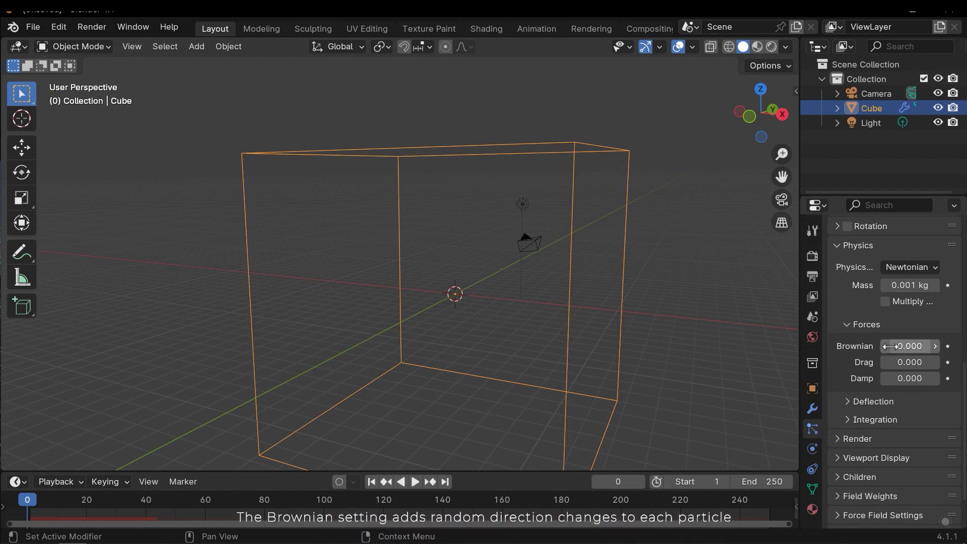
pyautogui.scroll(5, 476, 295)
pyautogui.press('space')
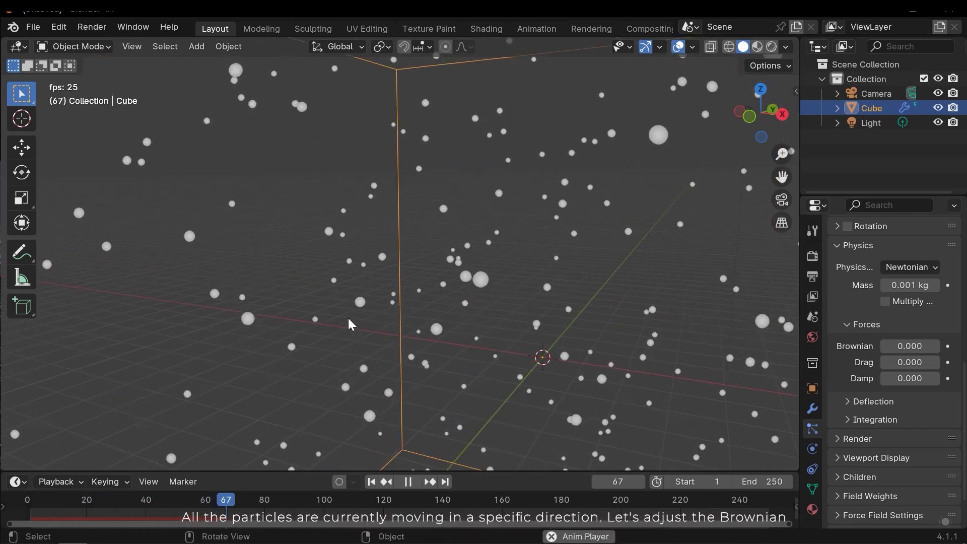
pyautogui.press('space')
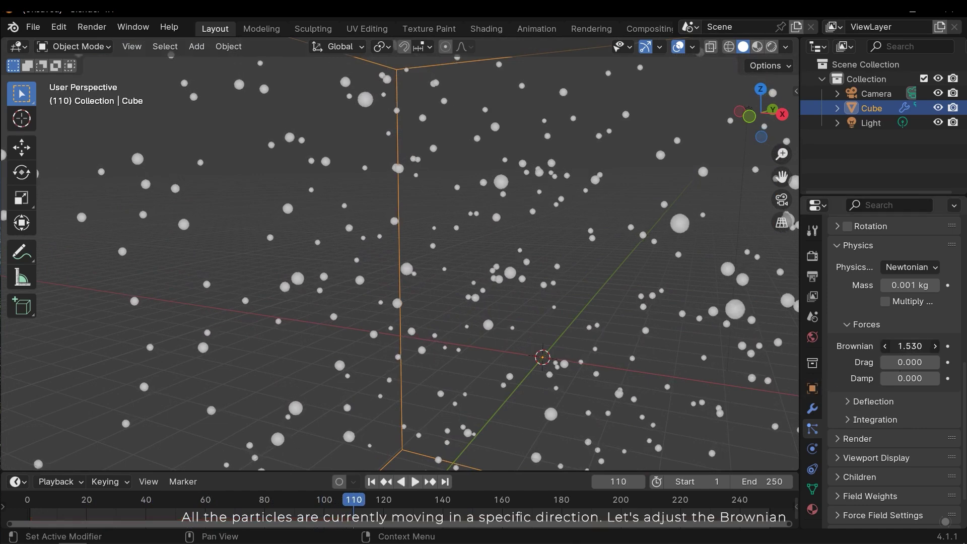
# Step: Try a Brownian force of 3.610 and play the simulation from the start to check the particle speed
pyautogui.moveTo(911, 346); pyautogui.dragTo(942, 346)
pyautogui.hotkey('shift', 'Left')
pyautogui.press('space')
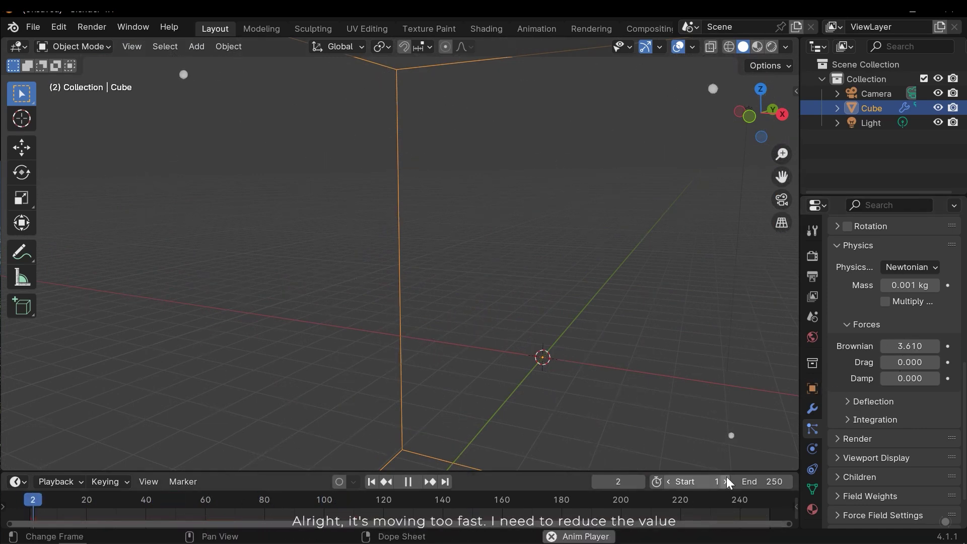
pyautogui.scroll(-3, 448, 343)
pyautogui.scroll(3, 458, 340)
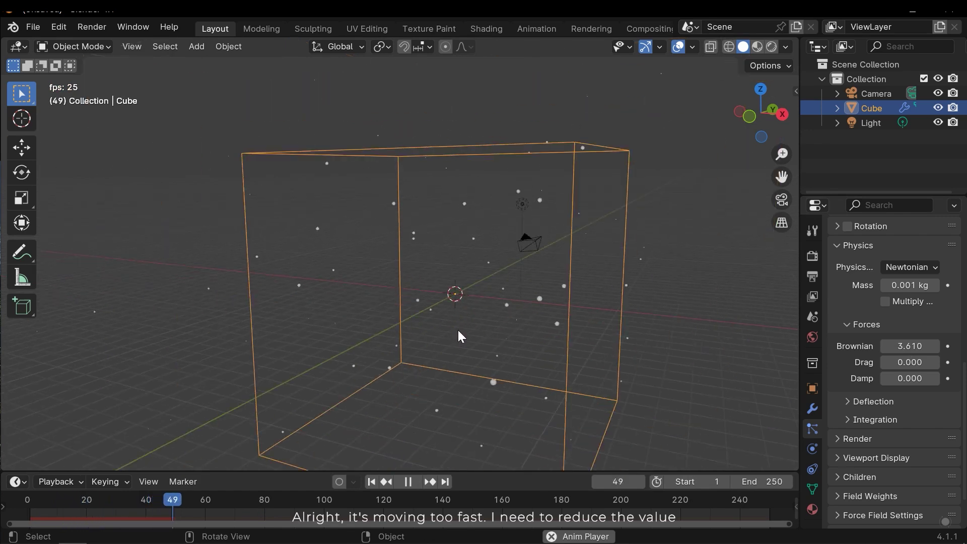
pyautogui.press('space')
# Step: Set the random velocity to 0.120 and the Brownian force to 0.010, and replay the simulation to inspect the movement
pyautogui.moveTo(910, 347); pyautogui.dragTo(889, 346)
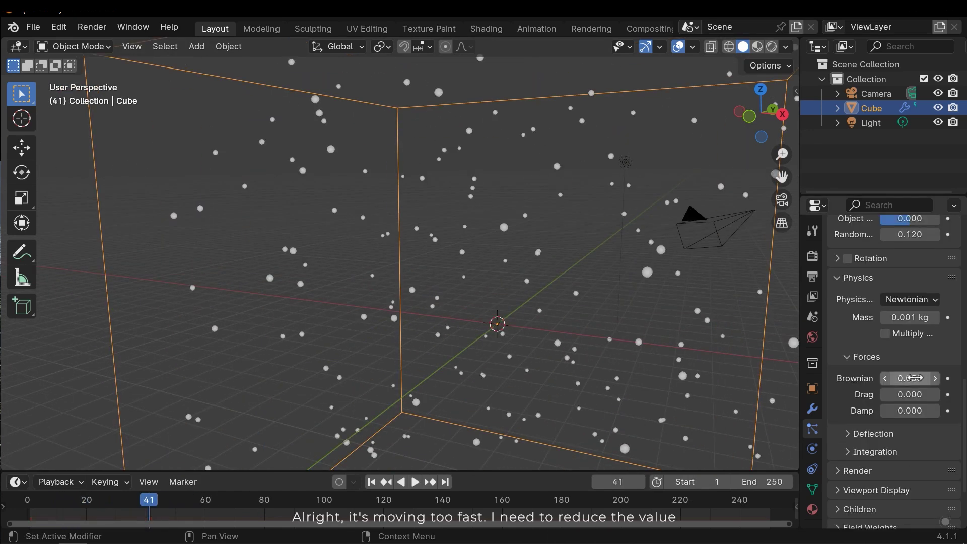
pyautogui.moveTo(910, 379); pyautogui.dragTo(912, 379)
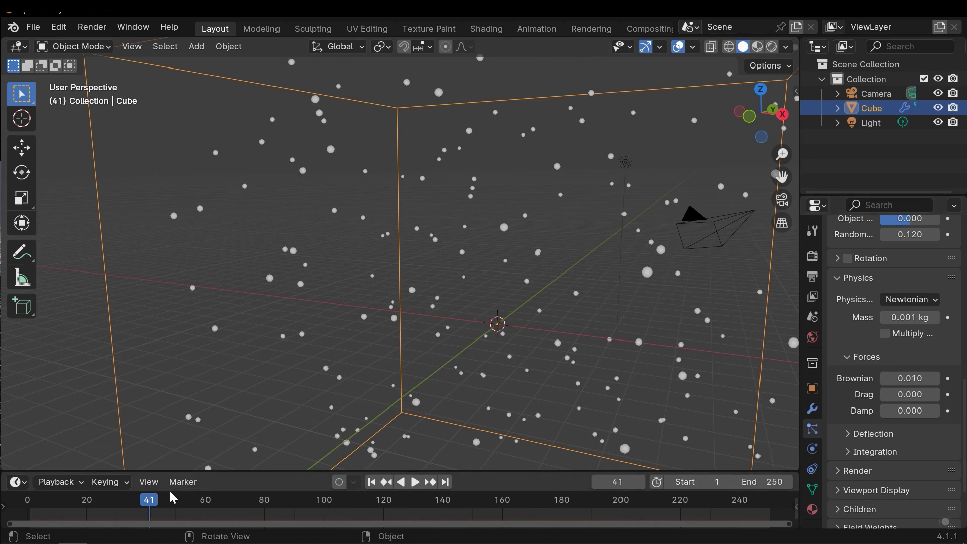
pyautogui.hotkey('shift', 'Left')
pyautogui.press('space')
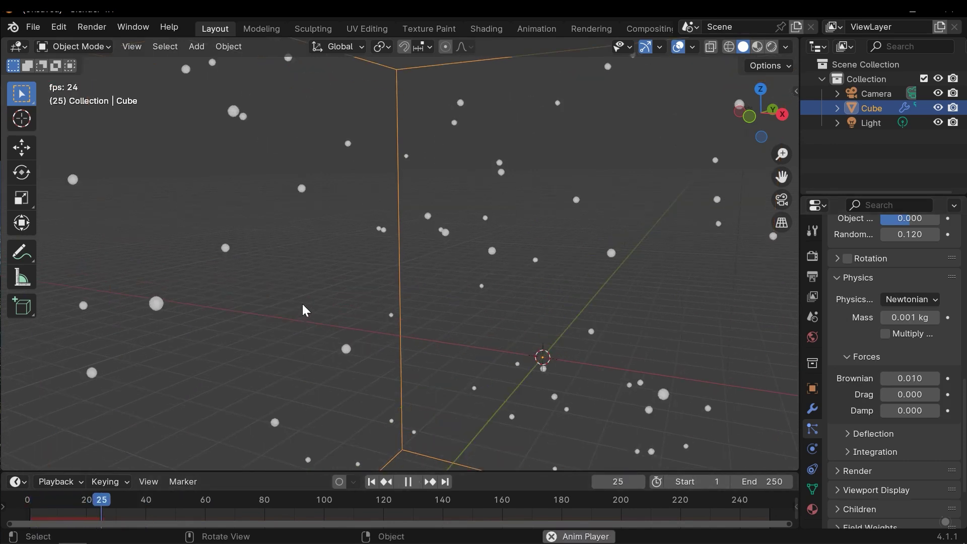
pyautogui.moveTo(303, 303); pyautogui.dragTo(310, 315, button='middle')
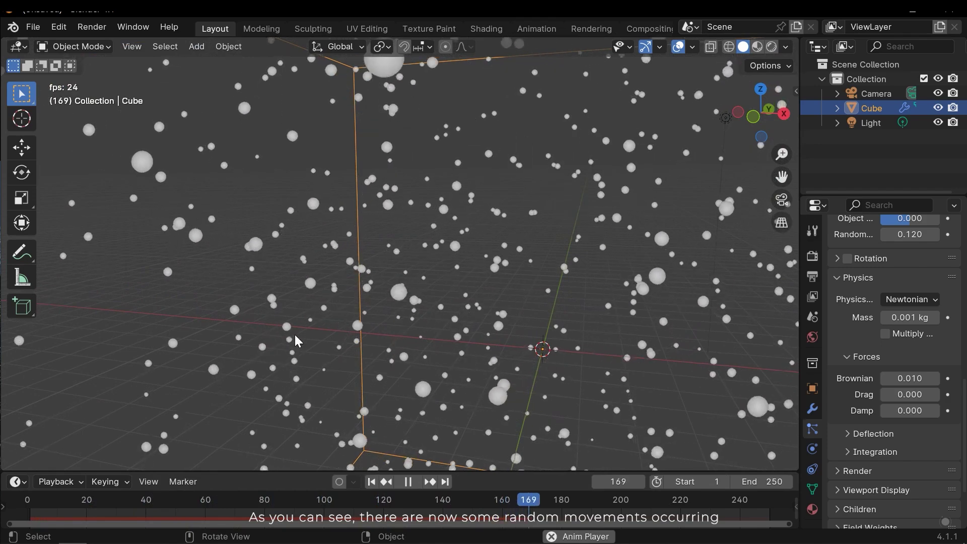
pyautogui.scroll(-6, 322, 361)
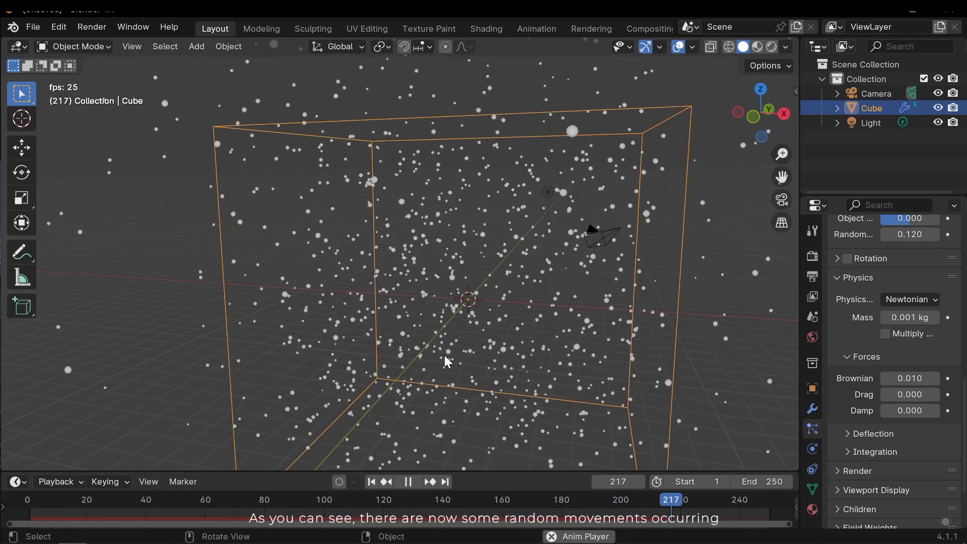
pyautogui.scroll(-4, 444, 355)
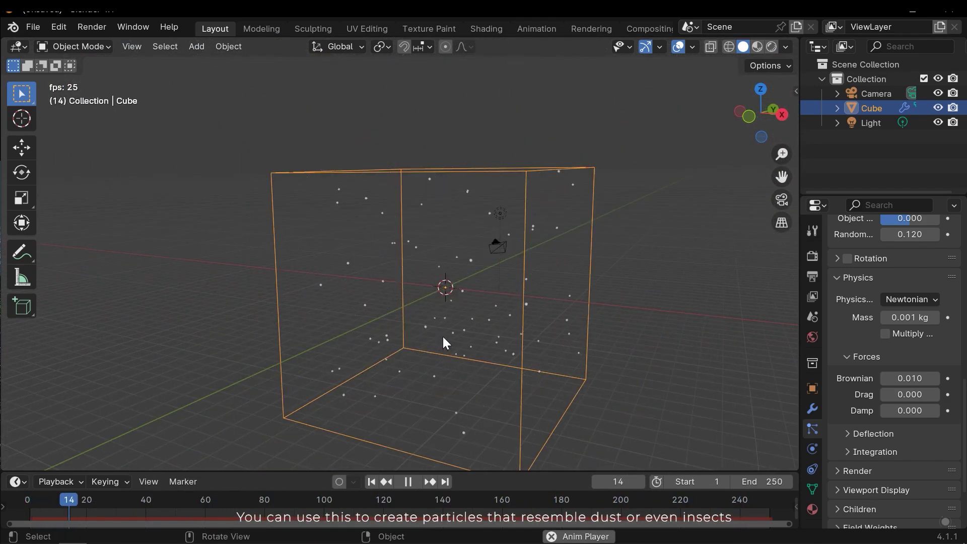
# Step: Stop the playback and review the particle deflection options, including Die on Hit
pyautogui.press('space')
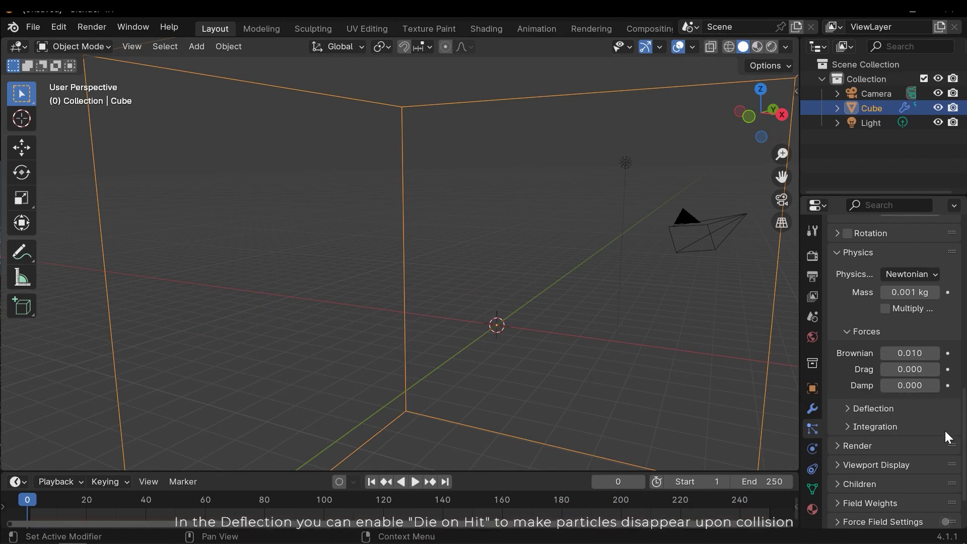
pyautogui.click(905, 408)
pyautogui.scroll(-1, 907, 393)
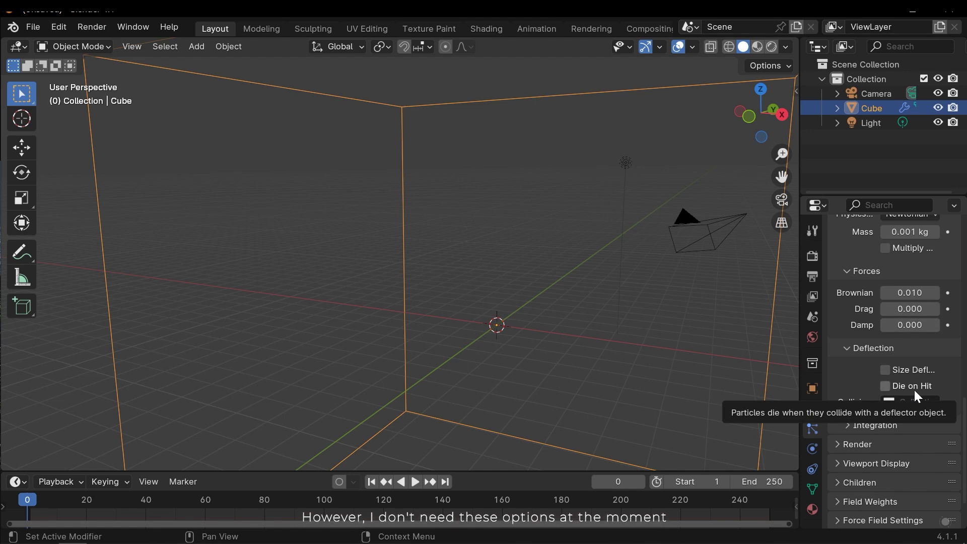
pyautogui.click(888, 350)
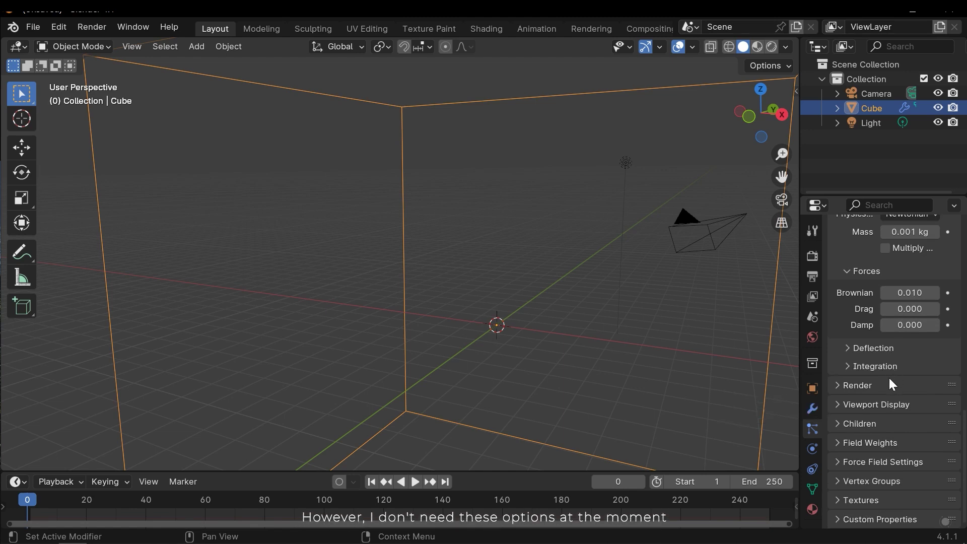
# Step: Expand the particle Render and Viewport Display settings and examine the available render and display types
pyautogui.click(894, 385)
pyautogui.scroll(-3, 909, 389)
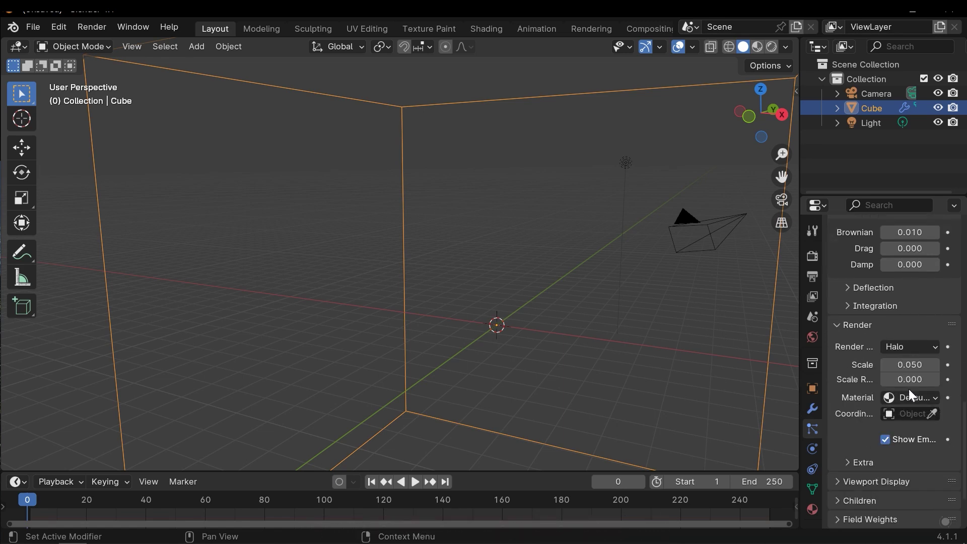
pyautogui.scroll(-1, 924, 383)
pyautogui.scroll(1, 924, 373)
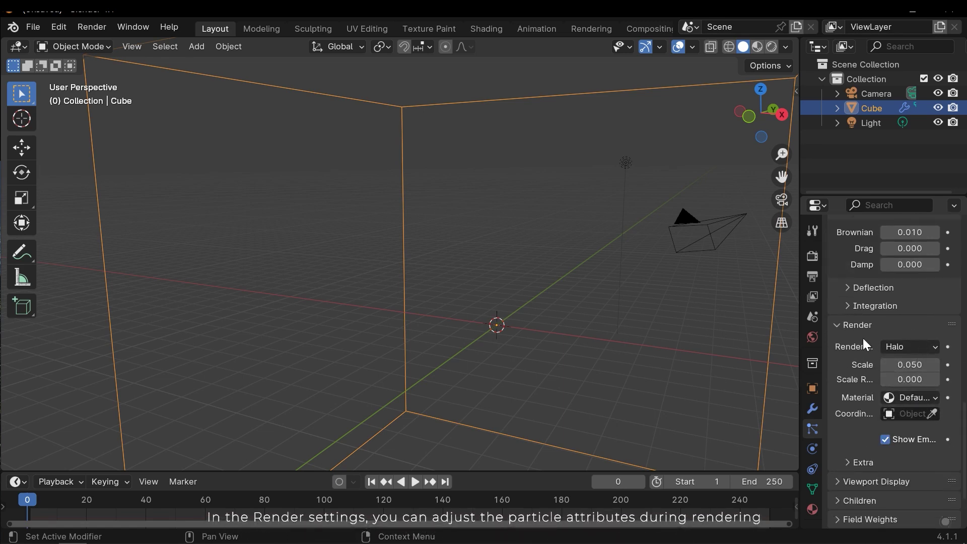
pyautogui.scroll(-3, 869, 373)
pyautogui.click(882, 427)
pyautogui.scroll(-3, 891, 431)
pyautogui.scroll(3, 907, 398)
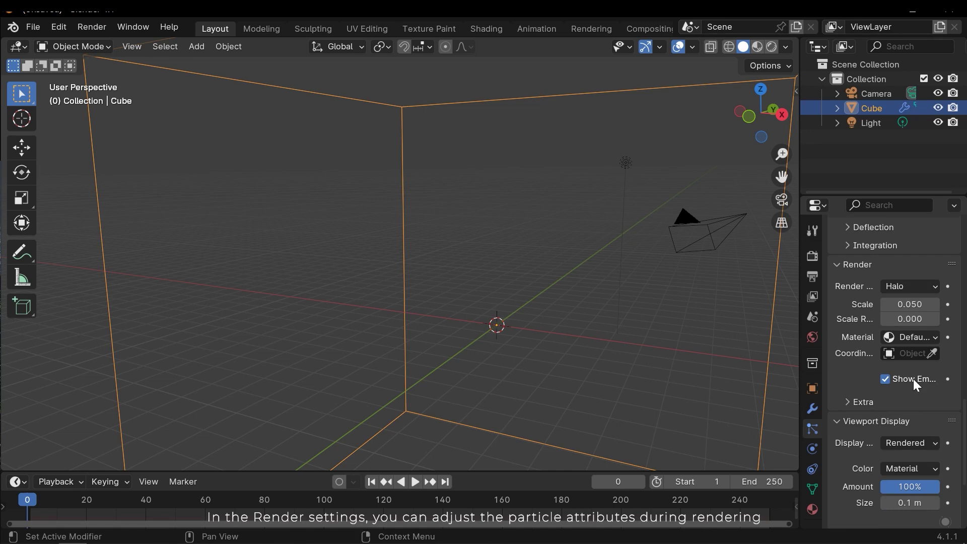
pyautogui.click(907, 286)
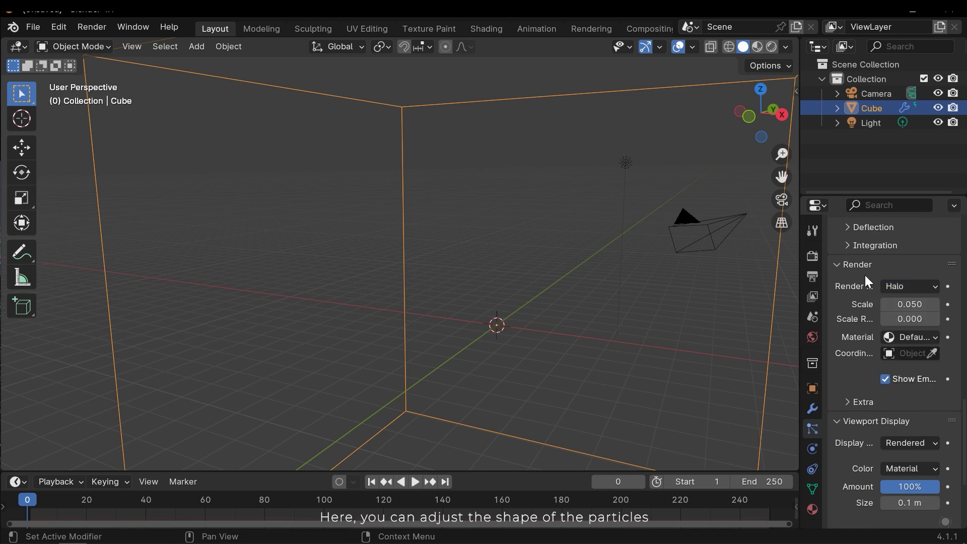
pyautogui.scroll(-3, 876, 421)
pyautogui.click(909, 382)
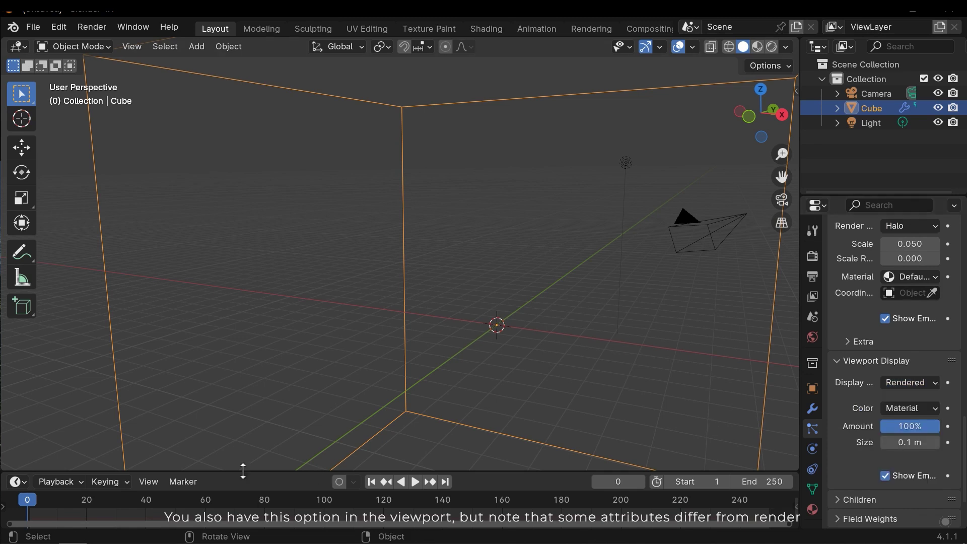
# Step: Play the simulation to frame 29 and try the Point and Circle display types for the particles in the viewport
pyautogui.press('space')
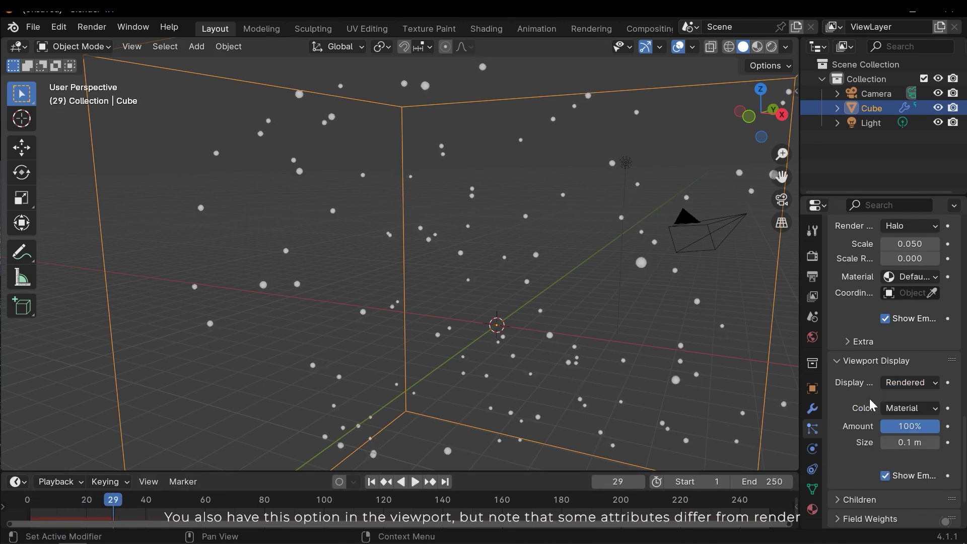
pyautogui.click(907, 387)
pyautogui.click(882, 430)
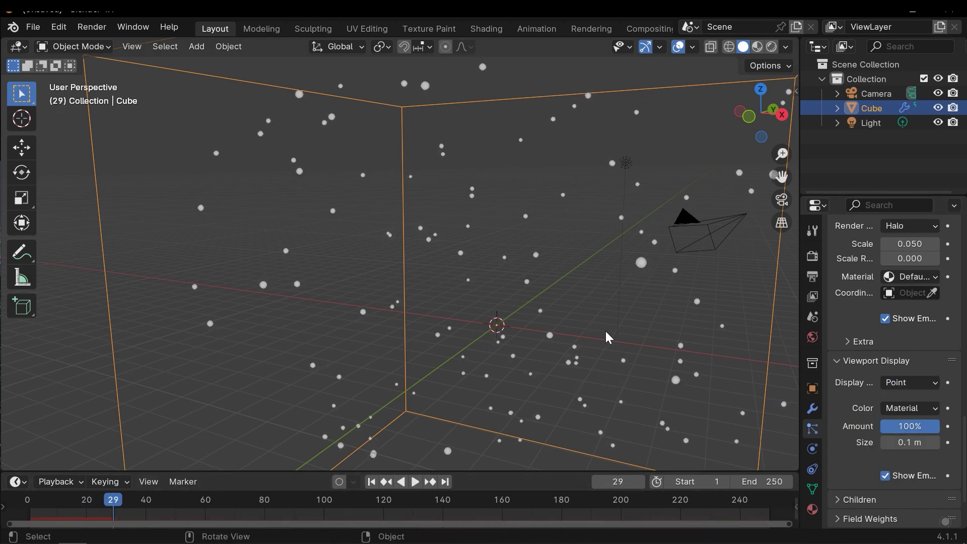
pyautogui.click(910, 408)
pyautogui.click(912, 384)
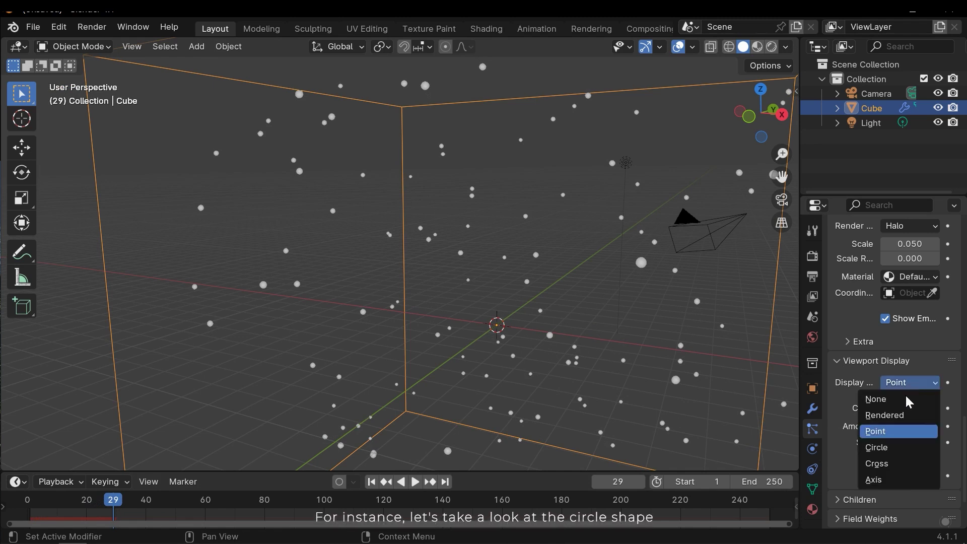
pyautogui.click(876, 448)
pyautogui.scroll(2, 424, 265)
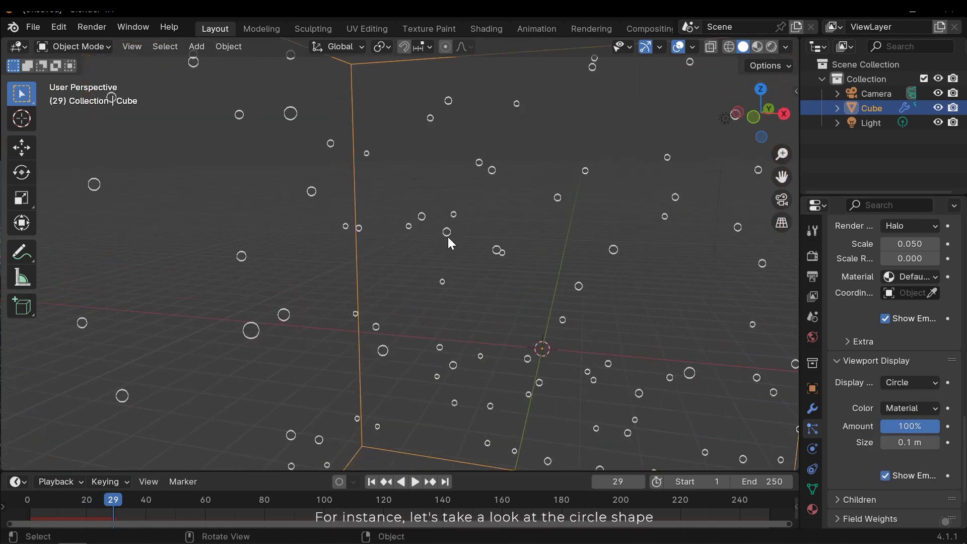
# Step: Try the Cross, Axis and None viewport display types for the particles, and return the display to Rendered
pyautogui.click(902, 380)
pyautogui.click(881, 460)
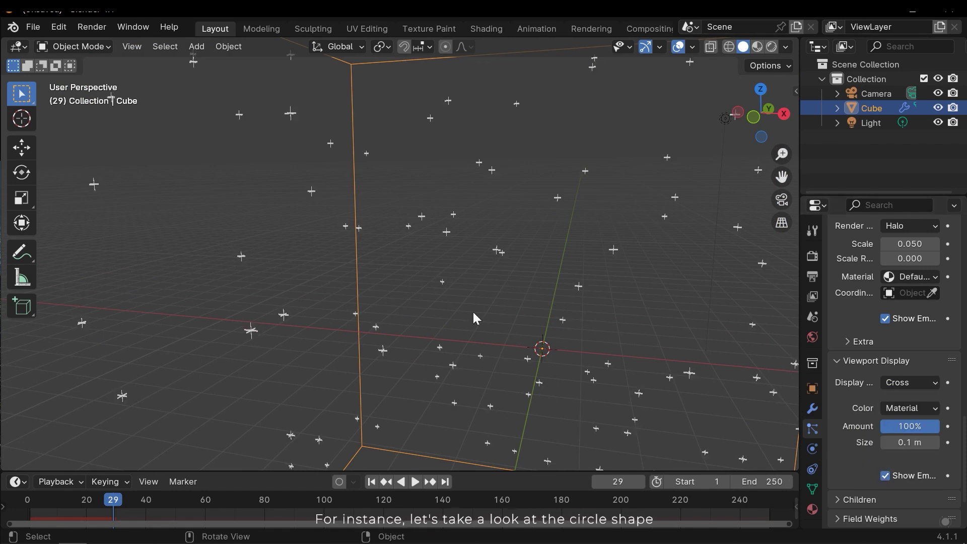
pyautogui.click(907, 383)
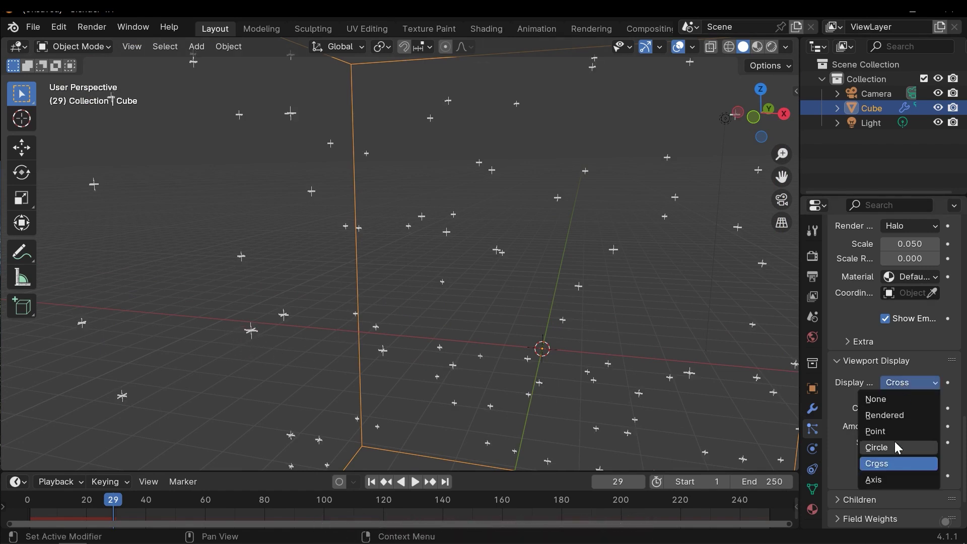
pyautogui.click(882, 481)
pyautogui.click(902, 384)
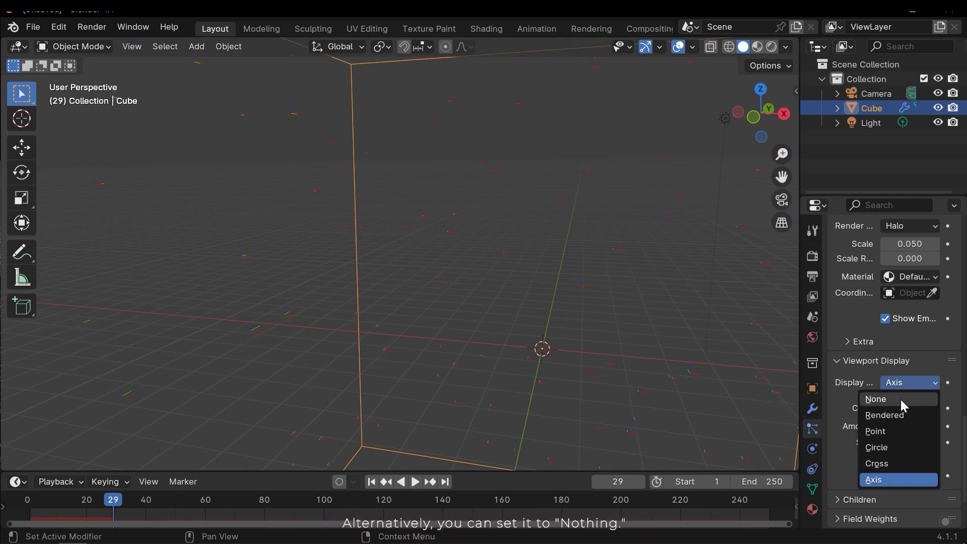
pyautogui.click(900, 400)
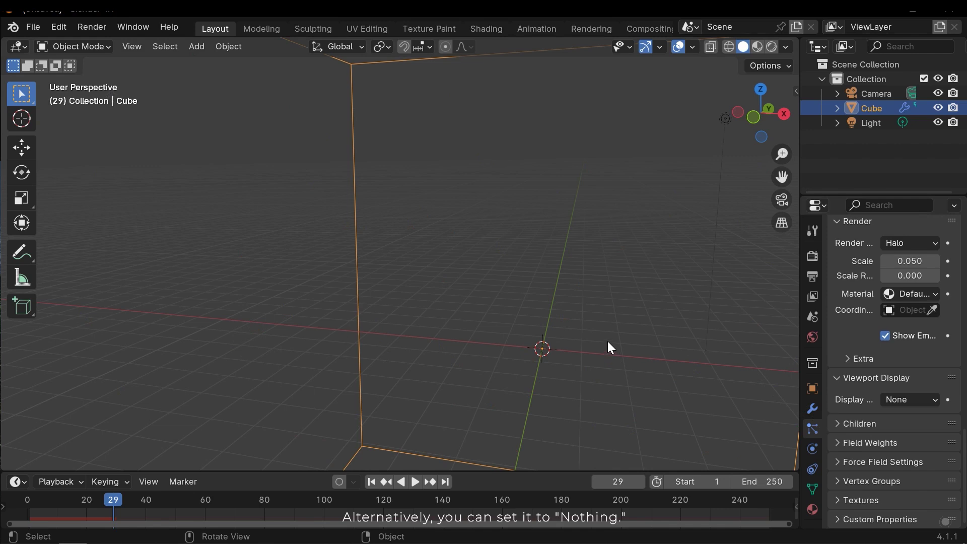
pyautogui.click(903, 401)
pyautogui.click(884, 434)
pyautogui.moveTo(605, 355); pyautogui.dragTo(630, 353, button='middle')
pyautogui.scroll(-2, 913, 434)
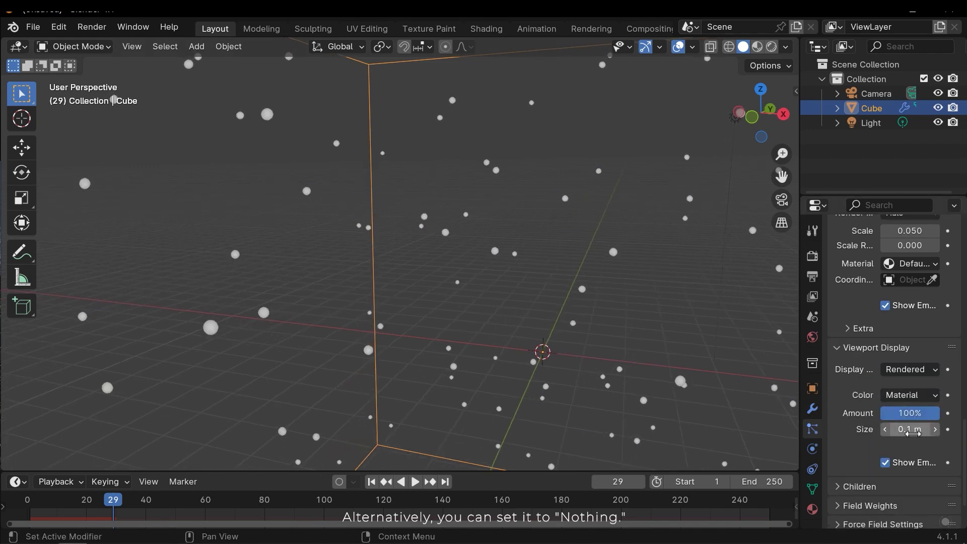
# Step: Set the particles' viewport display size to 0.03 m and play the simulation to check their appearance
pyautogui.moveTo(923, 431); pyautogui.dragTo(887, 431)
pyautogui.scroll(-3, 585, 320)
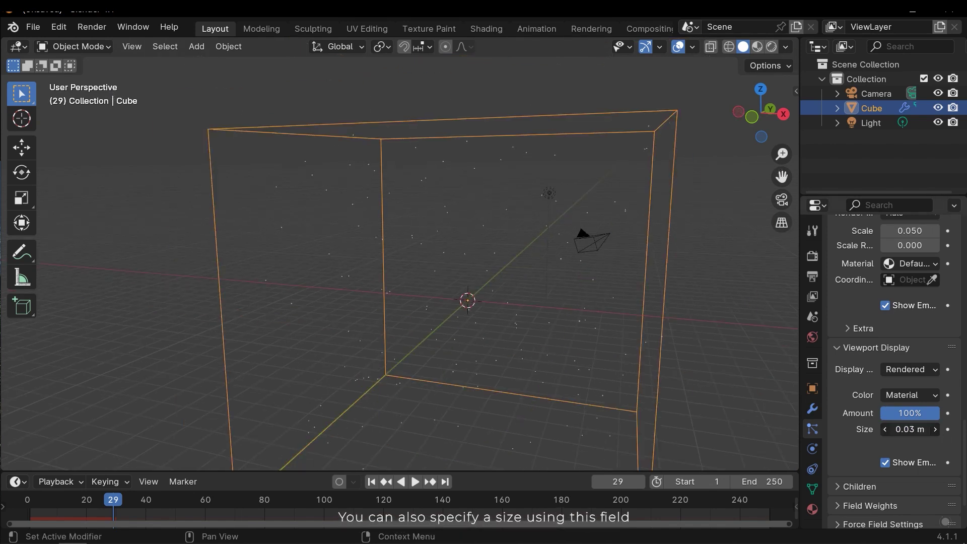
pyautogui.press('space')
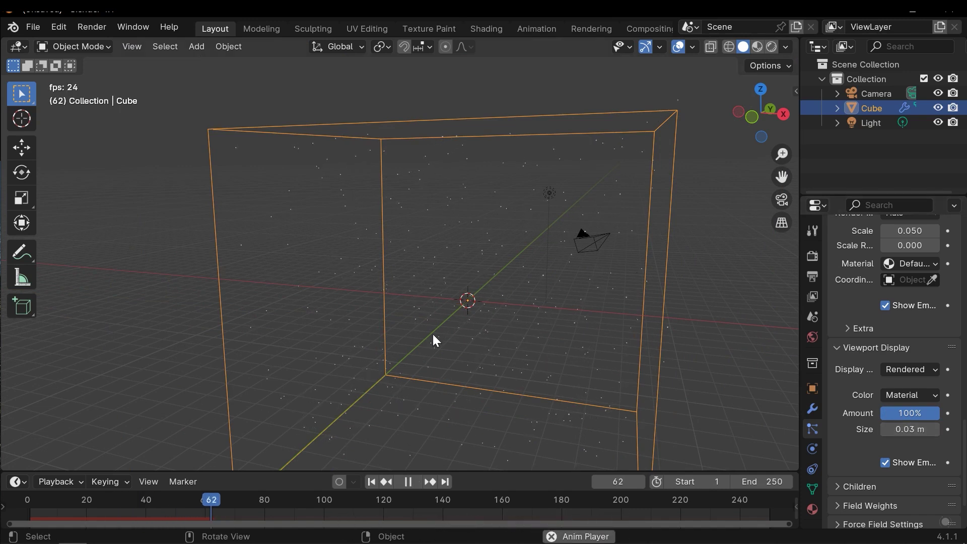
pyautogui.scroll(3, 419, 453)
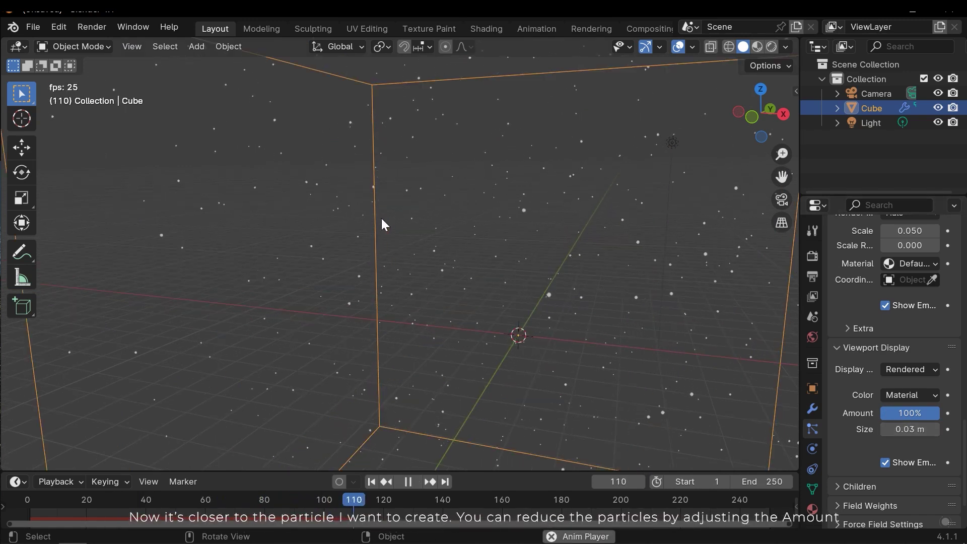
pyautogui.press('space')
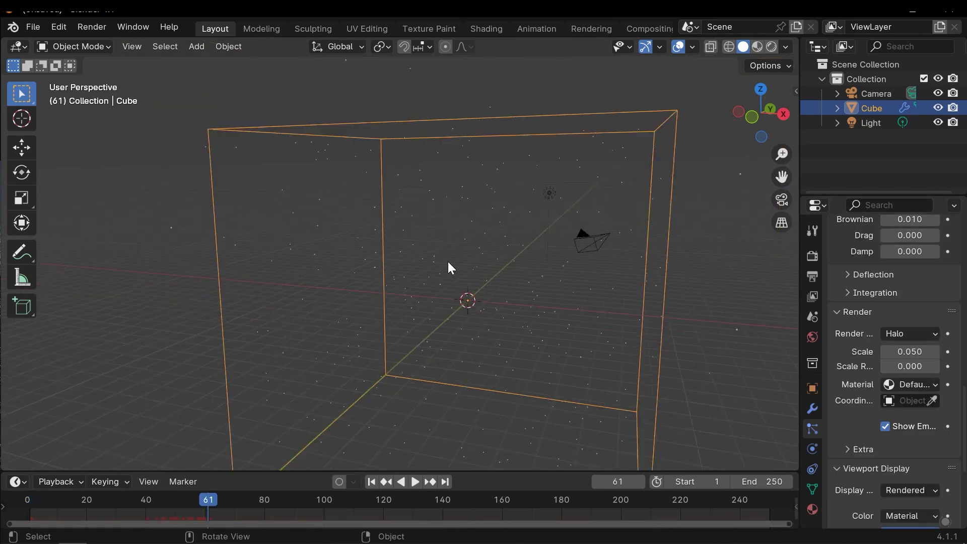
# Step: Add an Ico Sphere mesh and move it outside the particle cube, into the empty space beside it
pyautogui.moveTo(451, 268); pyautogui.dragTo(510, 315, button='middle')
pyautogui.click(344, 277)
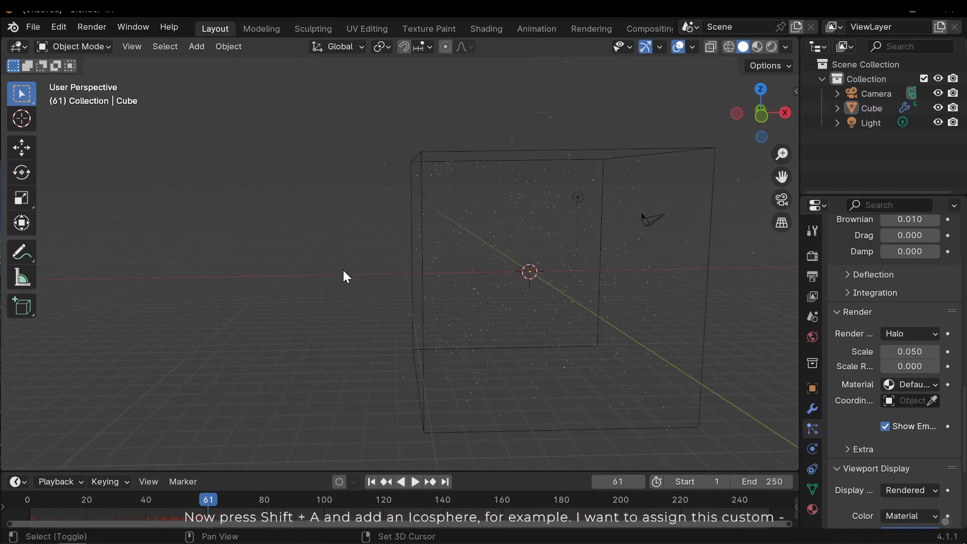
pyautogui.hotkey('shift', 'a')
pyautogui.moveTo(364, 257)
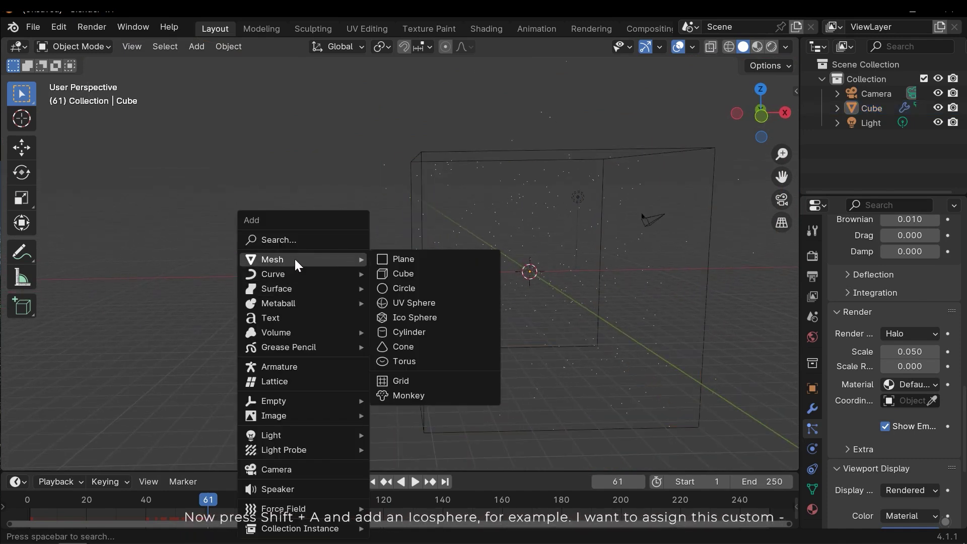
pyautogui.click(410, 319)
pyautogui.press('g')
pyautogui.click(337, 276)
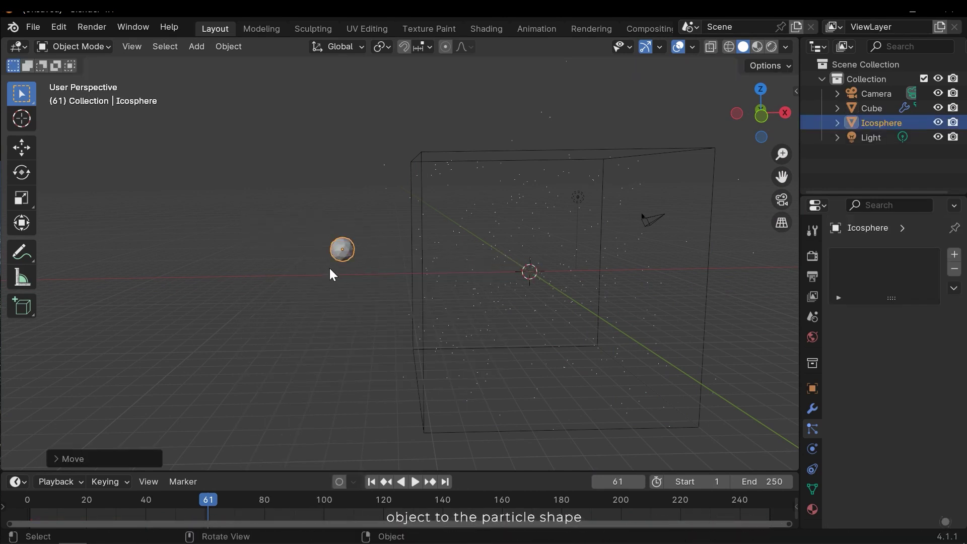
# Step: Apply Shade Smooth to the icosphere and check its surface up close, leaving it selected
pyautogui.press('KP_Decimal')
pyautogui.rightClick(398, 272)
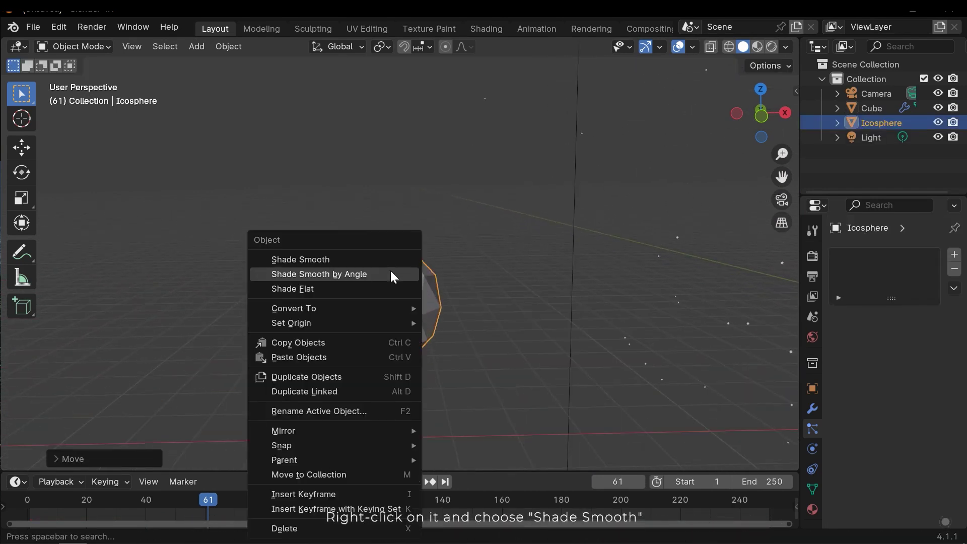
pyautogui.click(383, 258)
pyautogui.click(452, 225)
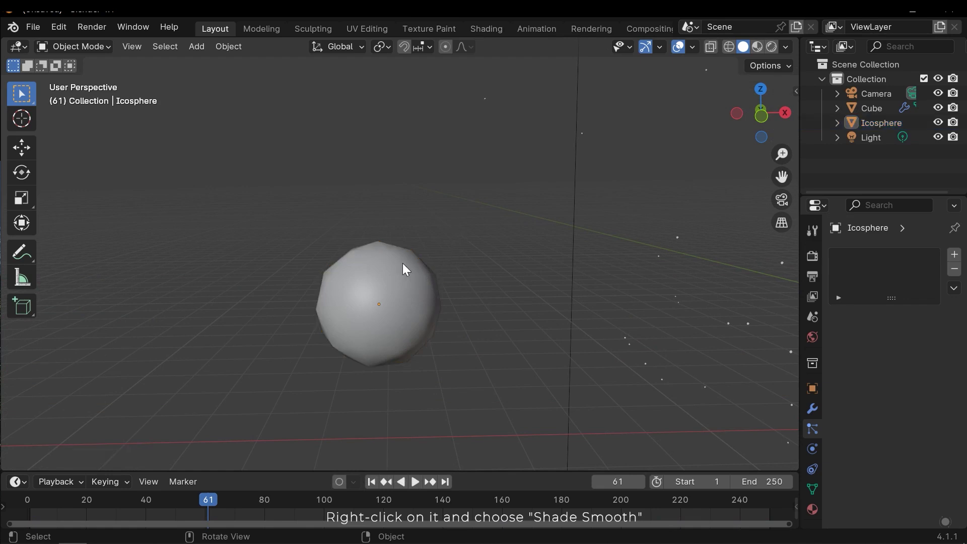
pyautogui.click(418, 286)
# Step: Enlarge the timeline area and switch it to the Shader Editor
pyautogui.moveTo(366, 472); pyautogui.dragTo(371, 359)
pyautogui.click(17, 369)
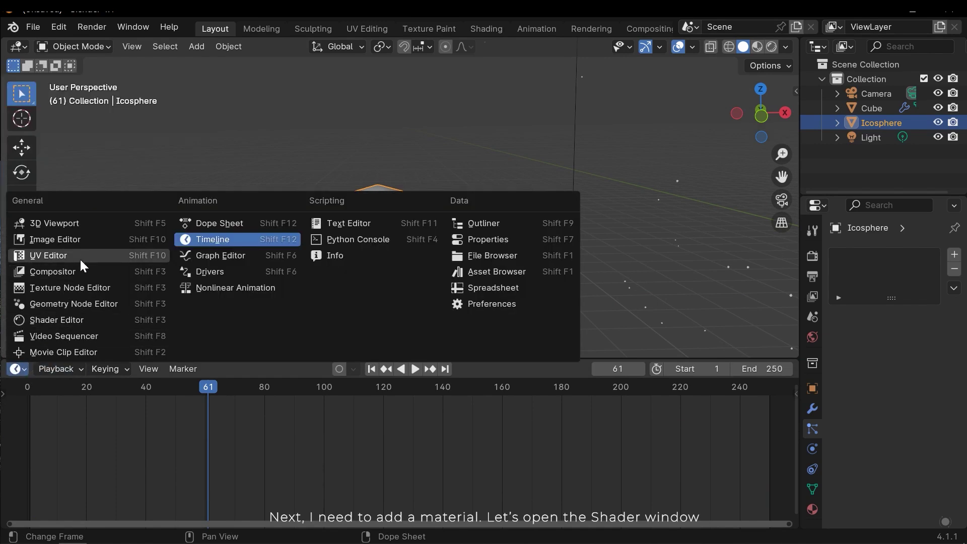
pyautogui.click(64, 322)
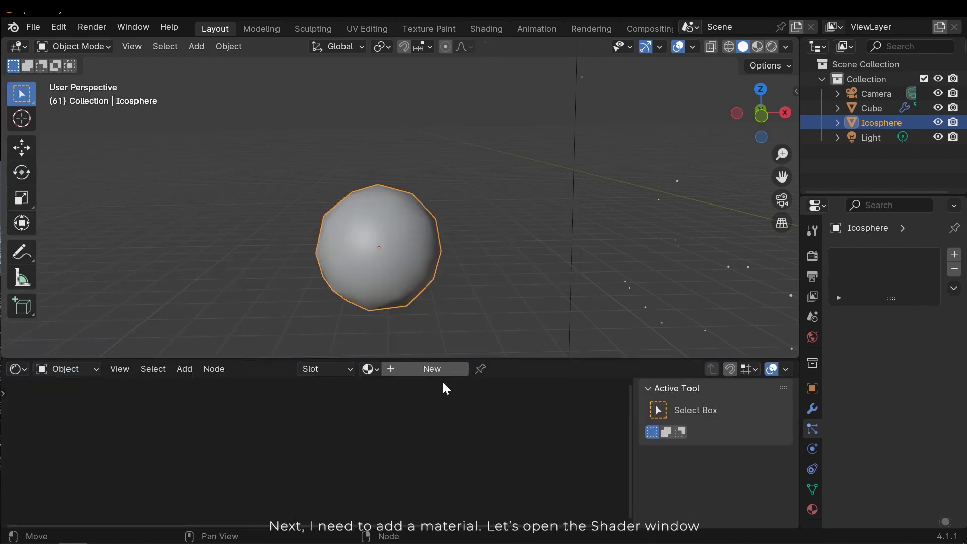
# Step: Create a new material for the icosphere and name it ParticleMat
pyautogui.click(422, 372)
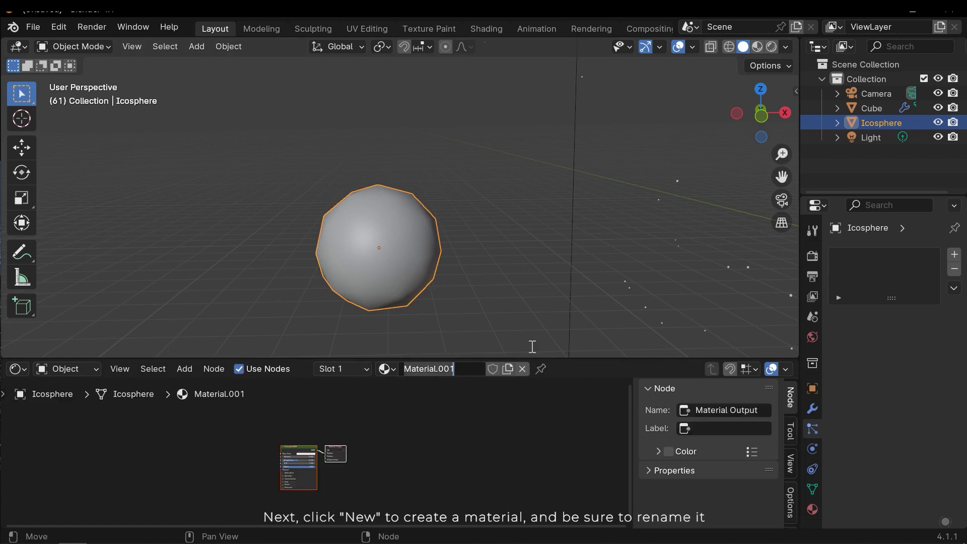
pyautogui.write('ParticleMat')
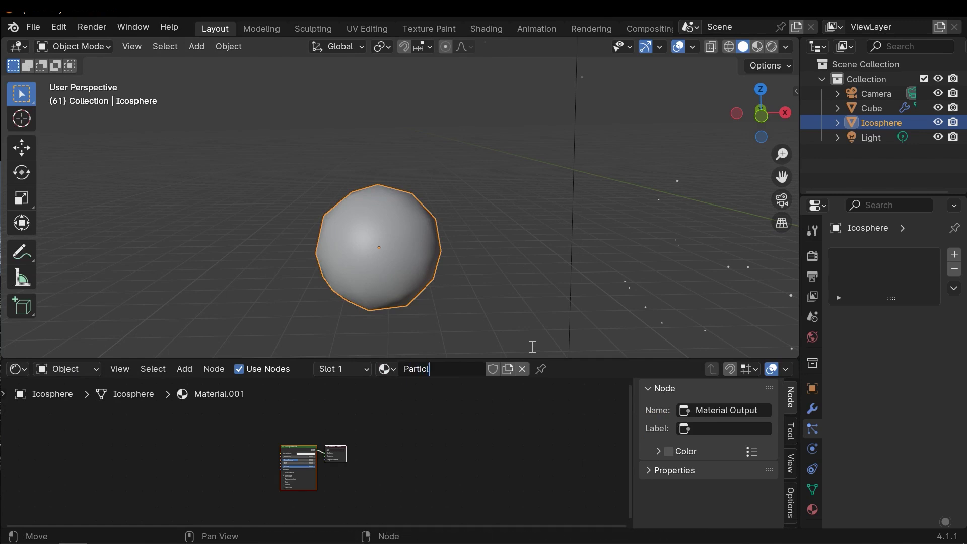
pyautogui.press('Return')
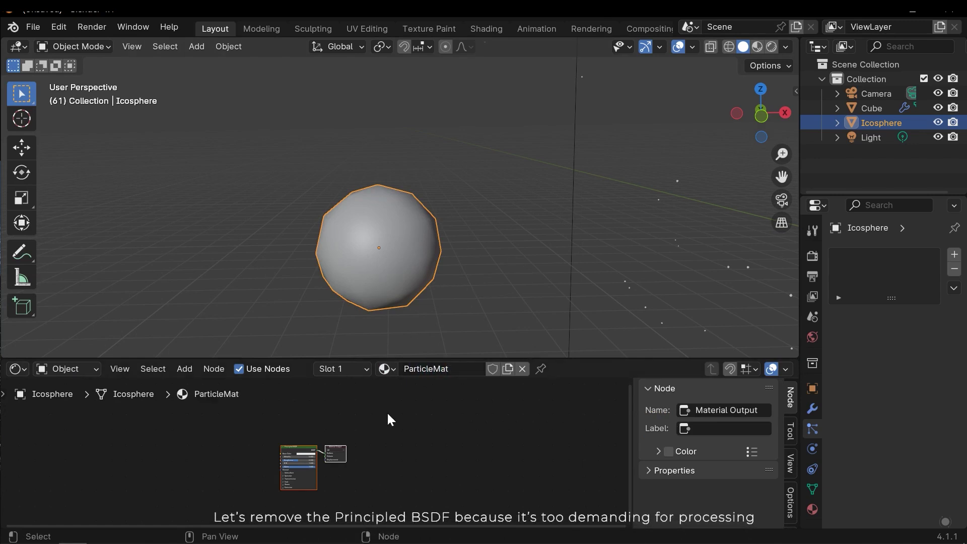
# Step: Delete the Principled BSDF node from the ParticleMat material
pyautogui.moveTo(308, 495); pyautogui.dragTo(285, 455, button='middle')
pyautogui.scroll(9, 418, 451)
pyautogui.click(284, 454)
pyautogui.scroll(2, 394, 438)
pyautogui.moveTo(398, 437); pyautogui.dragTo(399, 478, button='middle')
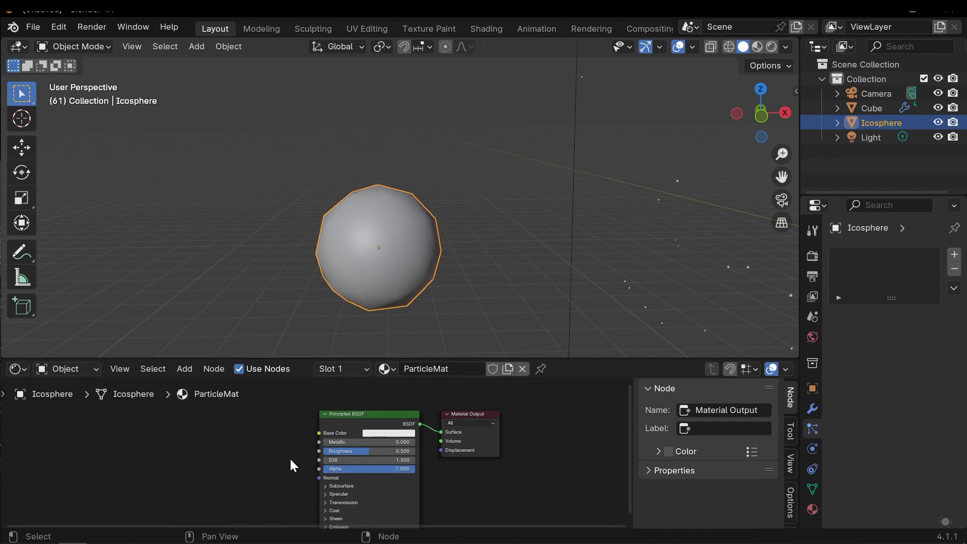
pyautogui.moveTo(290, 457); pyautogui.dragTo(352, 446)
pyautogui.press('x')
# Step: Add an Emission shader node and place it beside the Material Output node, on its input side
pyautogui.hotkey('shift', 'a')
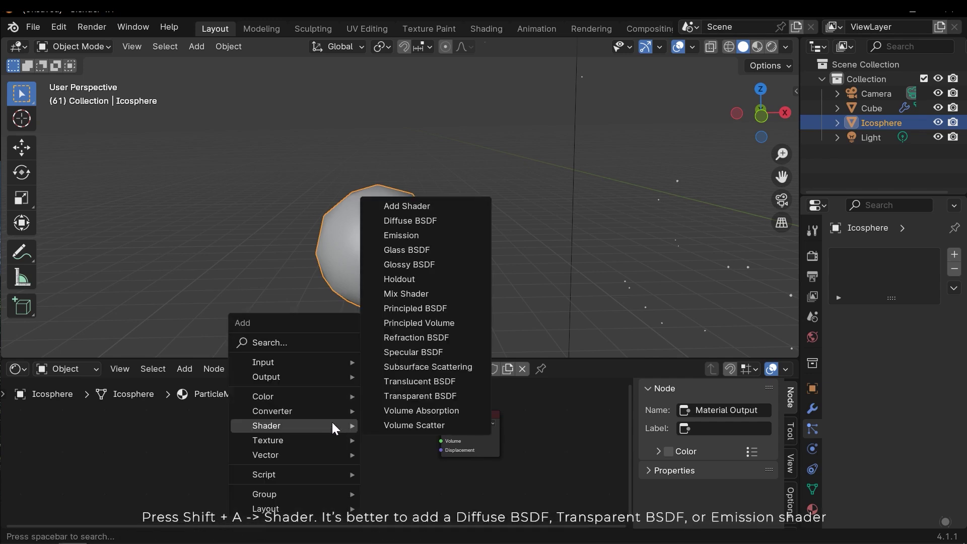
pyautogui.moveTo(297, 426)
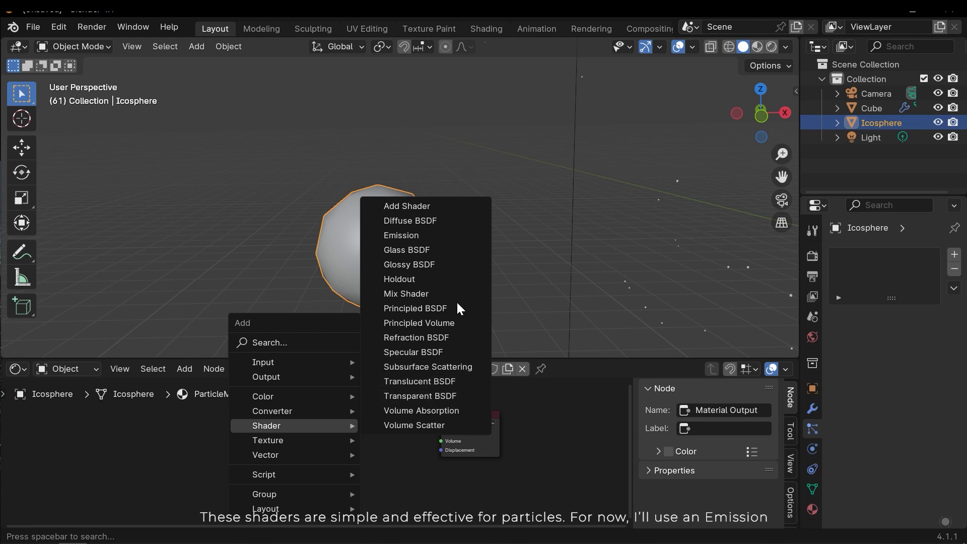
pyautogui.click(421, 242)
pyautogui.click(383, 461)
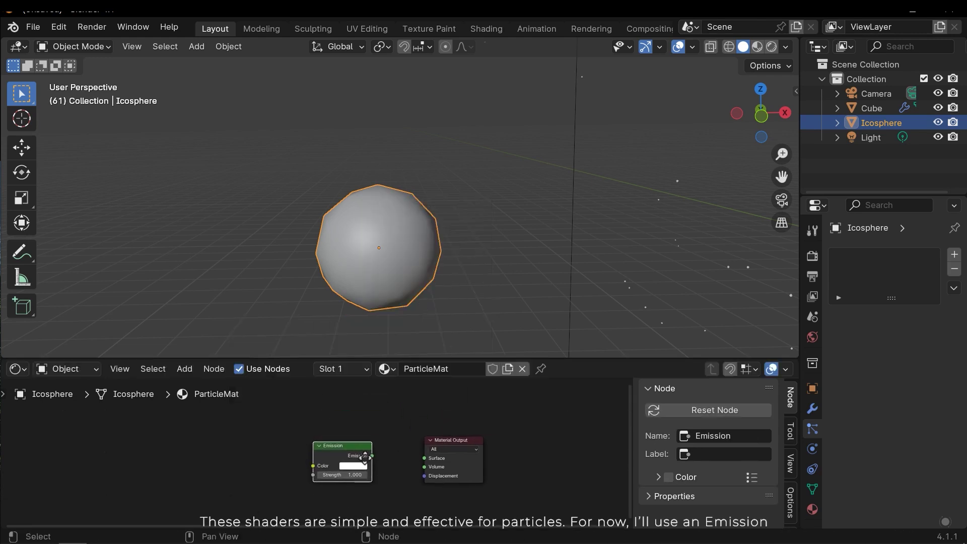
# Step: Connect the Emission shader's output to the Surface input of the Material Output node
pyautogui.scroll(2, 338, 469)
pyautogui.moveTo(338, 454); pyautogui.dragTo(474, 450)
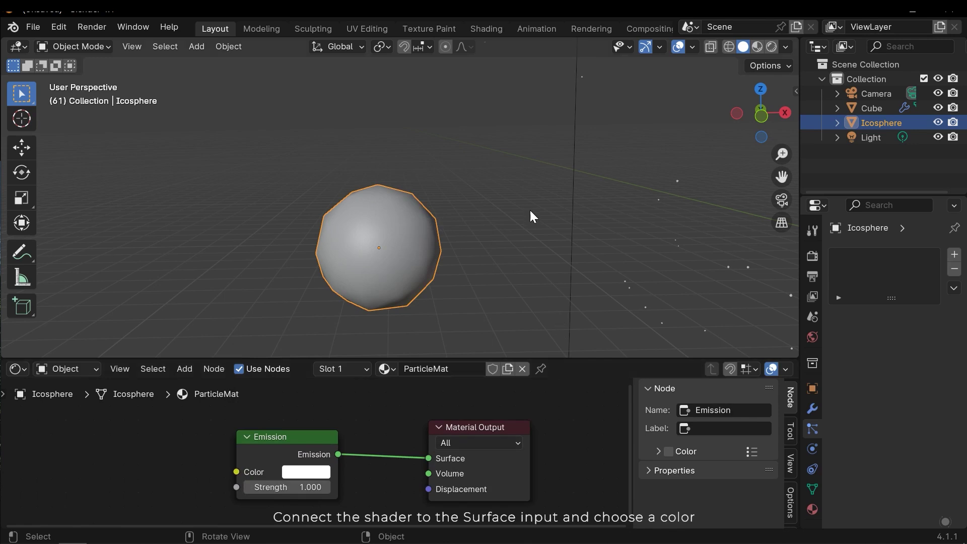
pyautogui.click(533, 229)
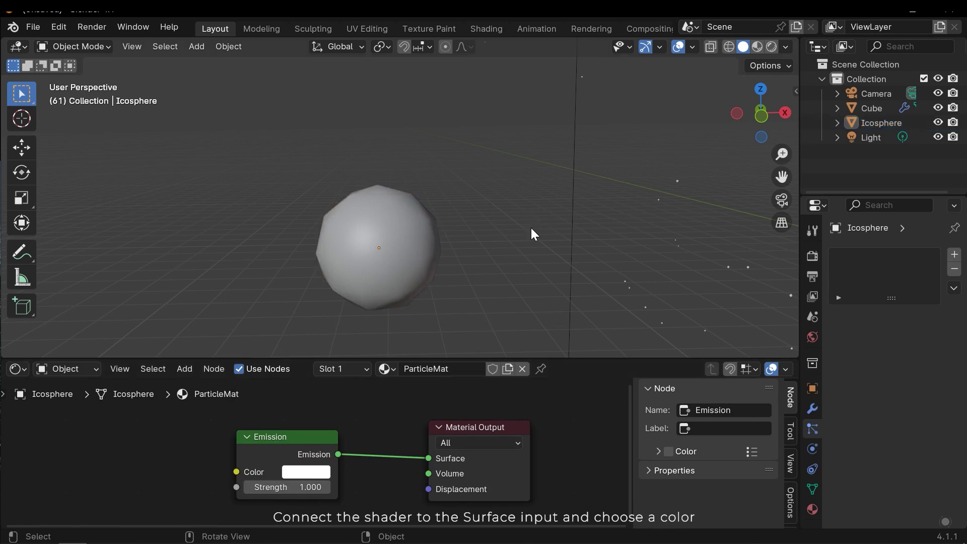
# Step: Give the Emission shader a light orange color (hue 0.080, saturation 0.654) and a strength of 1.400
pyautogui.click(300, 473)
pyautogui.click(342, 323)
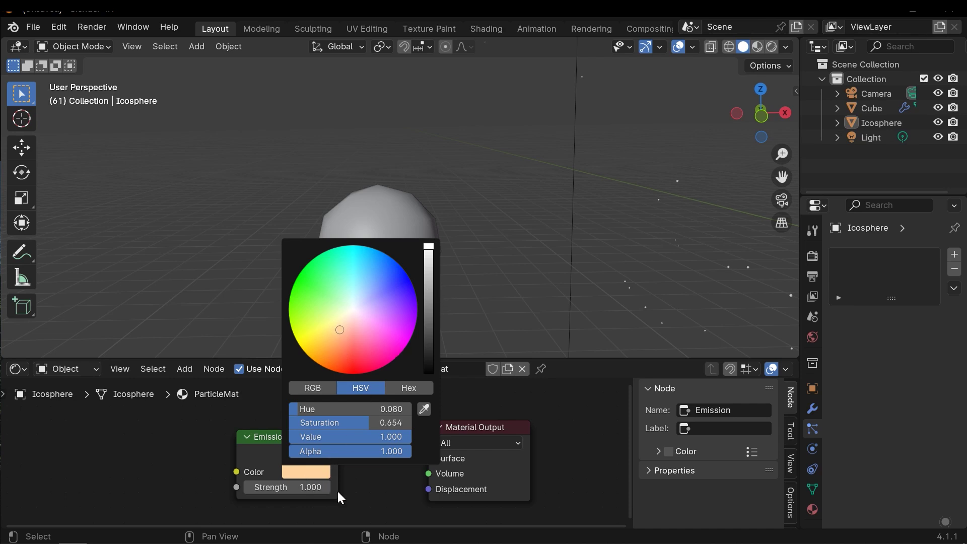
pyautogui.click(306, 488)
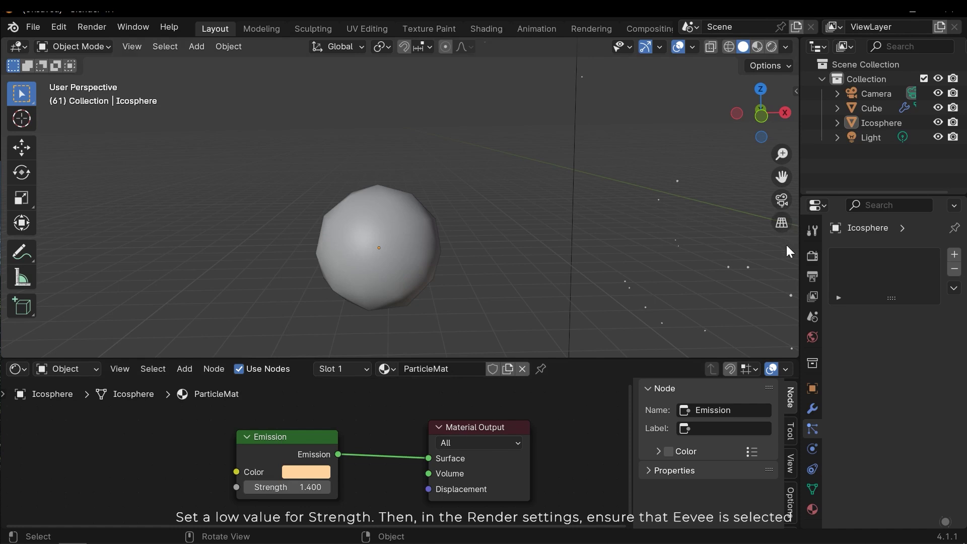
# Step: Show the viewport in Rendered shading and enable Bloom in the EEVEE render settings
pyautogui.click(813, 256)
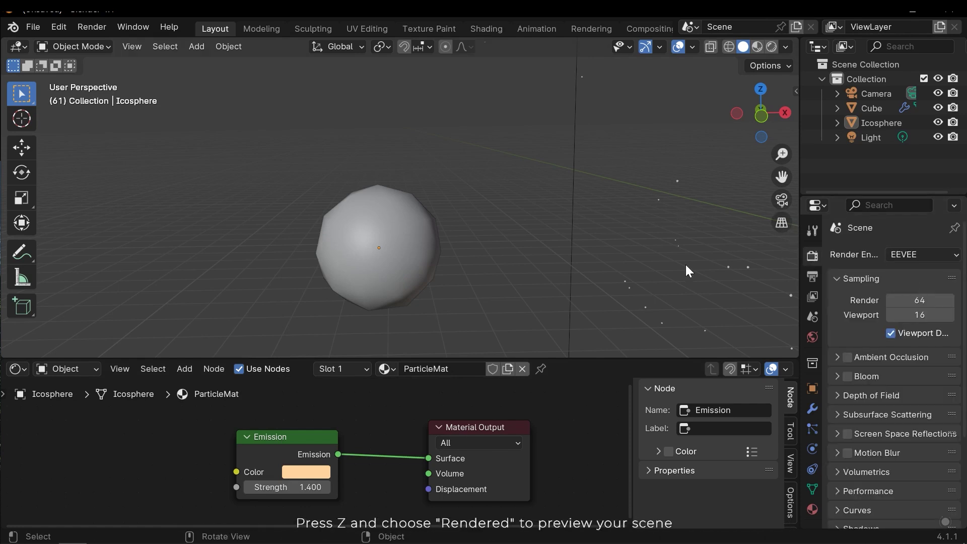
pyautogui.press('z')
pyautogui.click(552, 192)
pyautogui.moveTo(472, 223); pyautogui.dragTo(663, 242, button='middle')
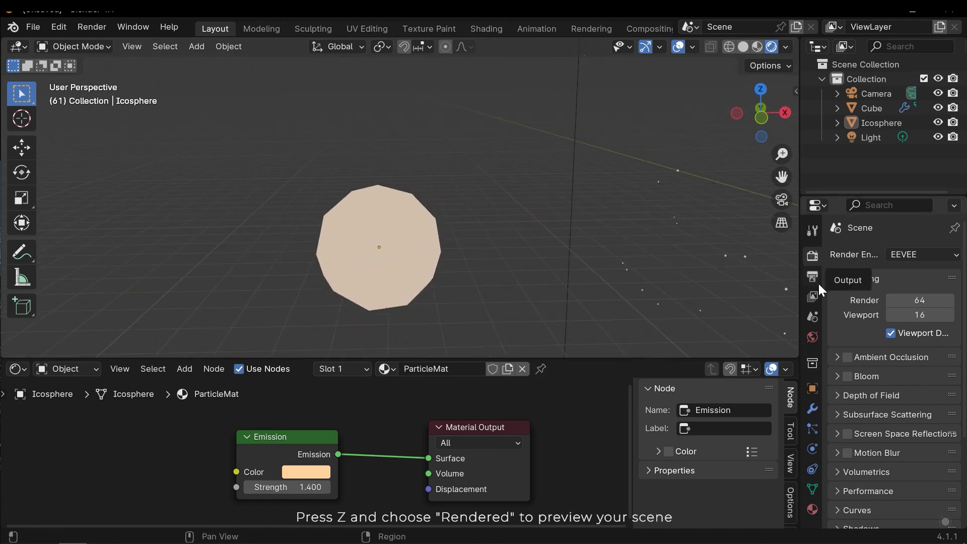
pyautogui.scroll(-2, 919, 385)
pyautogui.click(847, 346)
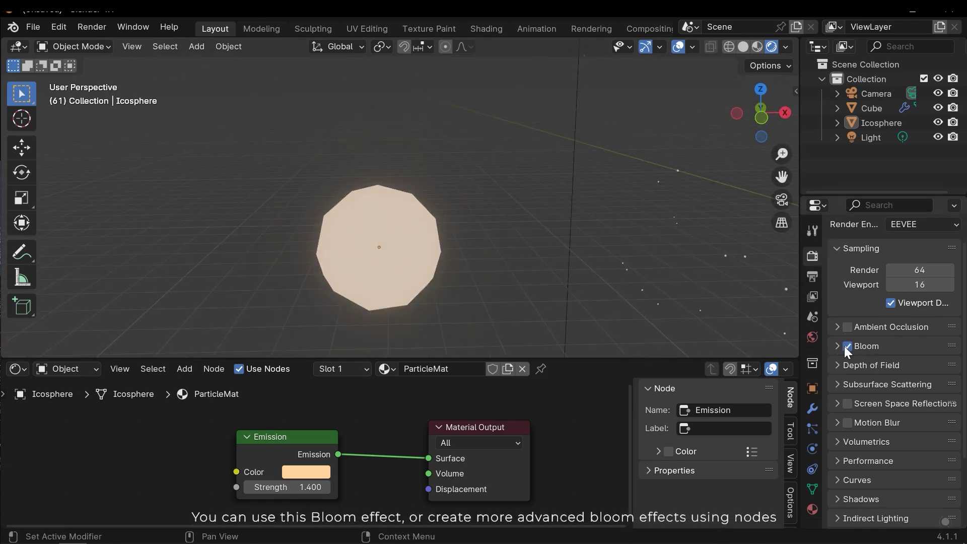
# Step: Try a Bloom threshold of 0, undo it, and compare the scene with Bloom switched off and on
pyautogui.click(873, 349)
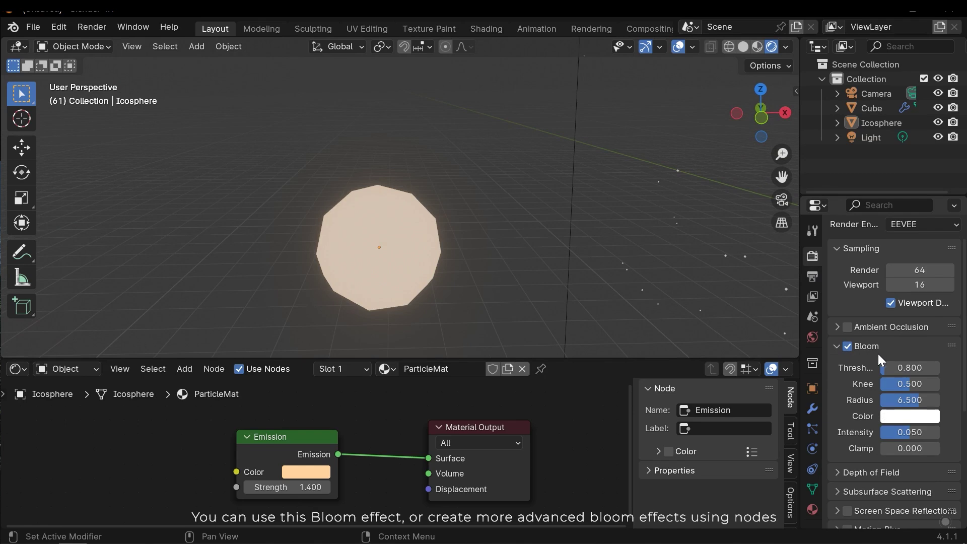
pyautogui.moveTo(906, 365); pyautogui.dragTo(883, 365)
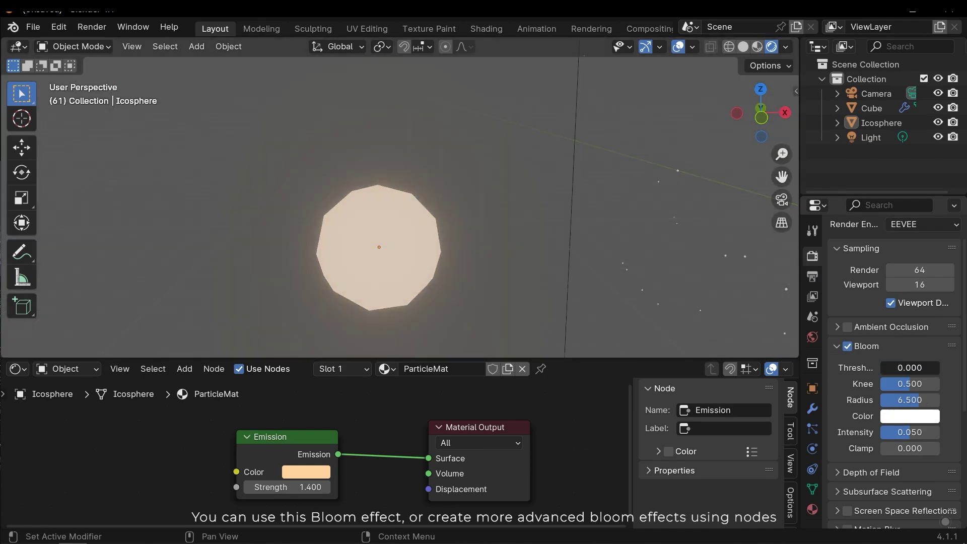
pyautogui.hotkey('ctrl', 'z')
pyautogui.click(849, 346)
pyautogui.click(849, 347)
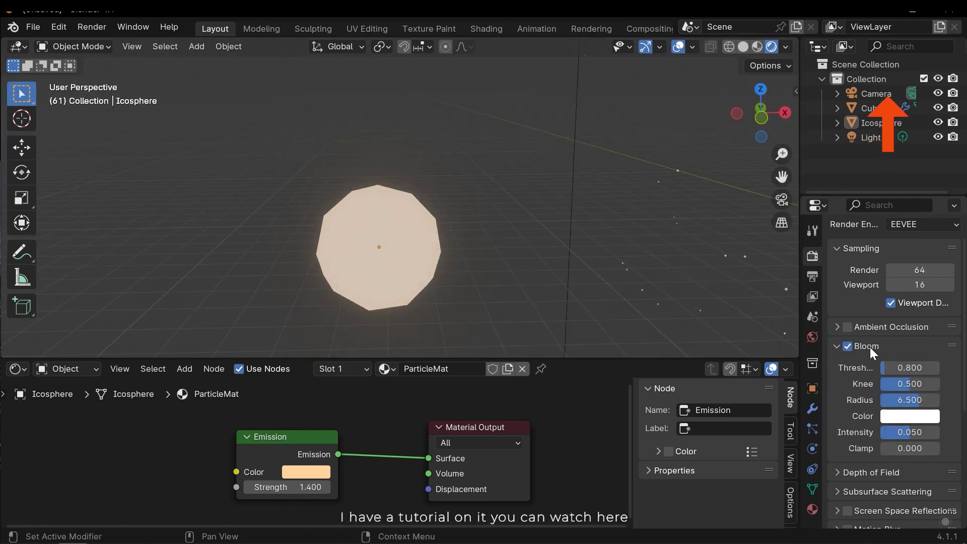
pyautogui.click(870, 347)
# Step: Select the cube and set its particle system to render particles as Object
pyautogui.scroll(-5, 418, 219)
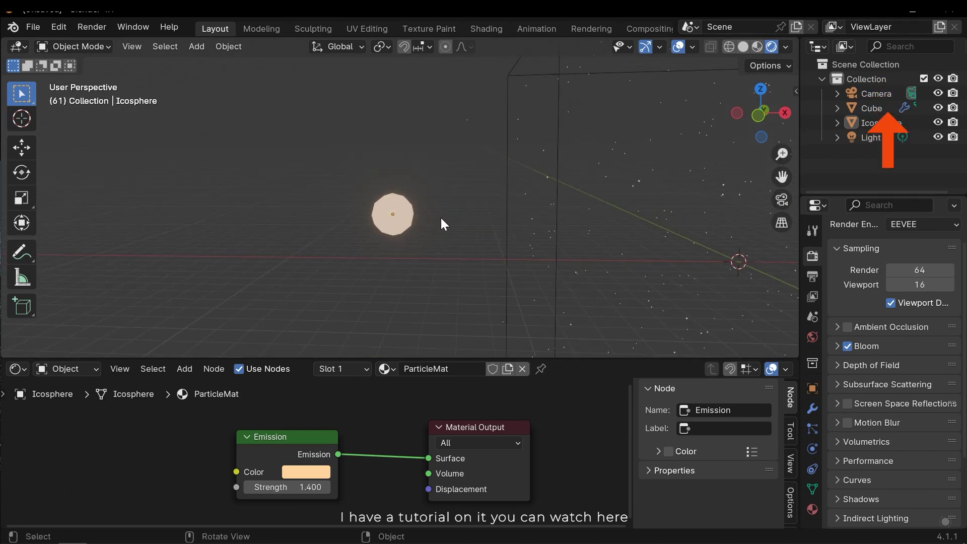
pyautogui.scroll(-3, 442, 224)
pyautogui.keyDown('shift'); pyautogui.moveTo(459, 232); pyautogui.dragTo(382, 280, button='middle'); pyautogui.keyUp('shift')
pyautogui.click(430, 116)
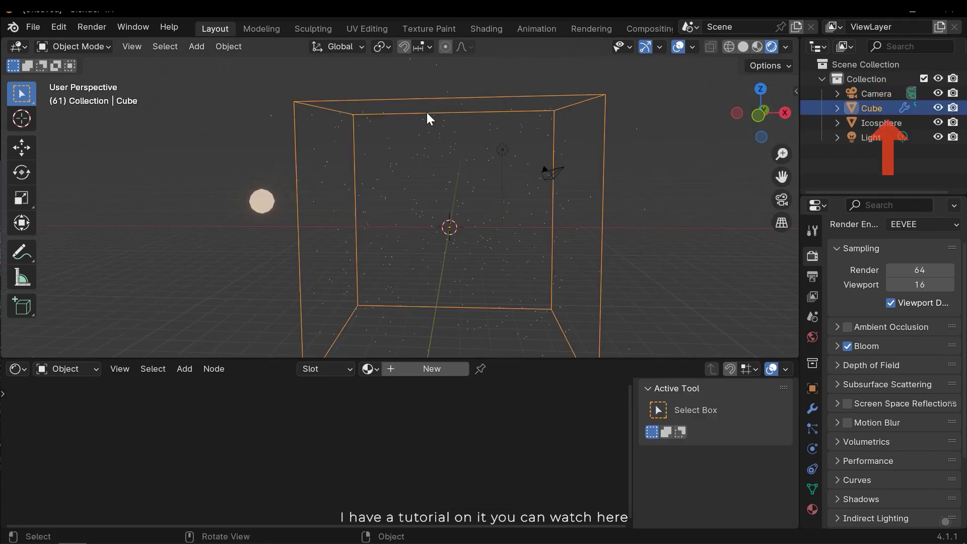
pyautogui.scroll(-2, 940, 430)
pyautogui.scroll(-2, 941, 430)
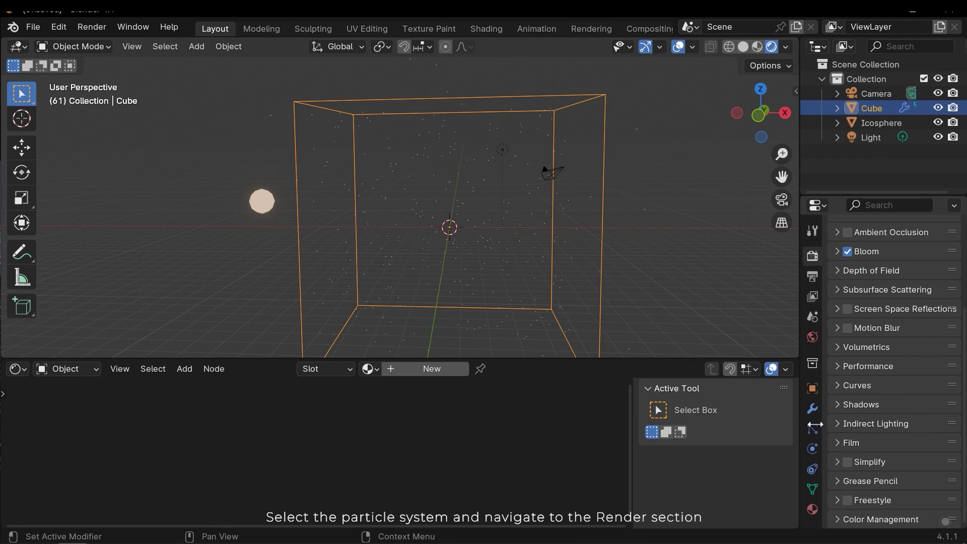
pyautogui.click(813, 429)
pyautogui.scroll(-6, 925, 420)
pyautogui.scroll(-10, 930, 408)
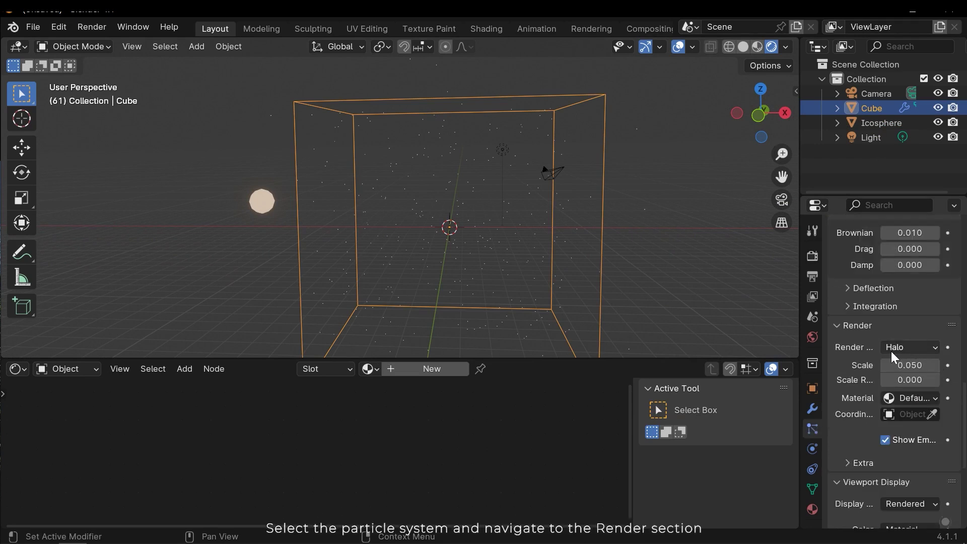
pyautogui.click(894, 349)
pyautogui.click(887, 428)
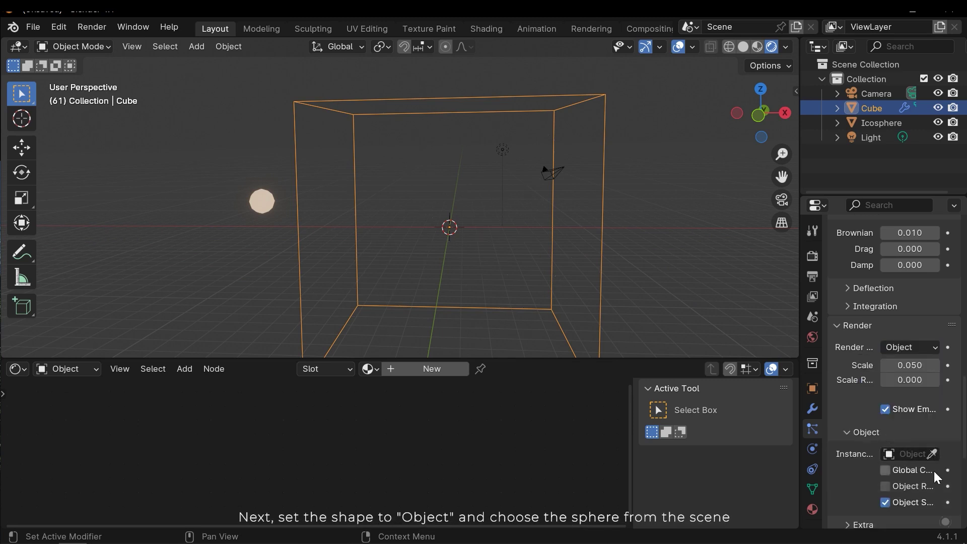
# Step: Assign the icosphere from the scene as the particles' instance object and inspect the particles in the viewport
pyautogui.scroll(-3, 886, 446)
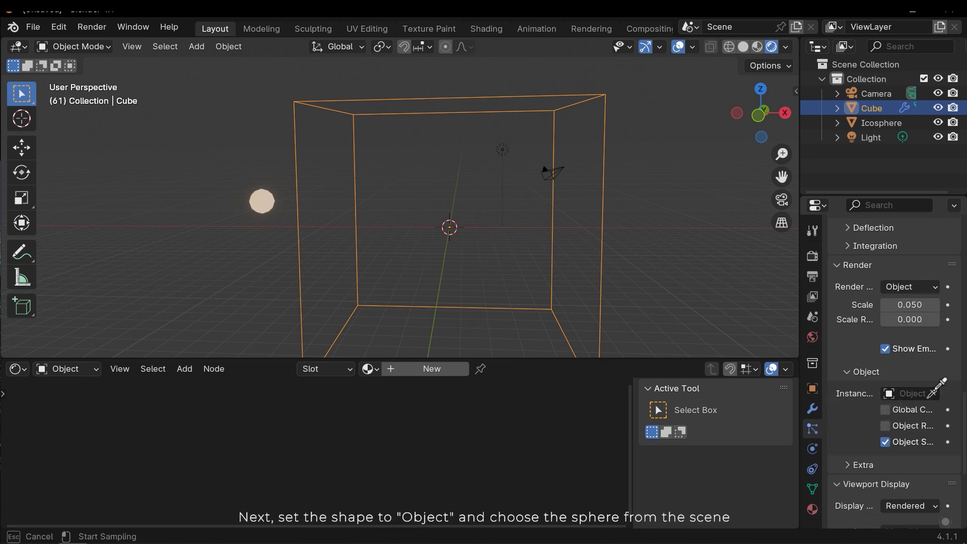
pyautogui.click(260, 193)
pyautogui.moveTo(290, 230); pyautogui.dragTo(663, 237, button='middle')
pyautogui.click(663, 231)
pyautogui.scroll(8, 537, 168)
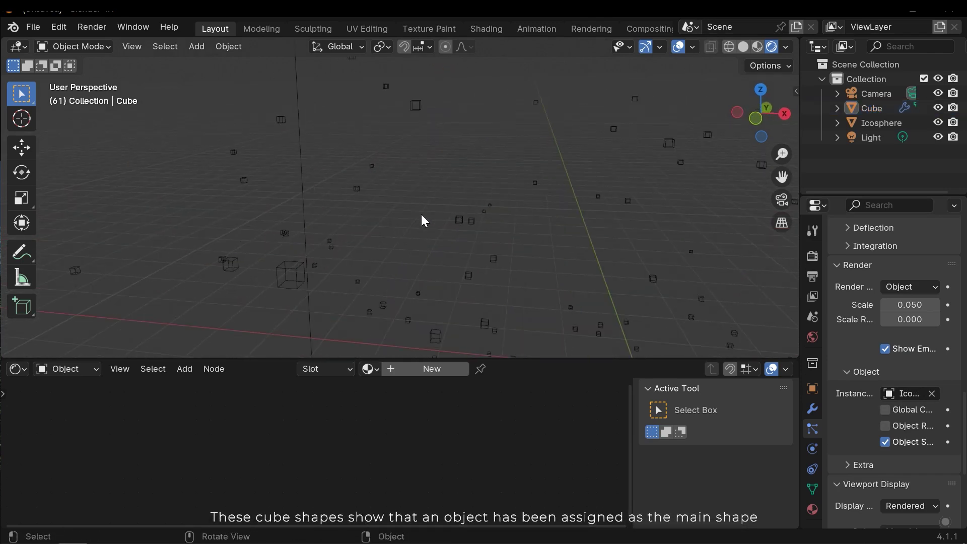
pyautogui.moveTo(311, 245); pyautogui.dragTo(441, 262, button='middle')
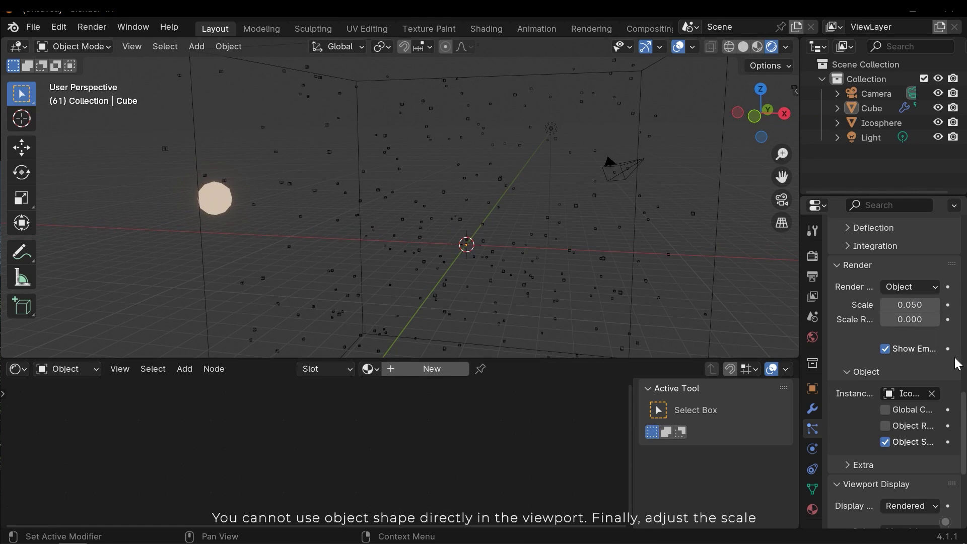
# Step: Set the particle system's Children type to Simple and examine the child particles around each parent
pyautogui.scroll(-3, 950, 360)
pyautogui.scroll(-6, 950, 361)
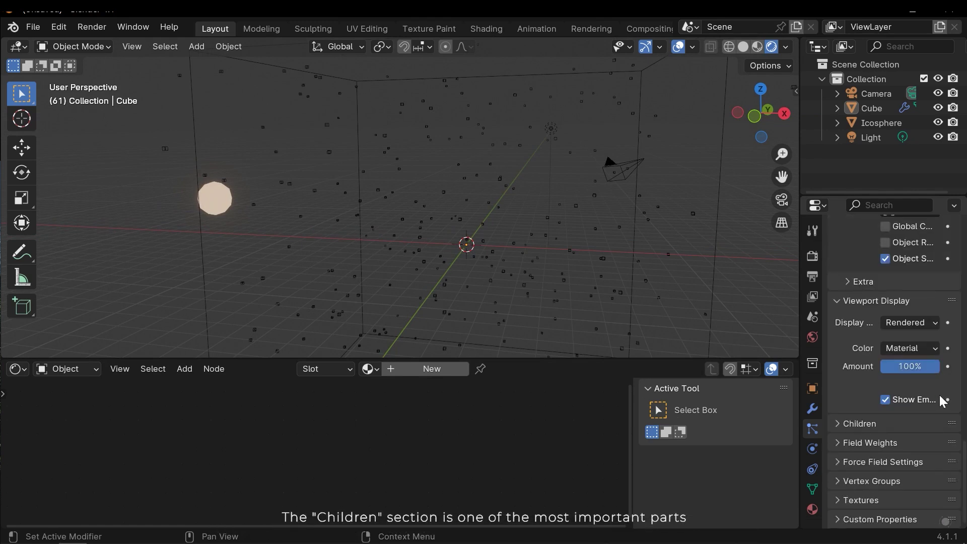
pyautogui.click(890, 425)
pyautogui.scroll(-1, 900, 418)
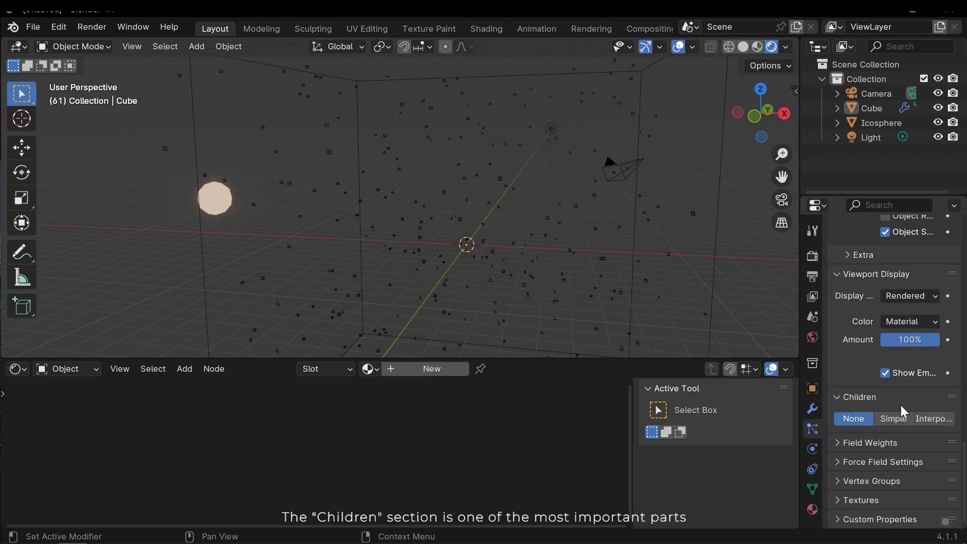
pyautogui.moveTo(756, 327); pyautogui.dragTo(460, 235, button='middle')
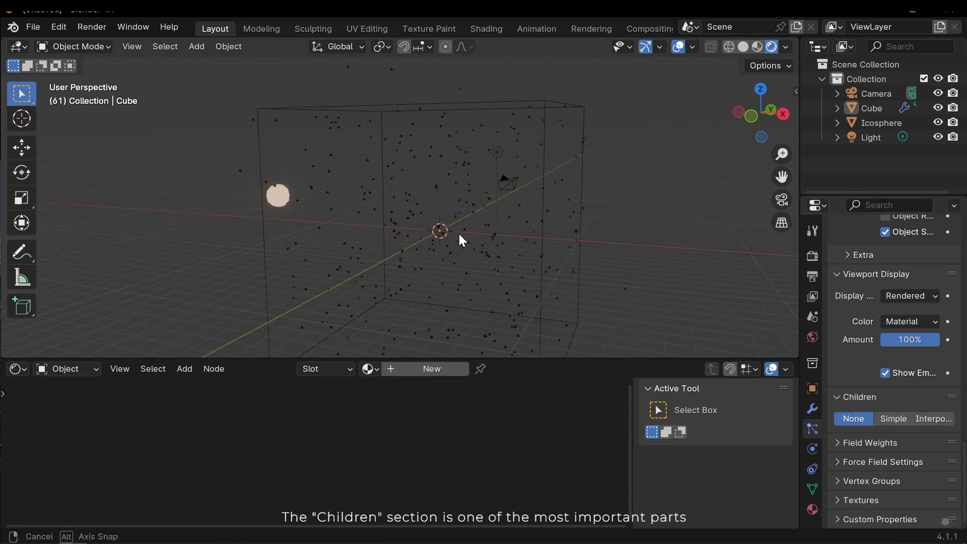
pyautogui.scroll(5, 497, 250)
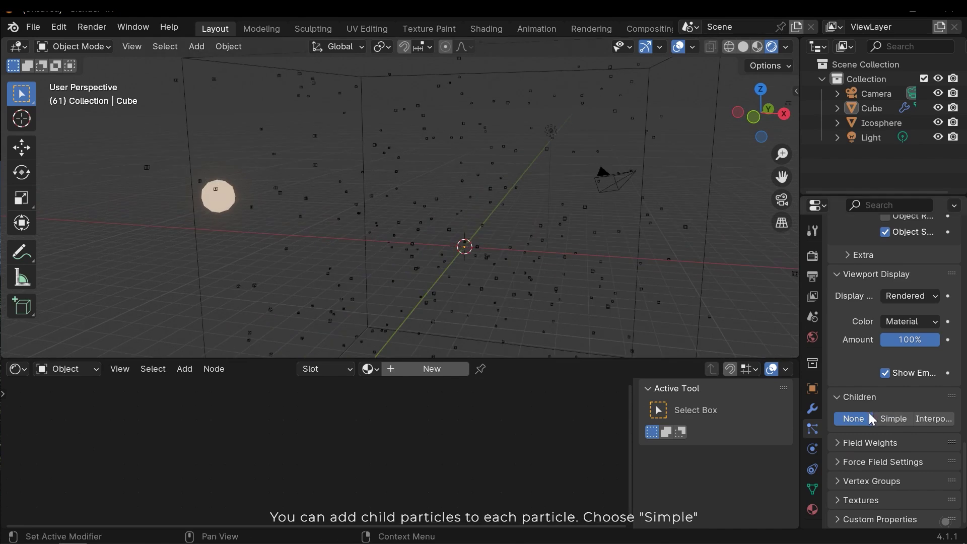
pyautogui.click(894, 419)
pyautogui.scroll(-3, 957, 459)
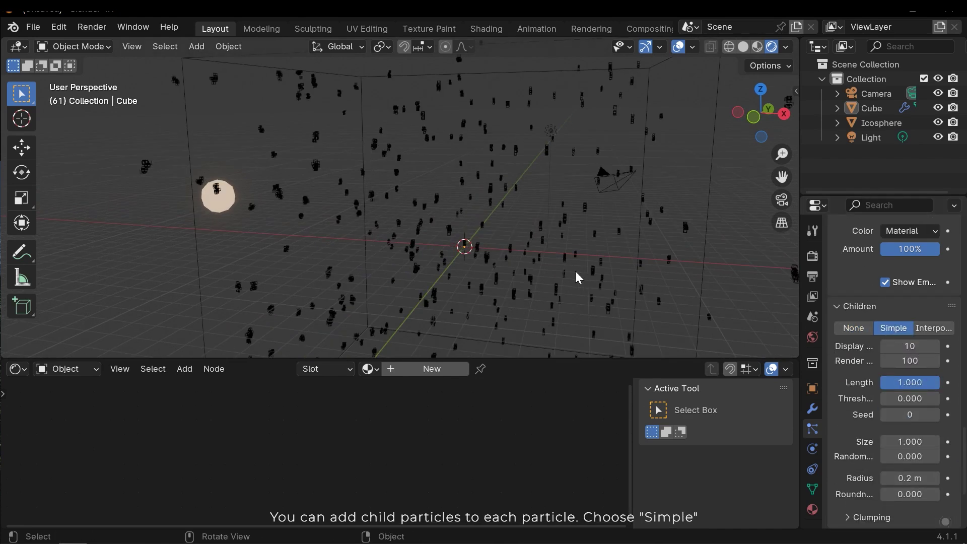
pyautogui.moveTo(578, 277); pyautogui.dragTo(408, 280, button='middle')
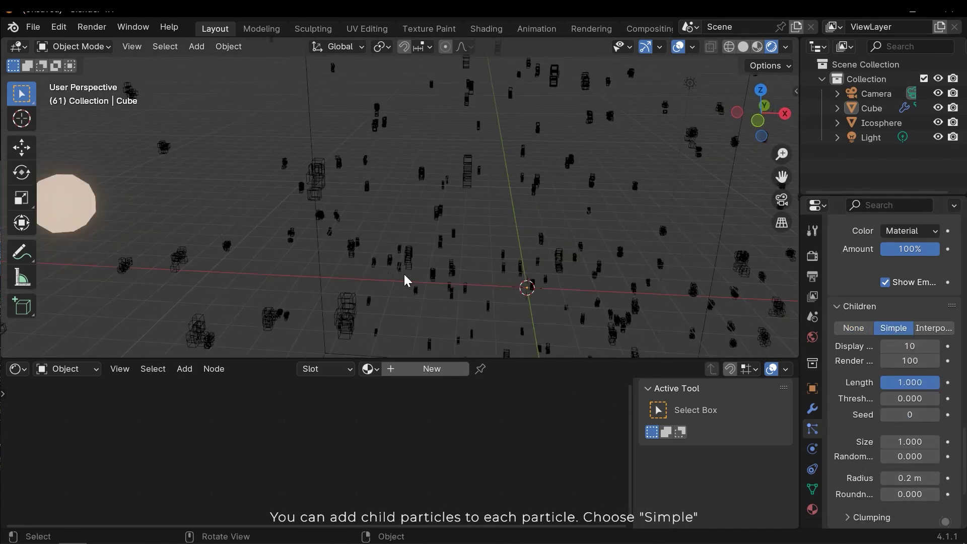
pyautogui.scroll(2, 330, 214)
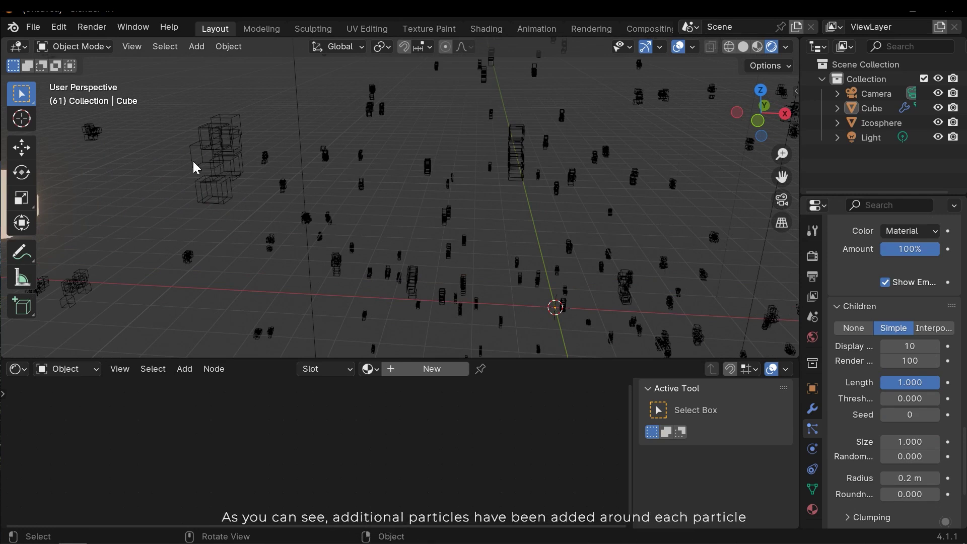
pyautogui.scroll(-1, 482, 240)
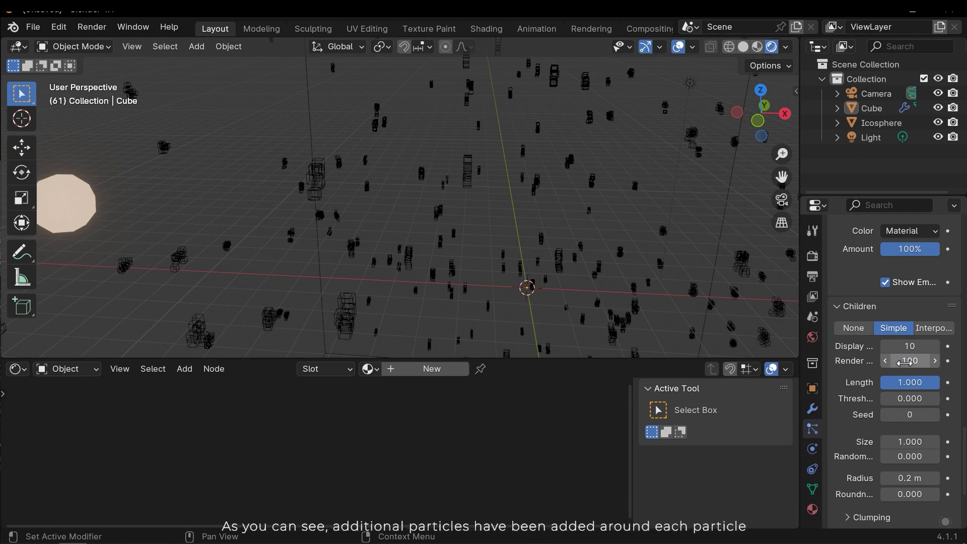
# Step: Try a viewport display amount of 100 for the child particles, inspect it, and undo the change
pyautogui.click(905, 346)
pyautogui.write('0')
pyautogui.press('Return')
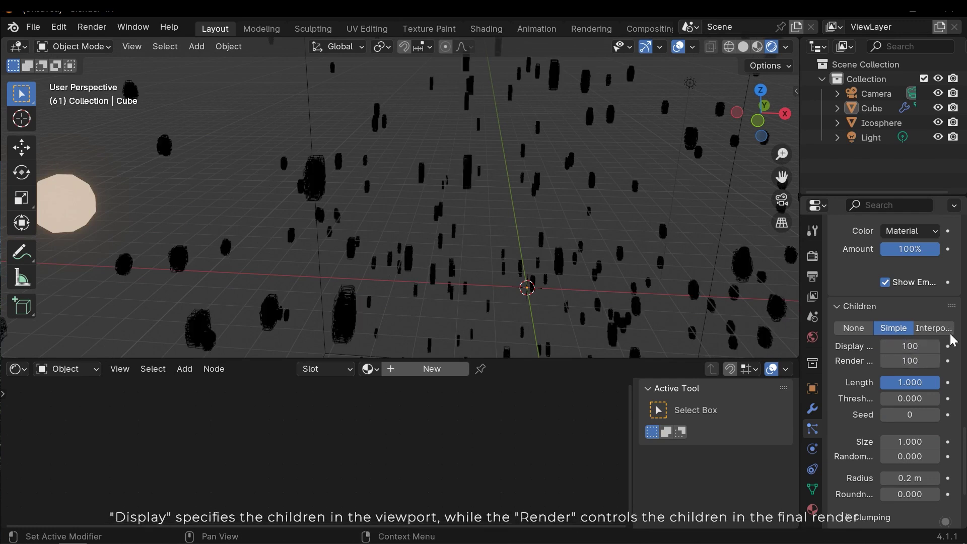
pyautogui.scroll(1, 260, 191)
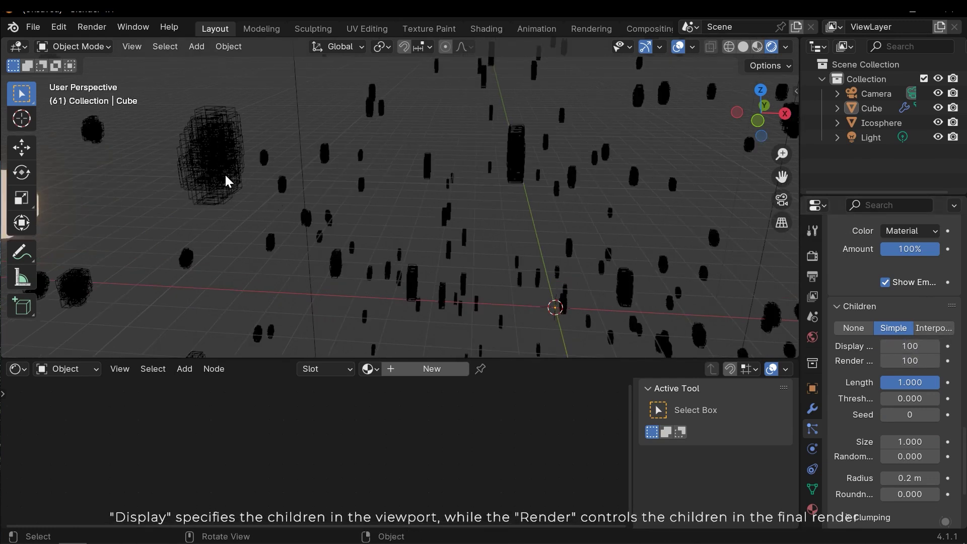
pyautogui.hotkey('ctrl', 'z')
pyautogui.scroll(-3, 398, 259)
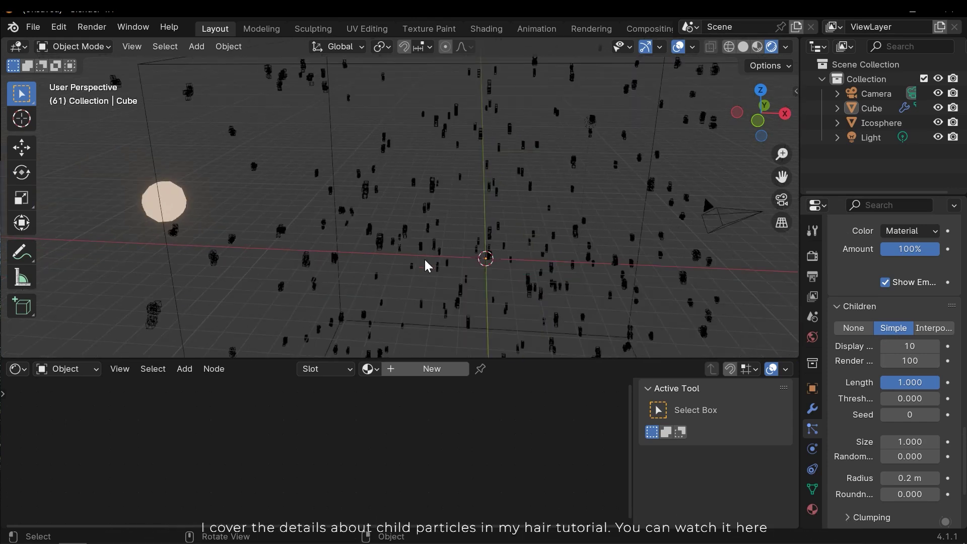
# Step: Spread the child particles out by raising their Radius to 6.98 m
pyautogui.moveTo(473, 225); pyautogui.dragTo(431, 224, button='middle')
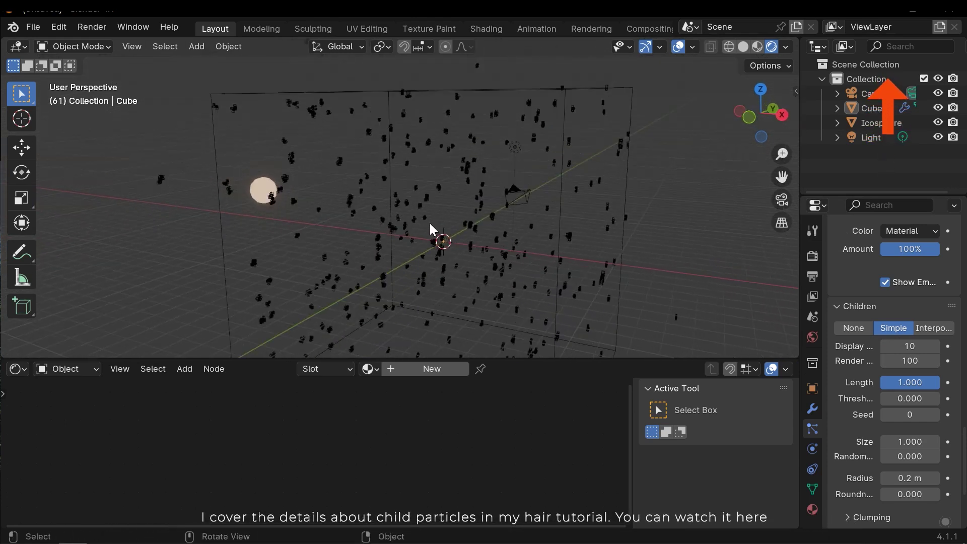
pyautogui.scroll(-5, 935, 445)
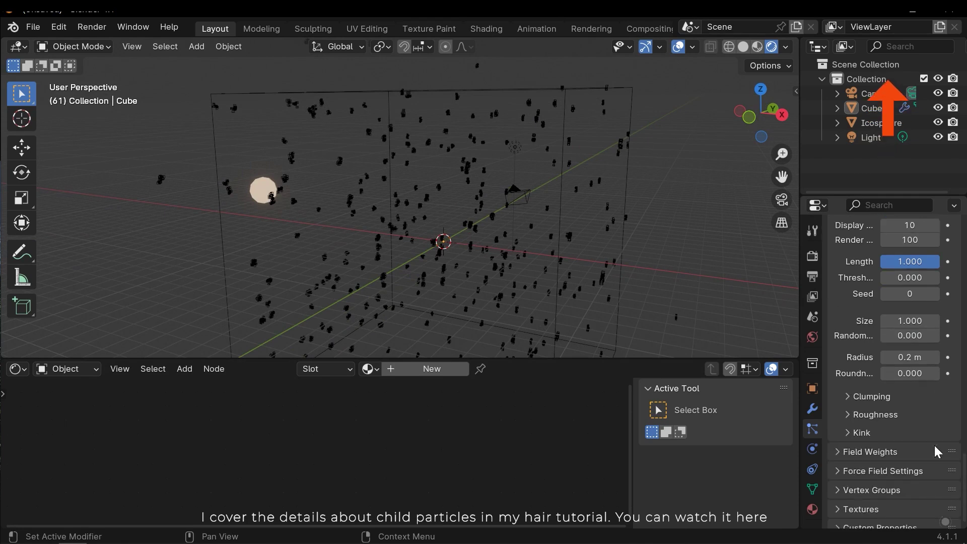
pyautogui.scroll(1, 927, 446)
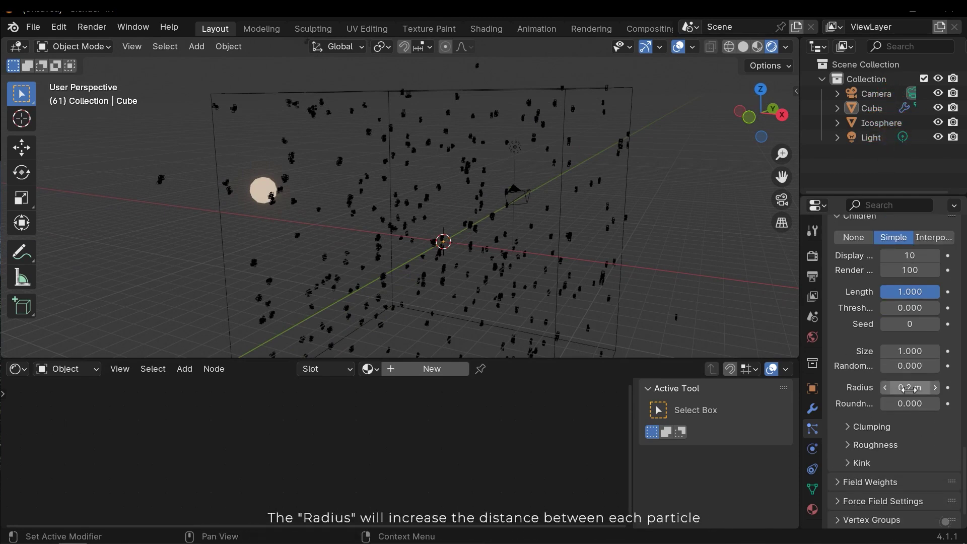
pyautogui.moveTo(901, 388); pyautogui.dragTo(963, 388)
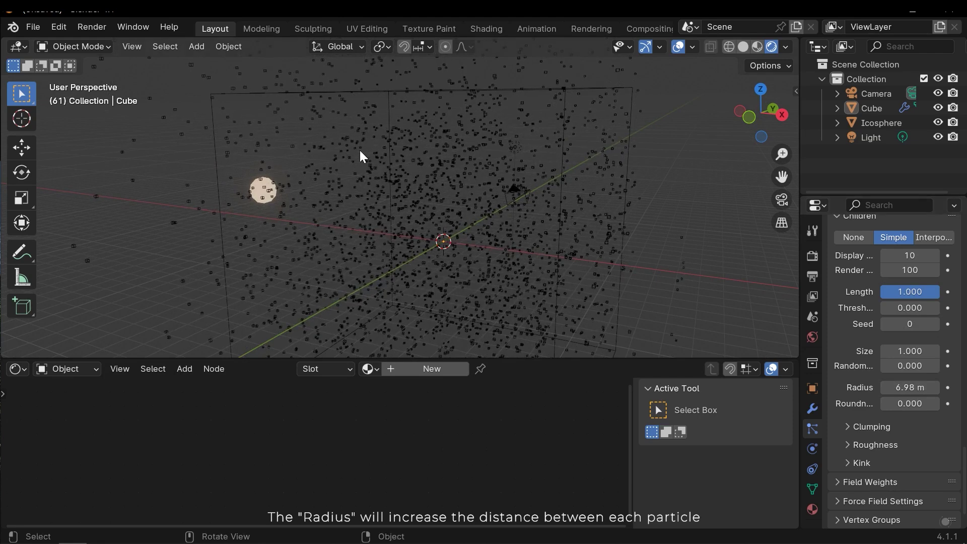
# Step: Play the animation to check the motion of the particles from different angles, and stop playback
pyautogui.moveTo(360, 150); pyautogui.dragTo(368, 246, button='middle')
pyautogui.press('space')
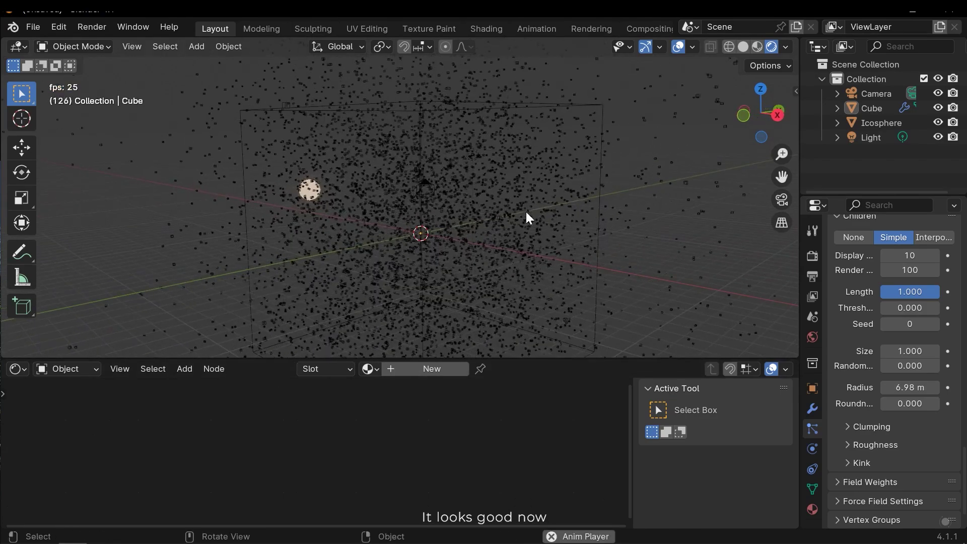
pyautogui.moveTo(370, 156); pyautogui.dragTo(559, 239, button='middle')
pyautogui.press('space')
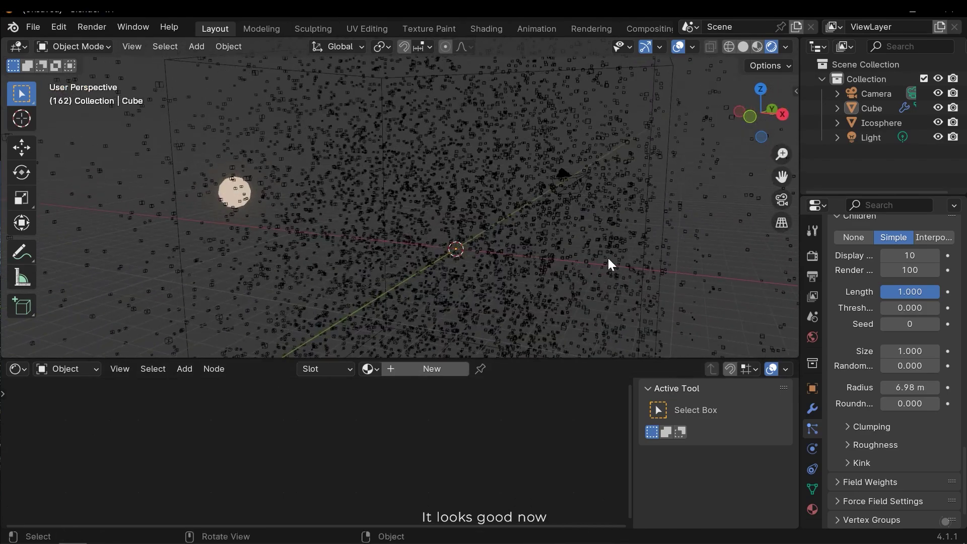
# Step: Set both the viewport display amount and the render amount of the child particles to 30
pyautogui.click(922, 256)
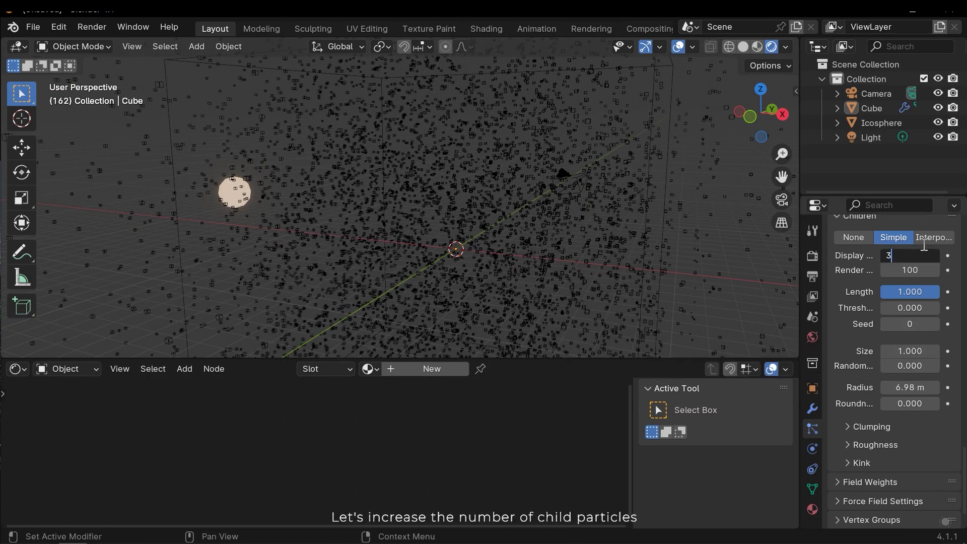
pyautogui.write('30')
pyautogui.press('Tab')
pyautogui.write('30')
pyautogui.press('Return')
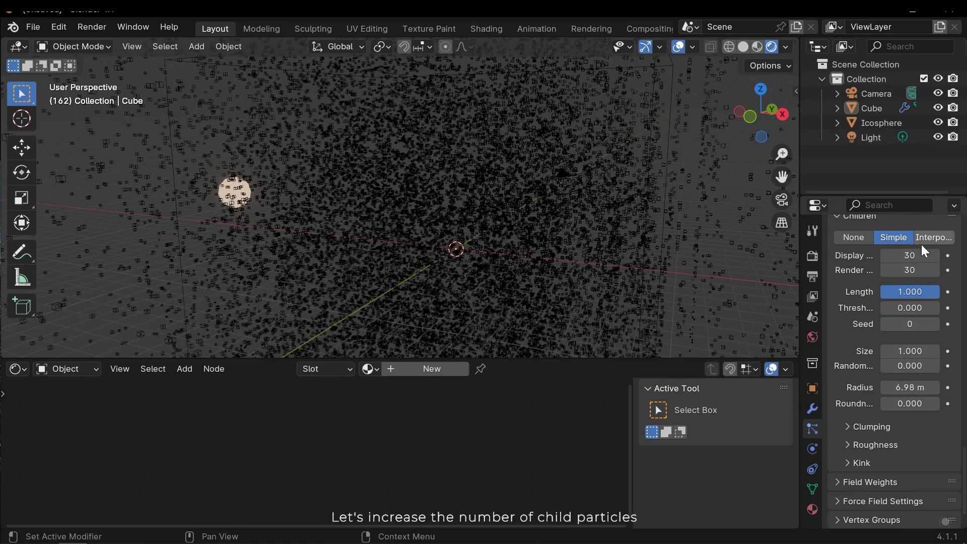
pyautogui.scroll(-2, 504, 262)
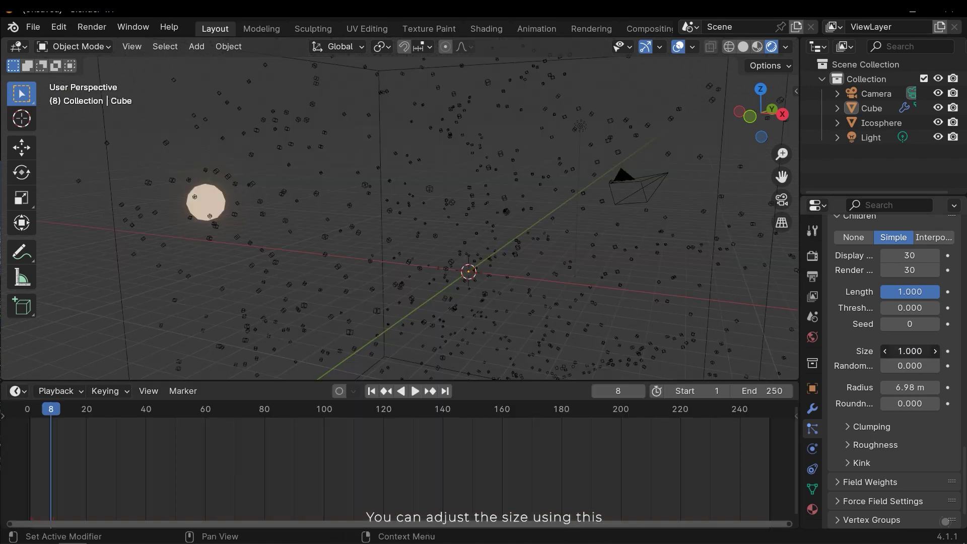
# Step: Try reducing the child particles' Size to 0.472, and undo the change
pyautogui.moveTo(910, 351); pyautogui.dragTo(907, 352)
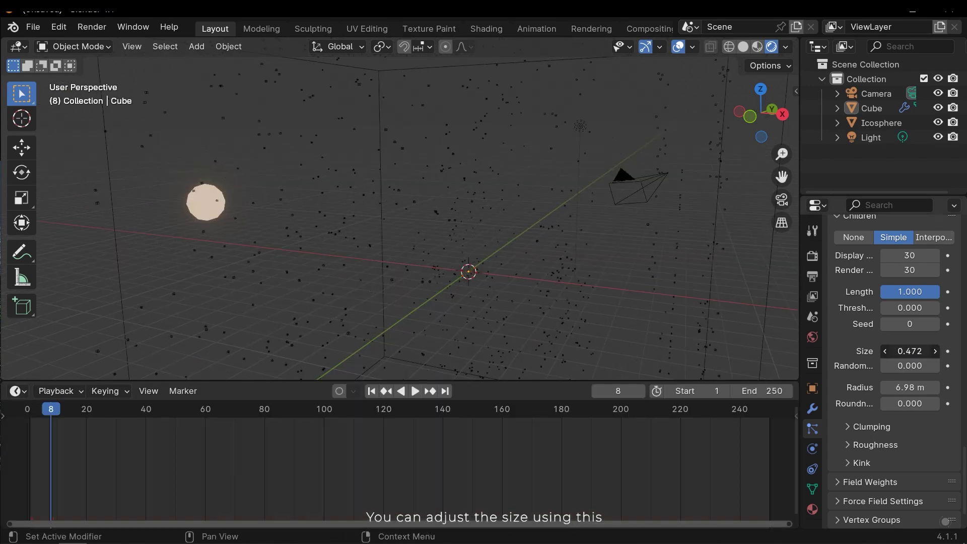
pyautogui.hotkey('ctrl', 'z')
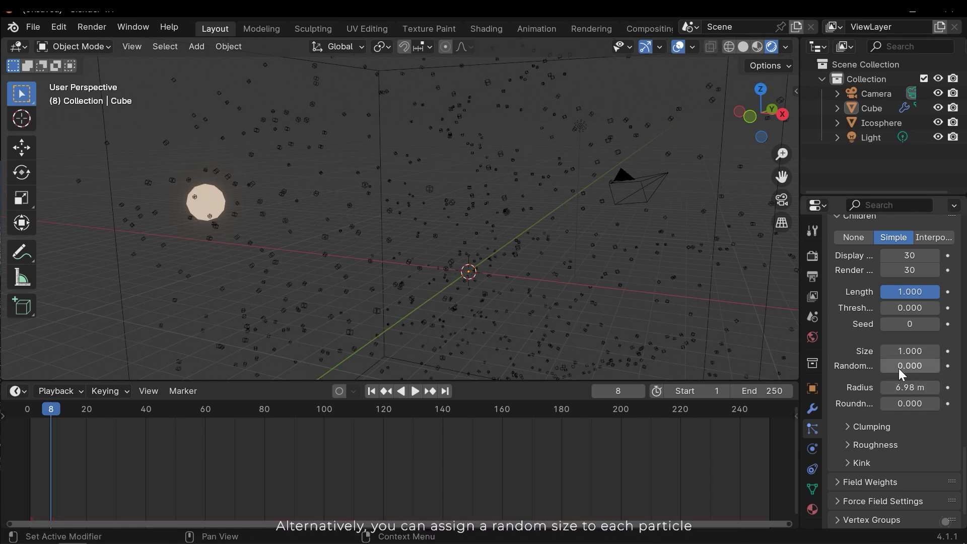
# Step: Vary the child particles' sizes with a size randomness of 0.358, and reduce their Radius to 6.38 m
pyautogui.moveTo(899, 368); pyautogui.dragTo(930, 368)
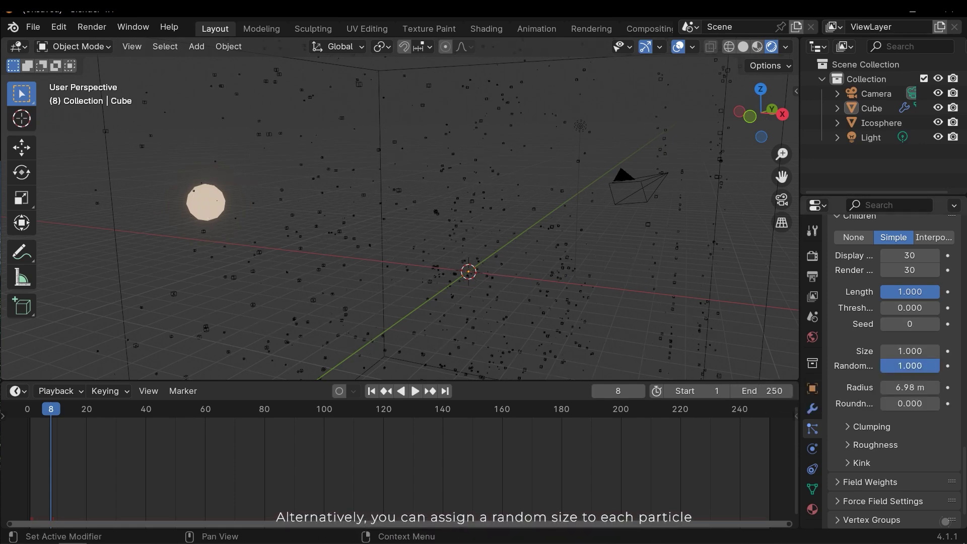
pyautogui.moveTo(348, 196); pyautogui.dragTo(484, 297, button='middle')
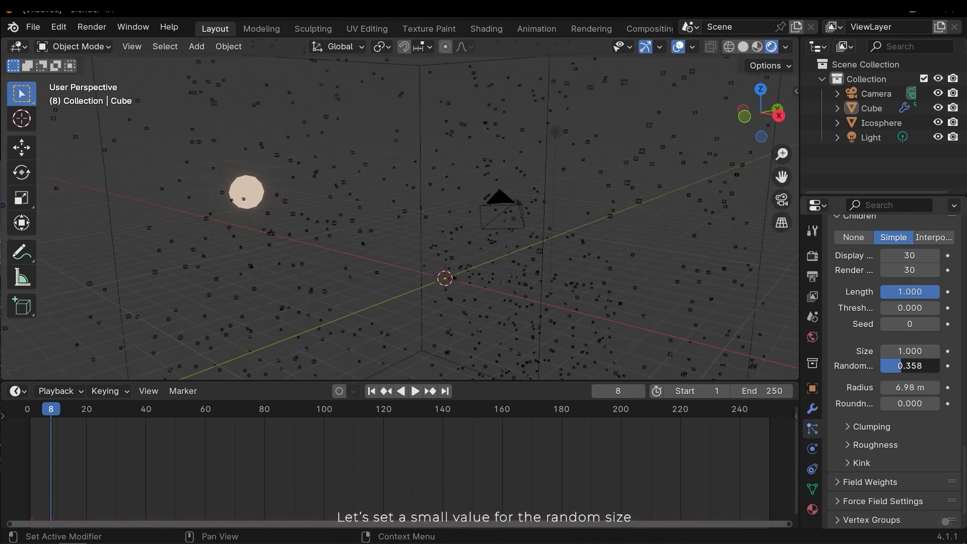
pyautogui.scroll(-2, 940, 351)
pyautogui.moveTo(910, 349); pyautogui.dragTo(896, 348)
# Step: Set the child particles' Uniform roughness to 10
pyautogui.click(864, 406)
pyautogui.scroll(-7, 902, 403)
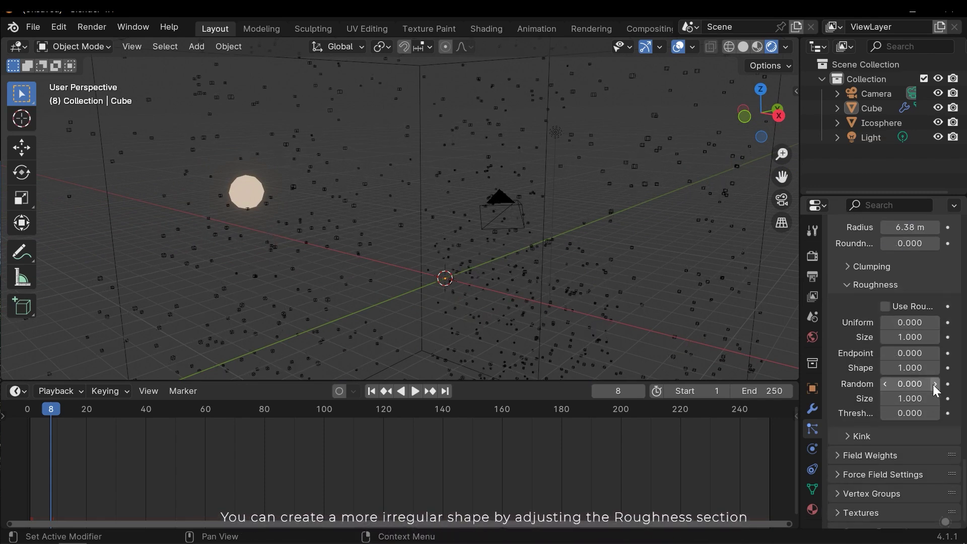
pyautogui.scroll(-4, 533, 278)
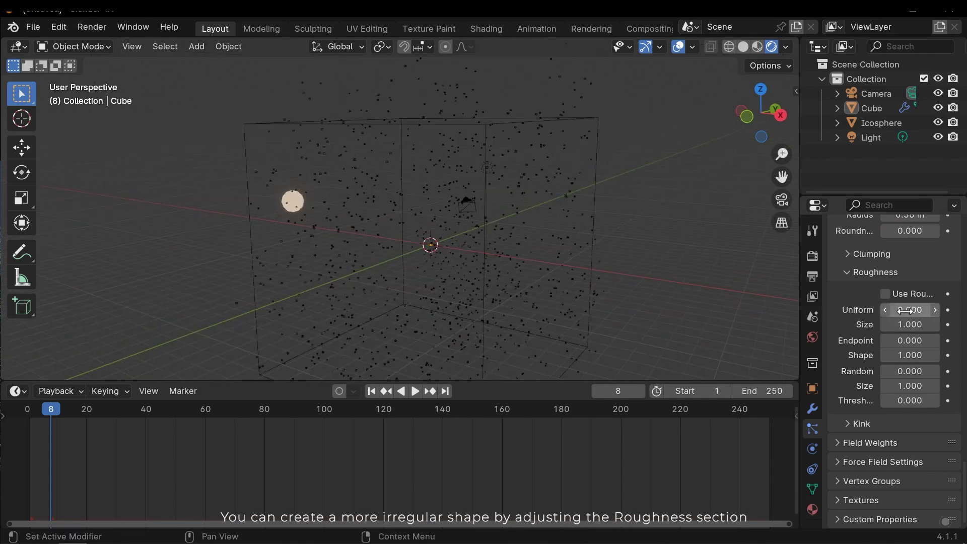
pyautogui.moveTo(905, 311)
pyautogui.mouseDown()
pyautogui.moveTo(927, 311)
pyautogui.moveTo(914, 311)
pyautogui.mouseUp()
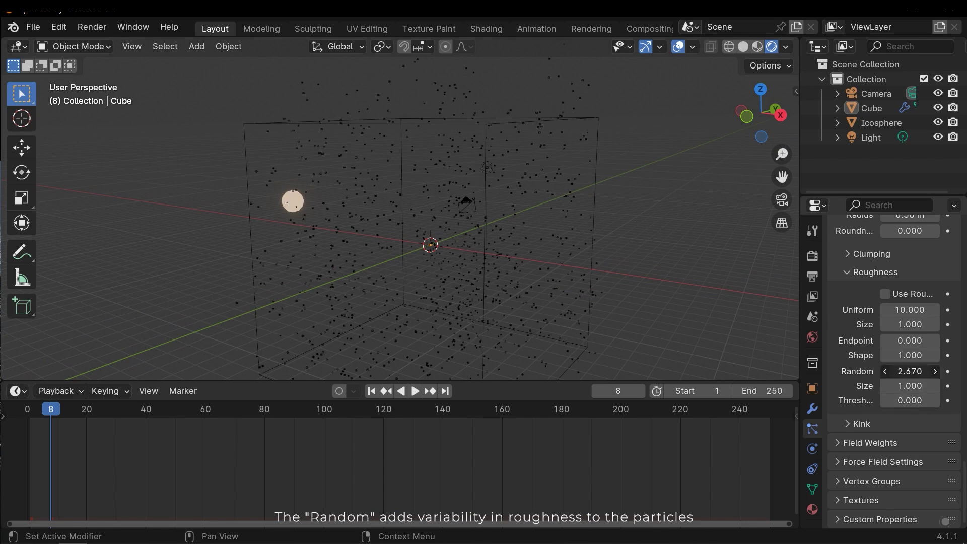
# Step: Try a Random roughness of 9.999 for the child particles, undo it, and set a low Random roughness instead
pyautogui.moveTo(910, 372); pyautogui.dragTo(907, 372)
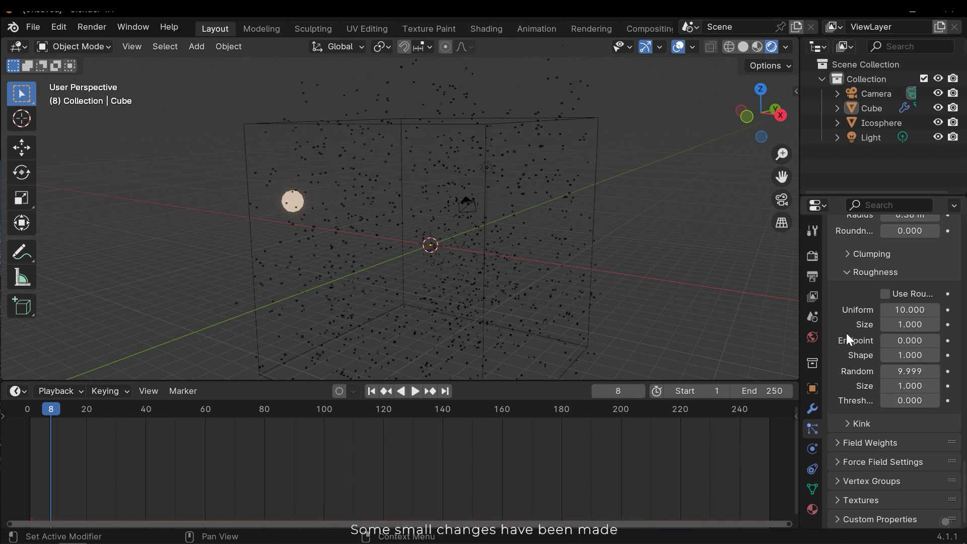
pyautogui.hotkey('ctrl', 'z')
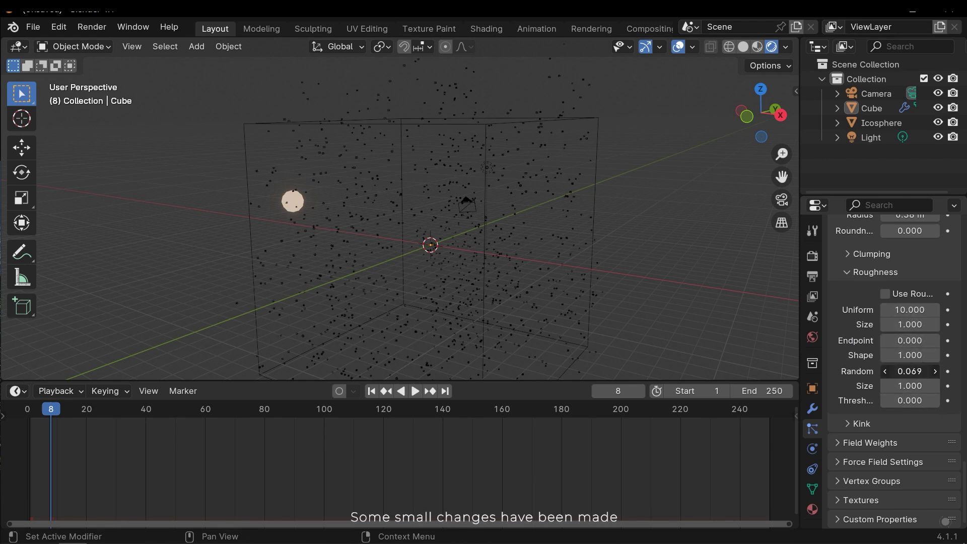
pyautogui.moveTo(910, 372); pyautogui.dragTo(920, 371)
pyautogui.click(876, 272)
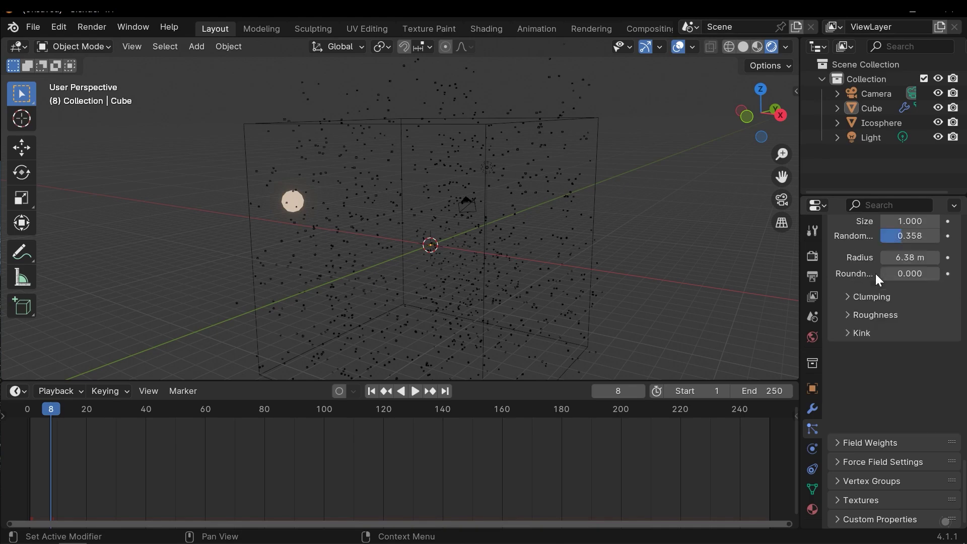
# Step: Play the animation to check how the roughened child particles move, and stop playback
pyautogui.press('space')
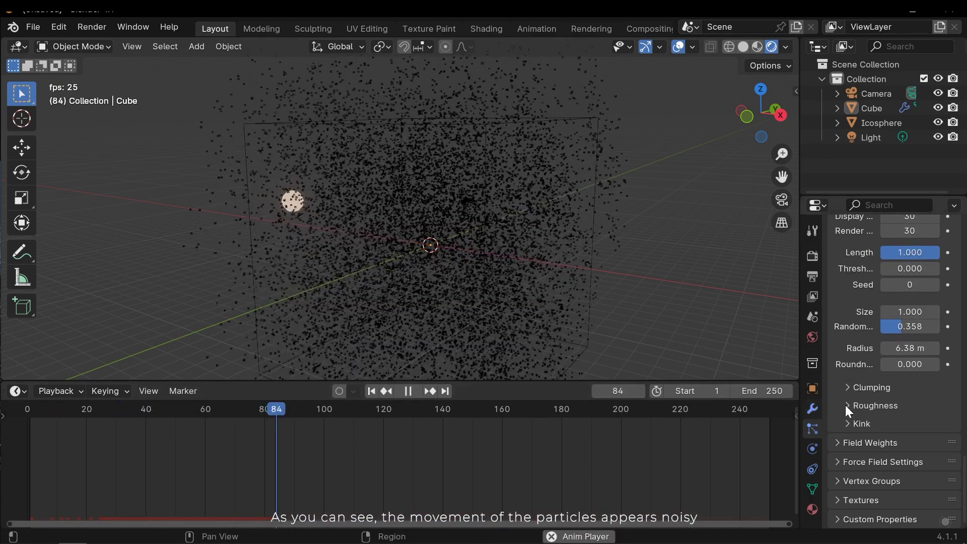
pyautogui.press('space')
# Step: Give the child particles a Radial kink with an Amplitude of 3.57 m
pyautogui.click(862, 423)
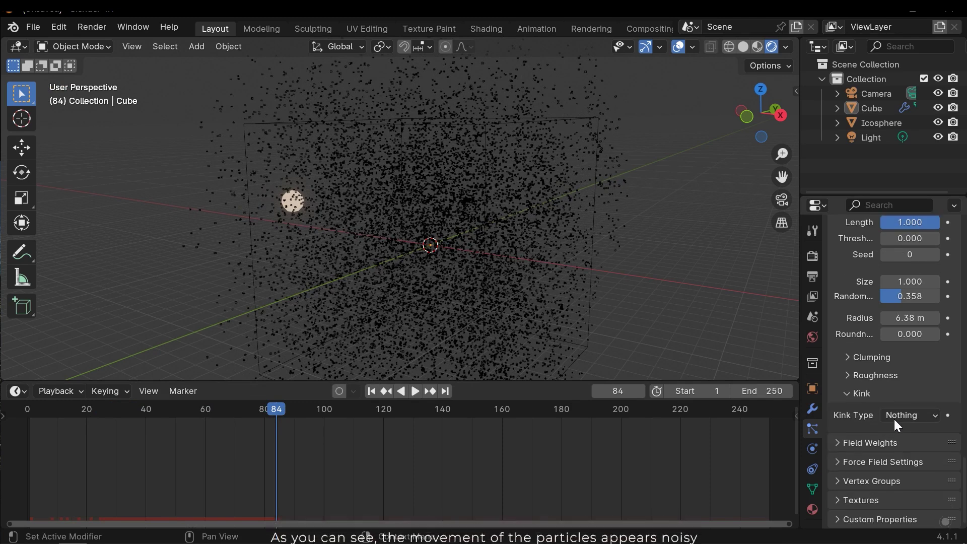
pyautogui.click(897, 416)
pyautogui.click(913, 464)
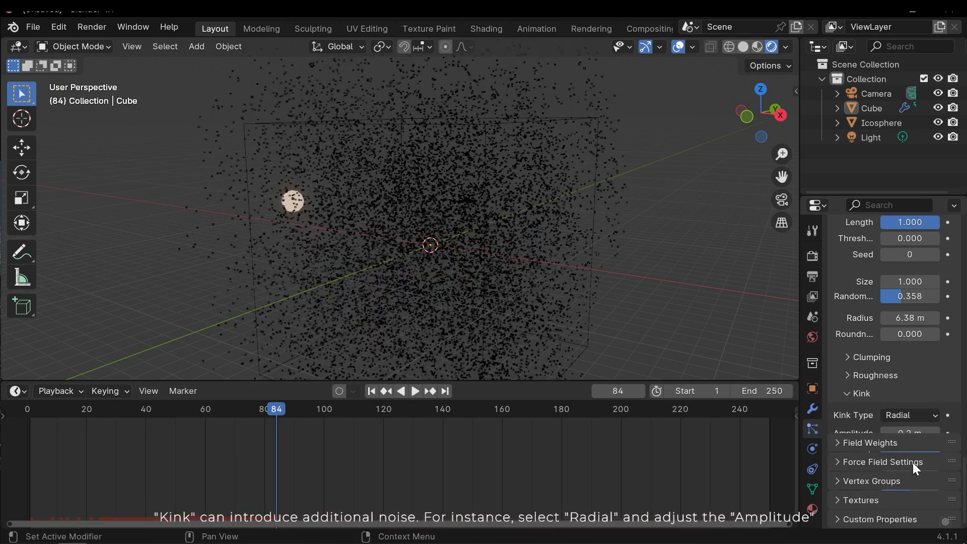
pyautogui.scroll(-4, 914, 453)
pyautogui.moveTo(910, 356); pyautogui.dragTo(828, 354)
# Step: Play the animation from the first frame, examine the kinked particles from different angles, and stop playback
pyautogui.hotkey('shift', 'Left')
pyautogui.press('space')
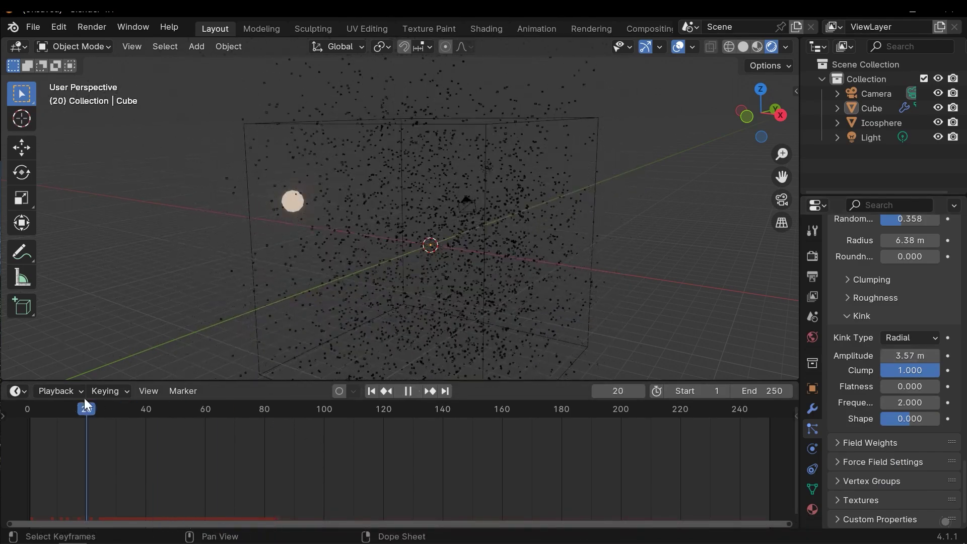
pyautogui.moveTo(433, 272); pyautogui.dragTo(522, 218, button='middle')
pyautogui.scroll(6, 496, 210)
pyautogui.press('space')
pyautogui.scroll(-2, 522, 222)
pyautogui.press('space')
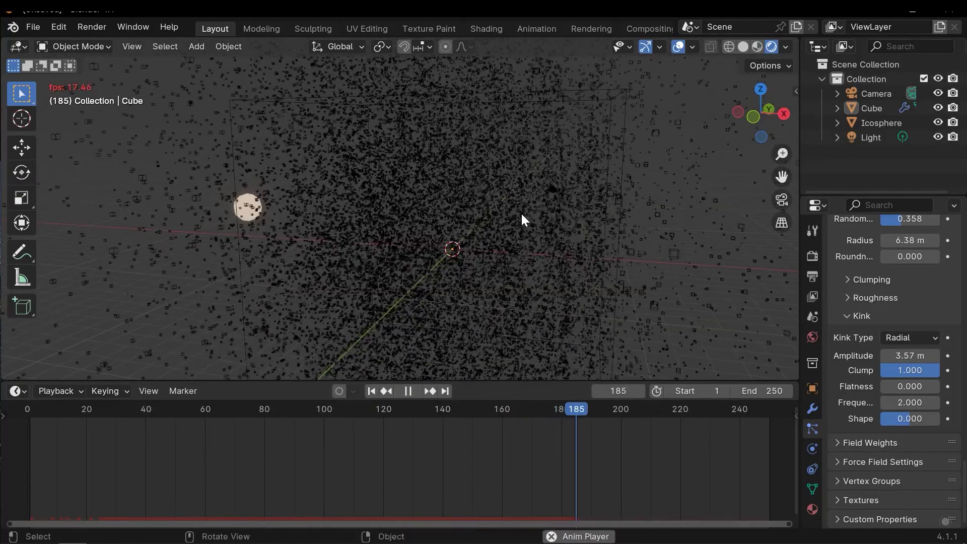
pyautogui.press('space')
pyautogui.click(919, 341)
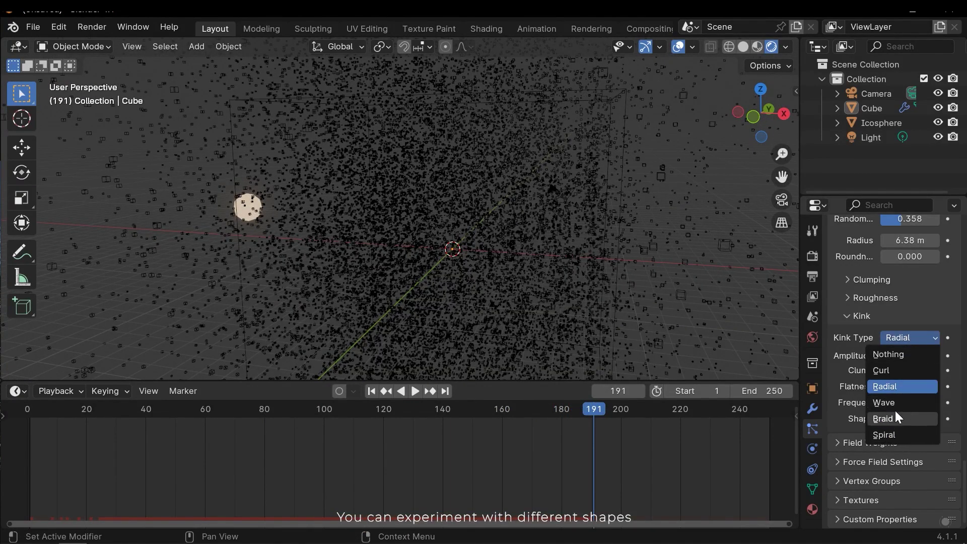
pyautogui.press('Escape')
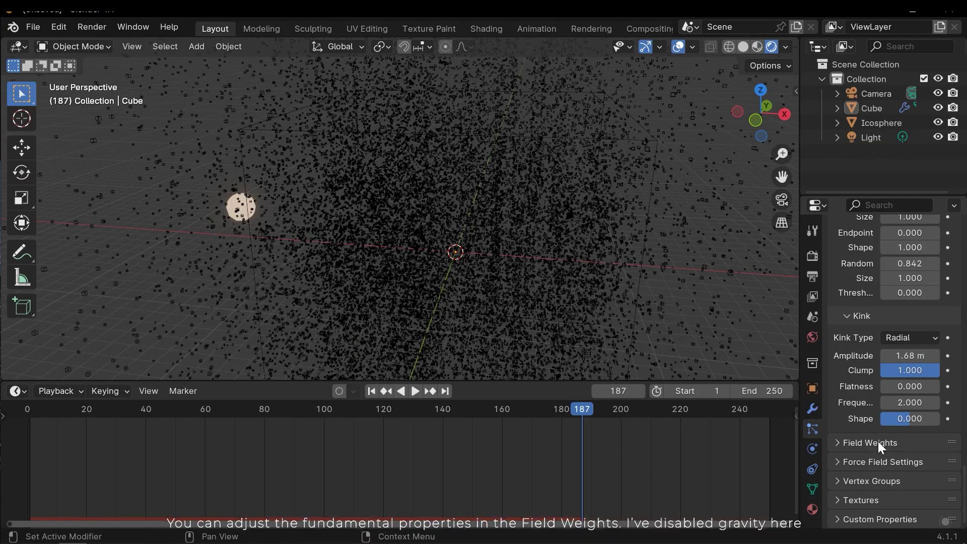
# Step: Expand the particle system's Field Weights and examine the gravity and force influence settings
pyautogui.click(880, 443)
pyautogui.scroll(-5, 923, 442)
pyautogui.moveTo(923, 441); pyautogui.dragTo(918, 322, button='middle')
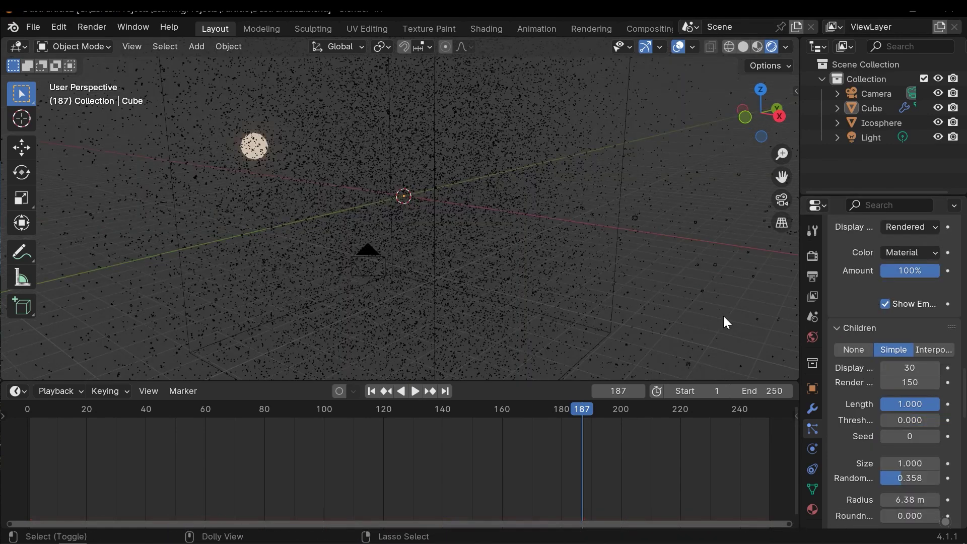
# Step: Render the current frame from the camera view, inspect the particles in the result, and close the render
pyautogui.press('KP_0')
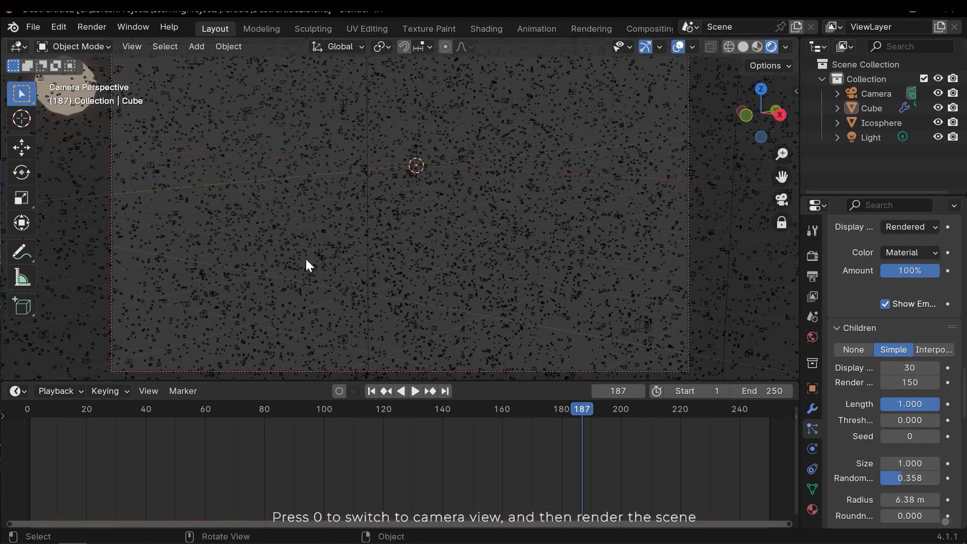
pyautogui.click(105, 27)
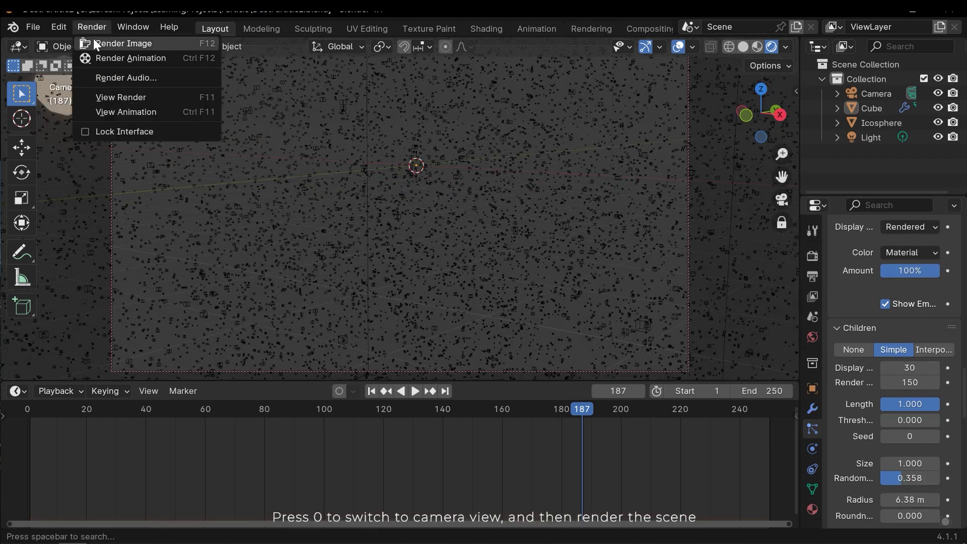
pyautogui.click(134, 44)
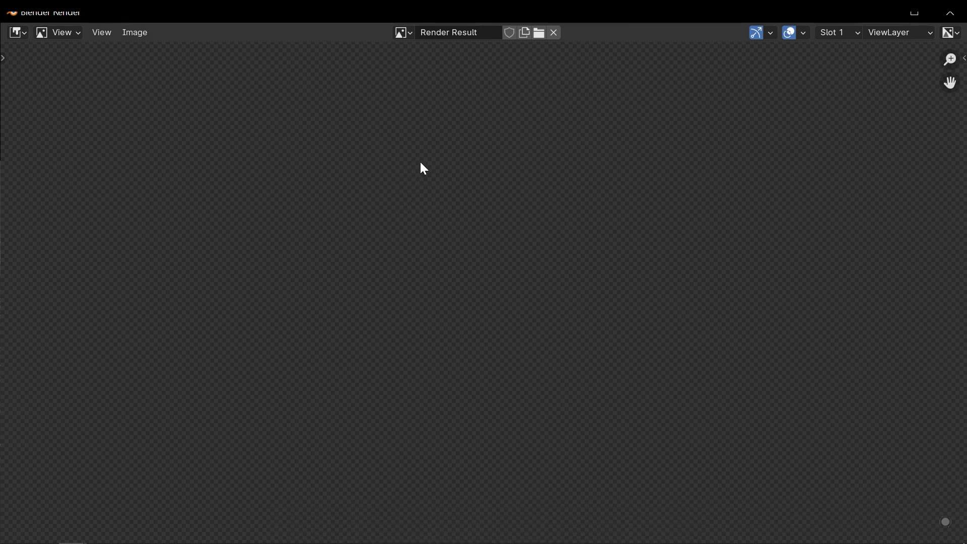
pyautogui.scroll(-3, 504, 210)
pyautogui.scroll(2, 680, 335)
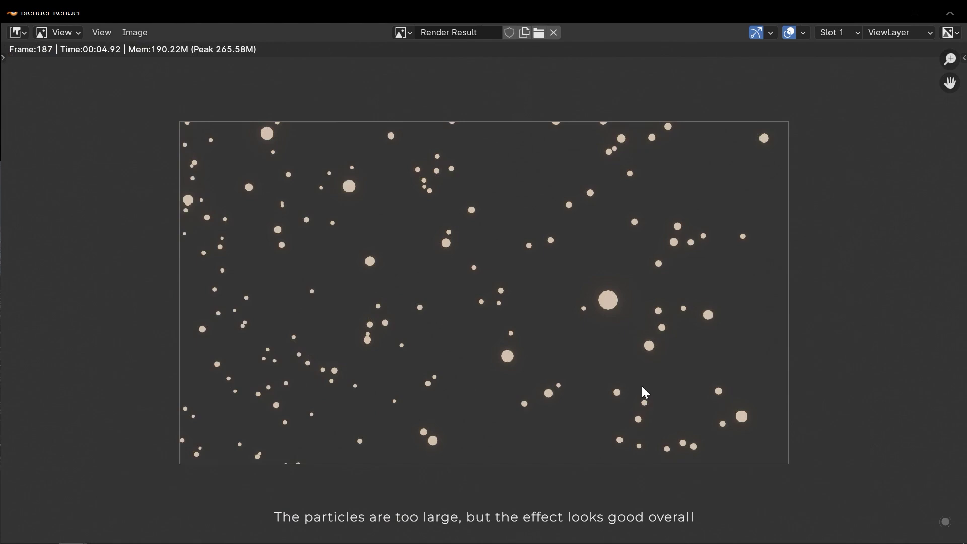
pyautogui.scroll(-1, 655, 383)
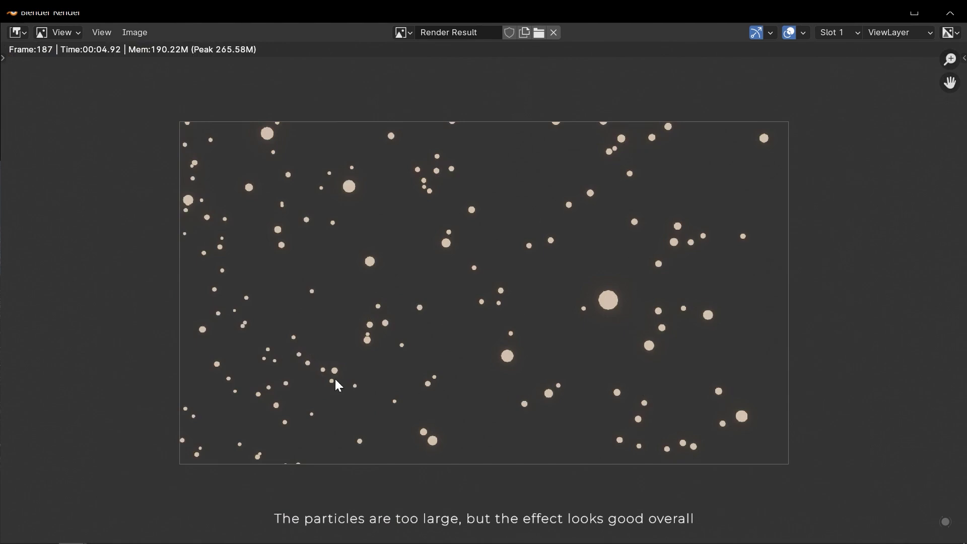
pyautogui.press('Escape')
# Step: Shrink the particles by setting the Scale in the particle render settings to 0.001
pyautogui.scroll(10, 935, 431)
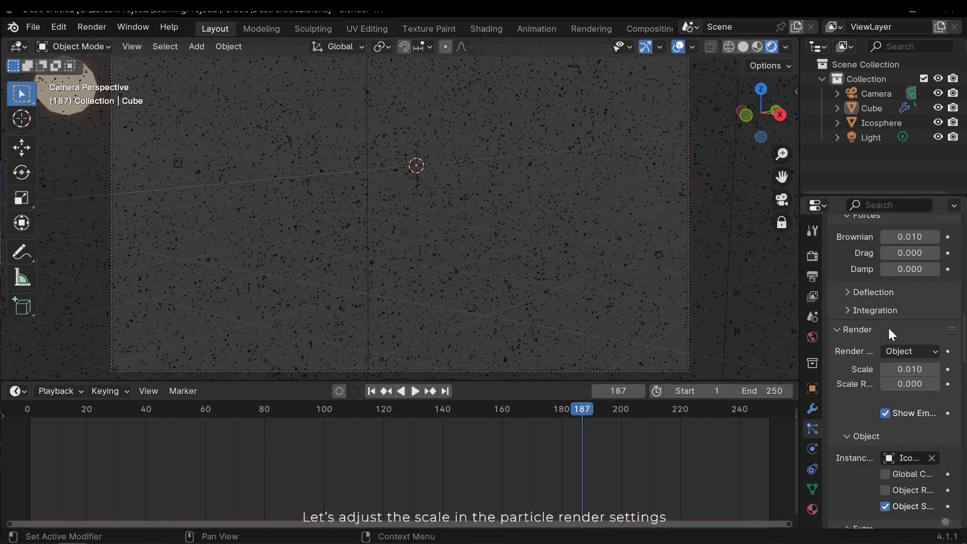
pyautogui.click(900, 370)
pyautogui.click(900, 370)
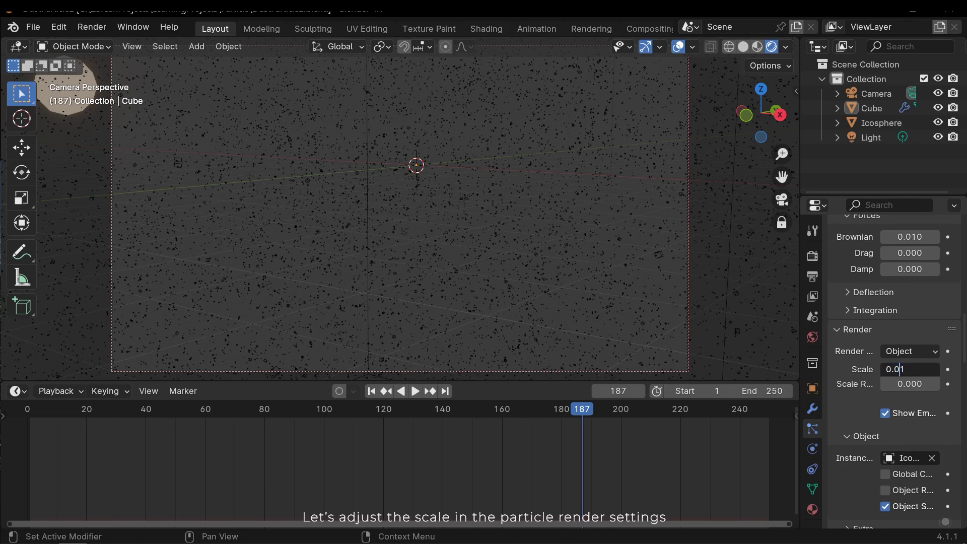
pyautogui.write('0')
pyautogui.press('Return')
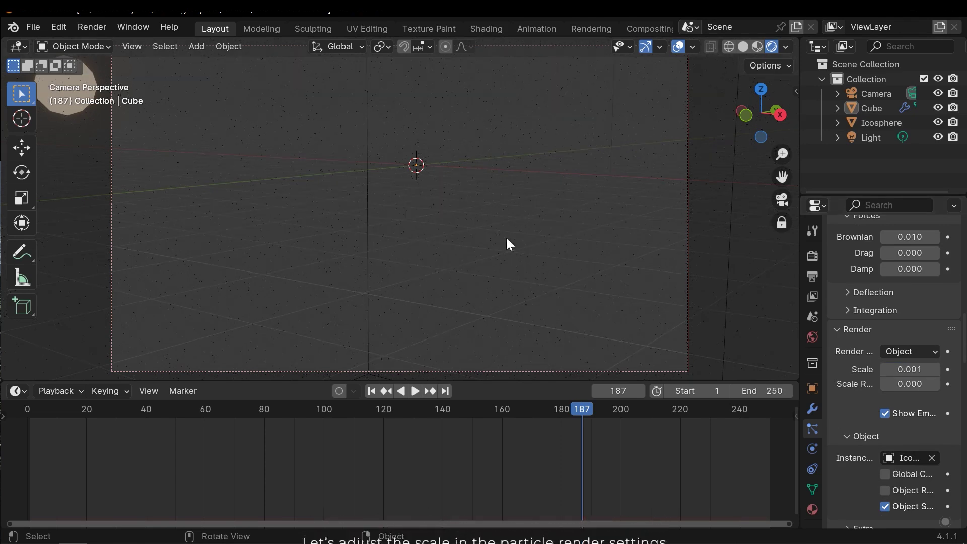
# Step: Render the scene again with the smaller particles, inspect the image up close, and close the render window
pyautogui.click(92, 27)
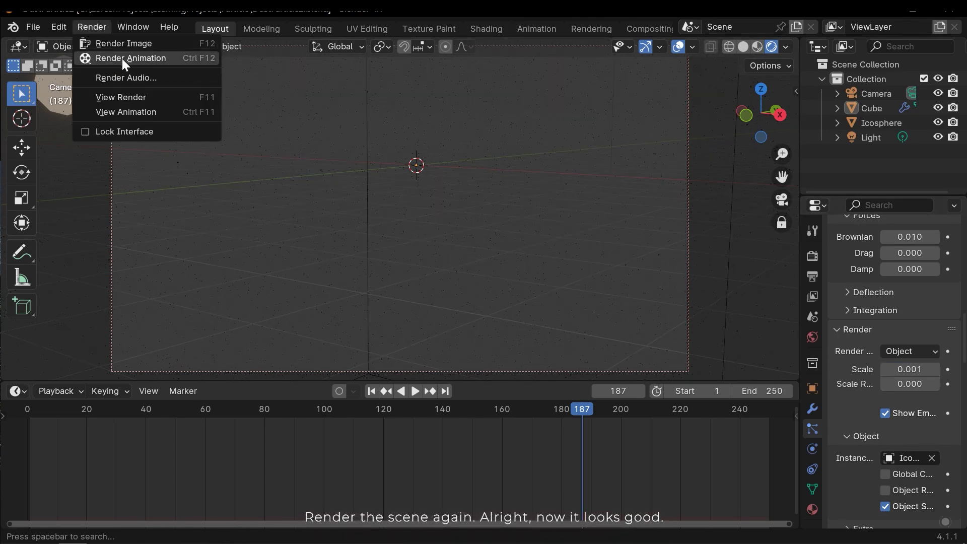
pyautogui.click(120, 44)
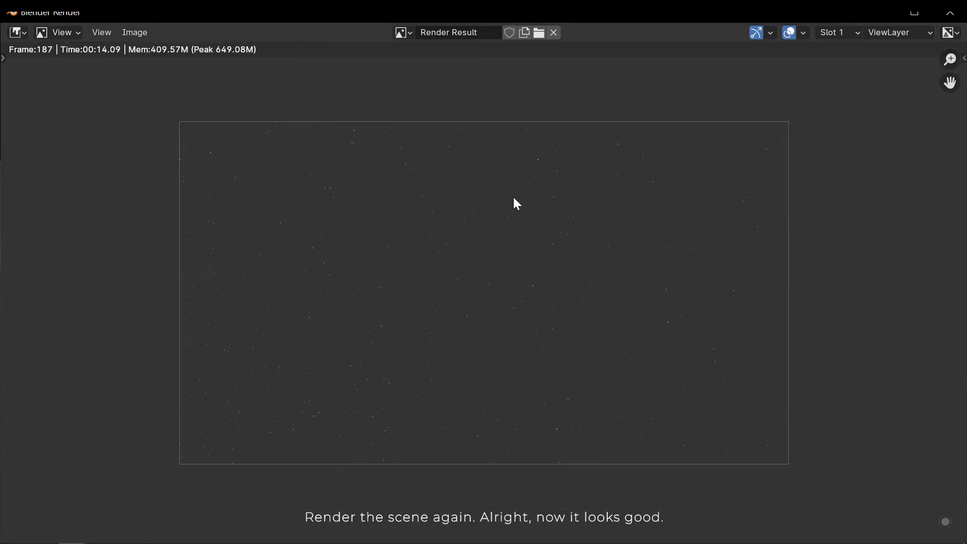
pyautogui.scroll(2, 471, 294)
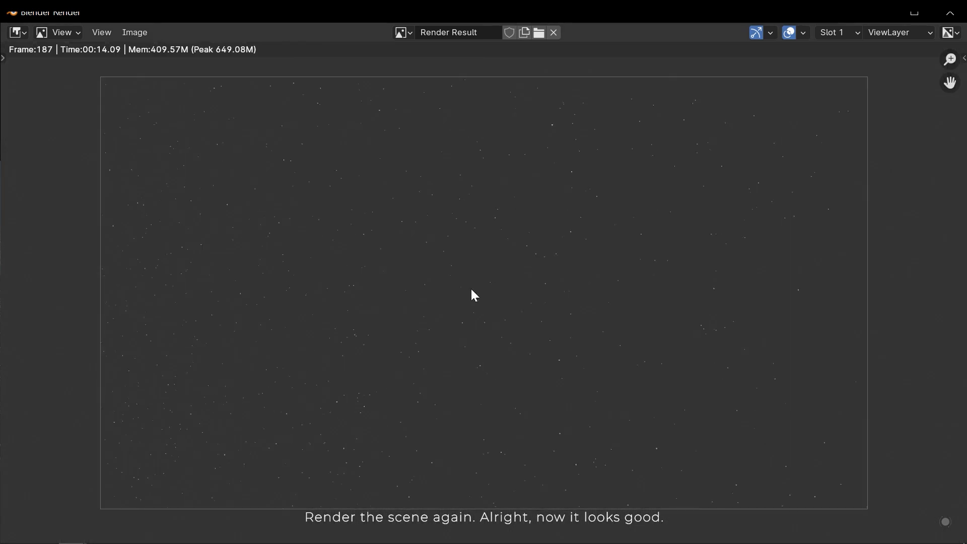
pyautogui.scroll(-2, 479, 293)
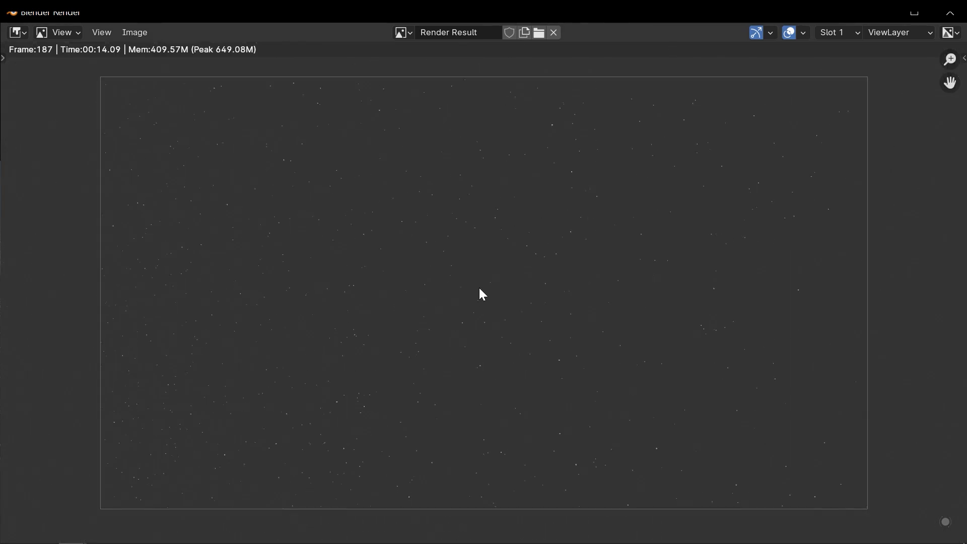
pyautogui.click(957, 12)
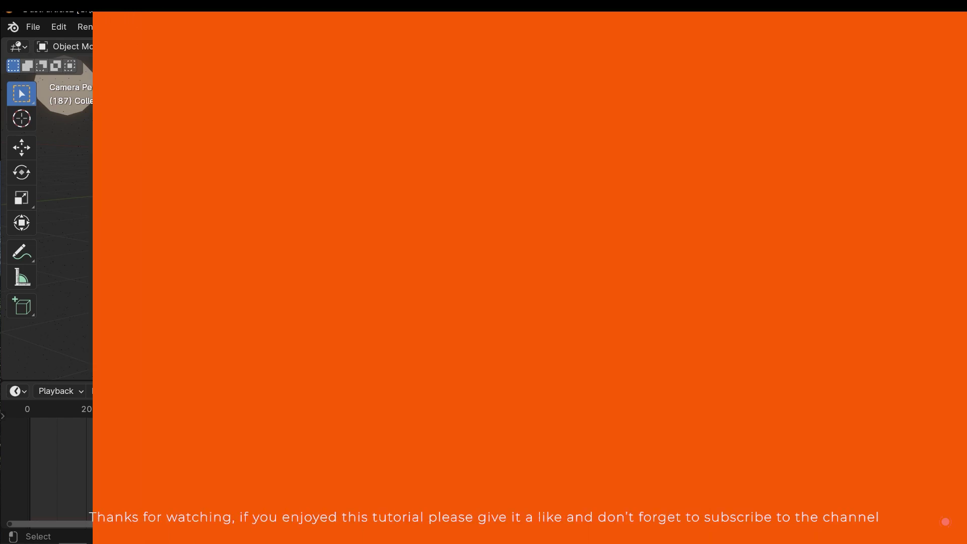